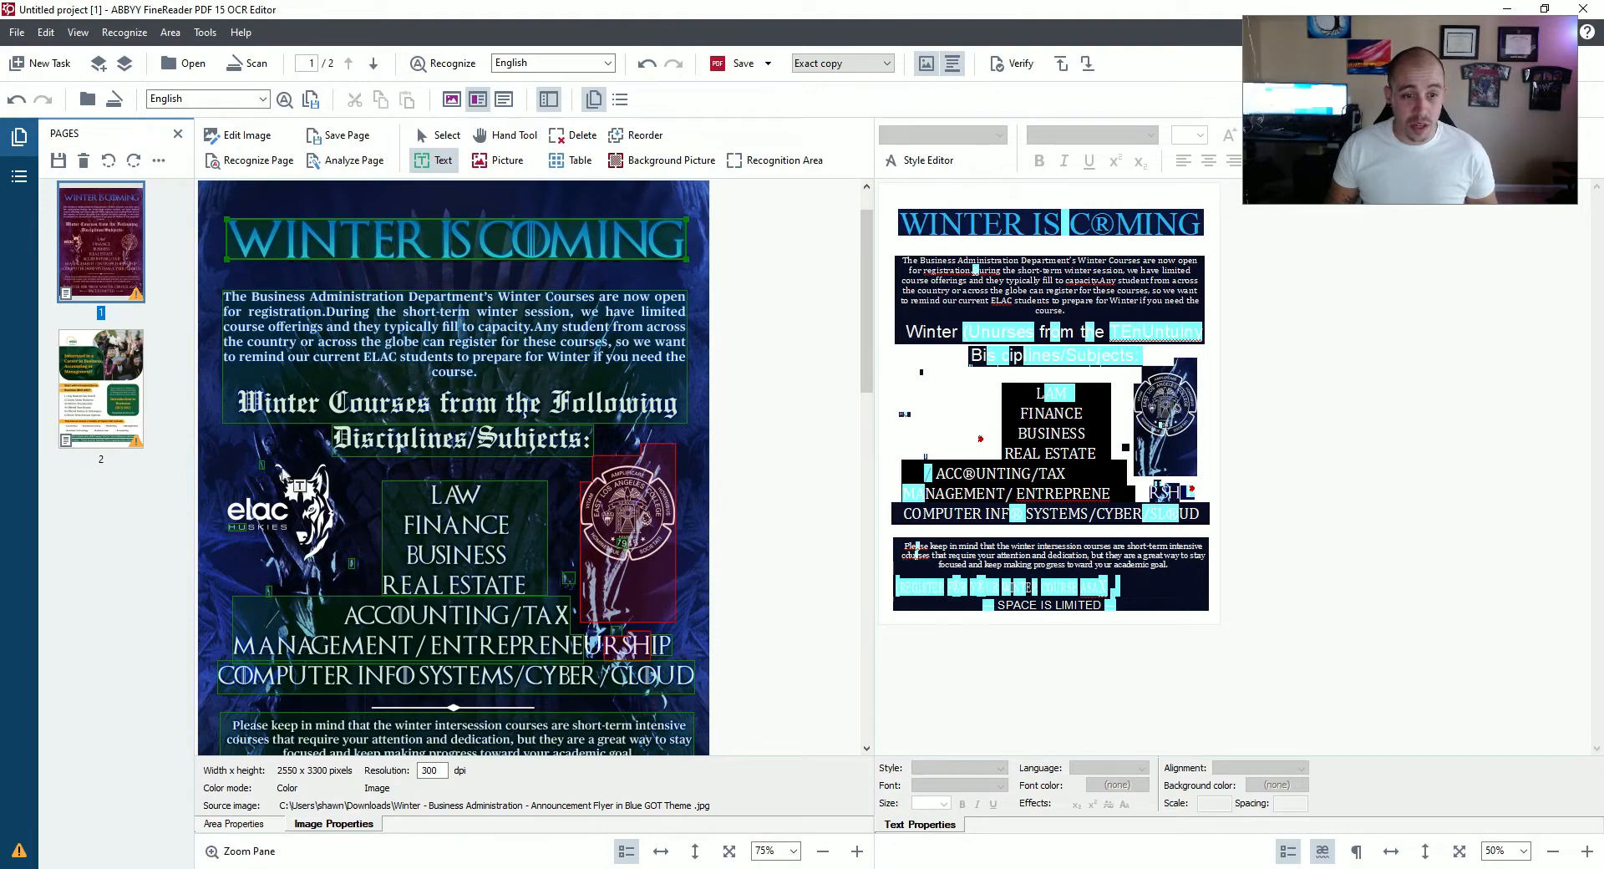
# Delete the three stray text areas around the elac Huskies logo on the page image.
pyautogui.scroll(4, 304, 499)
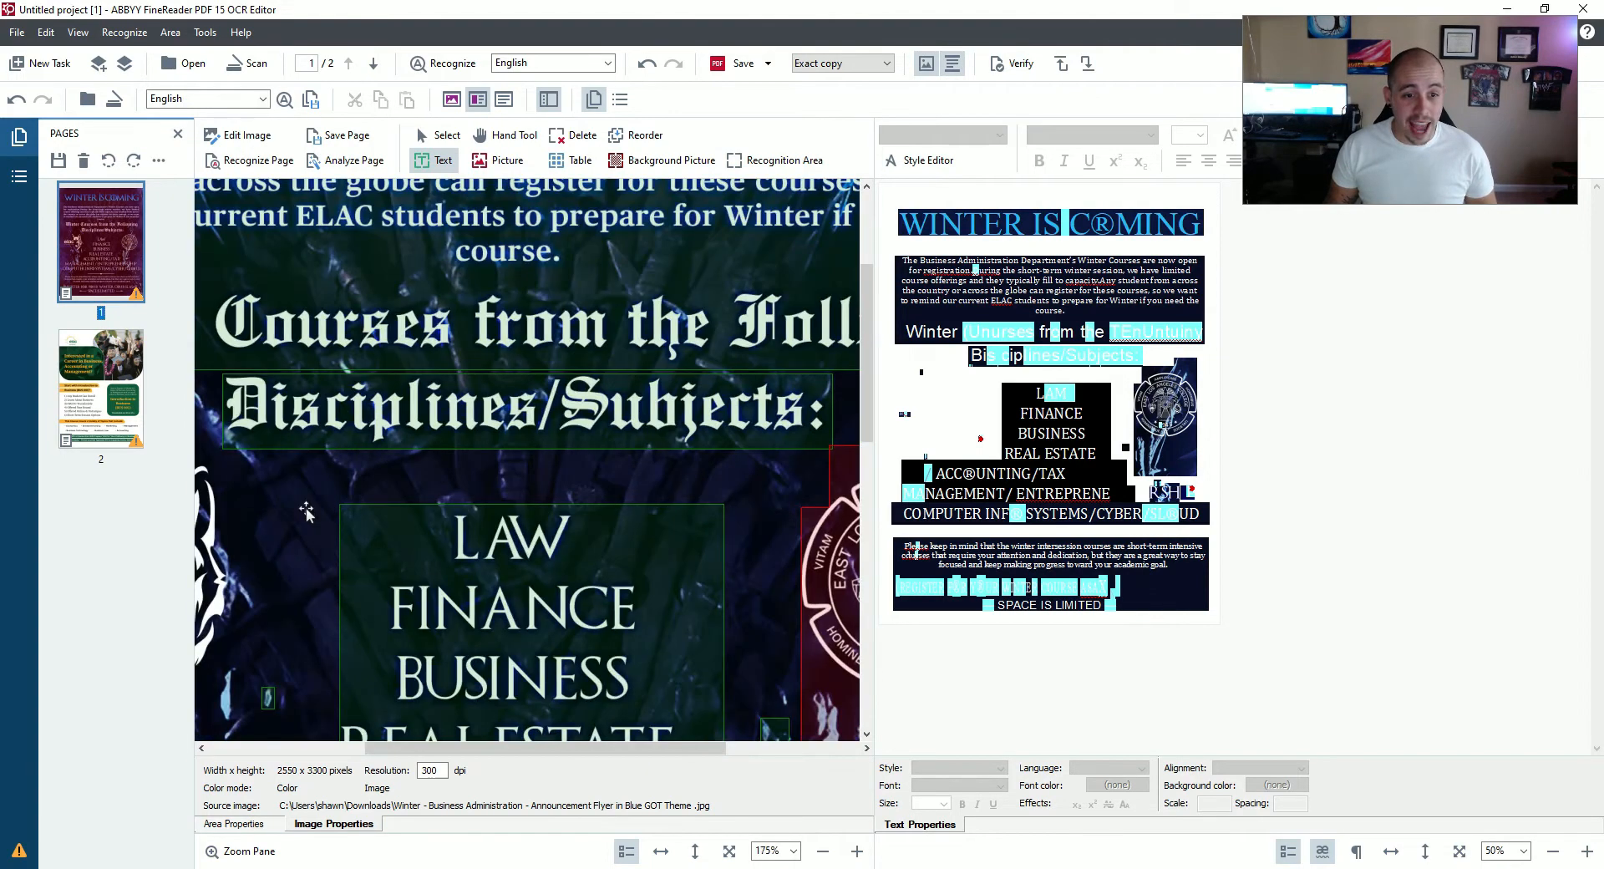
pyautogui.scroll(-3, 304, 500)
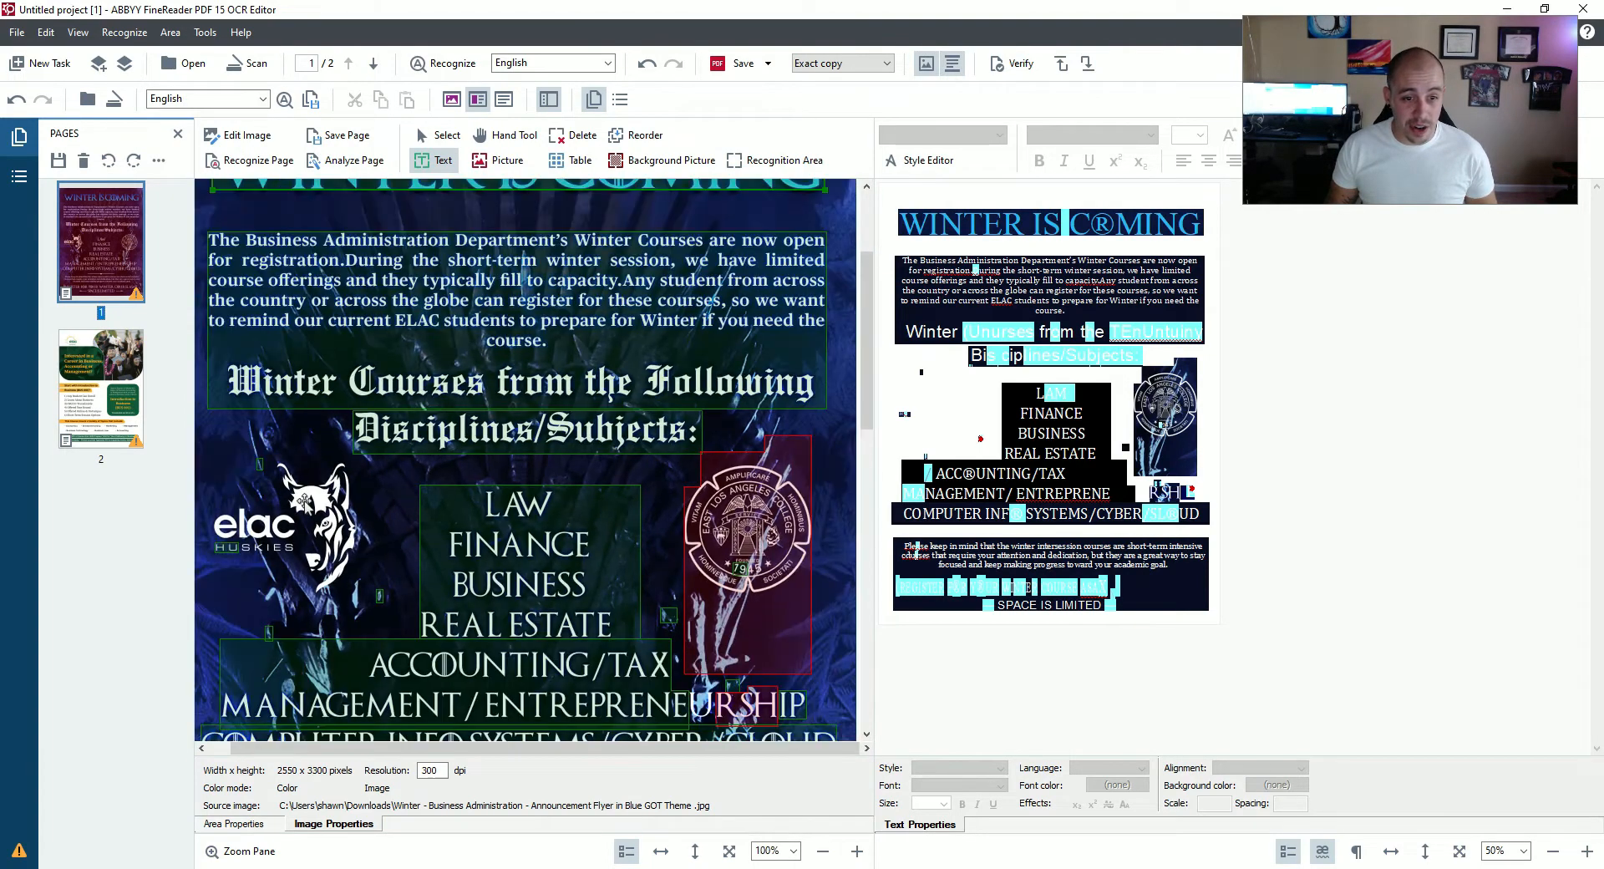
pyautogui.click(261, 462)
pyautogui.press('Delete')
pyautogui.press('Delete')
pyautogui.press('Delete')
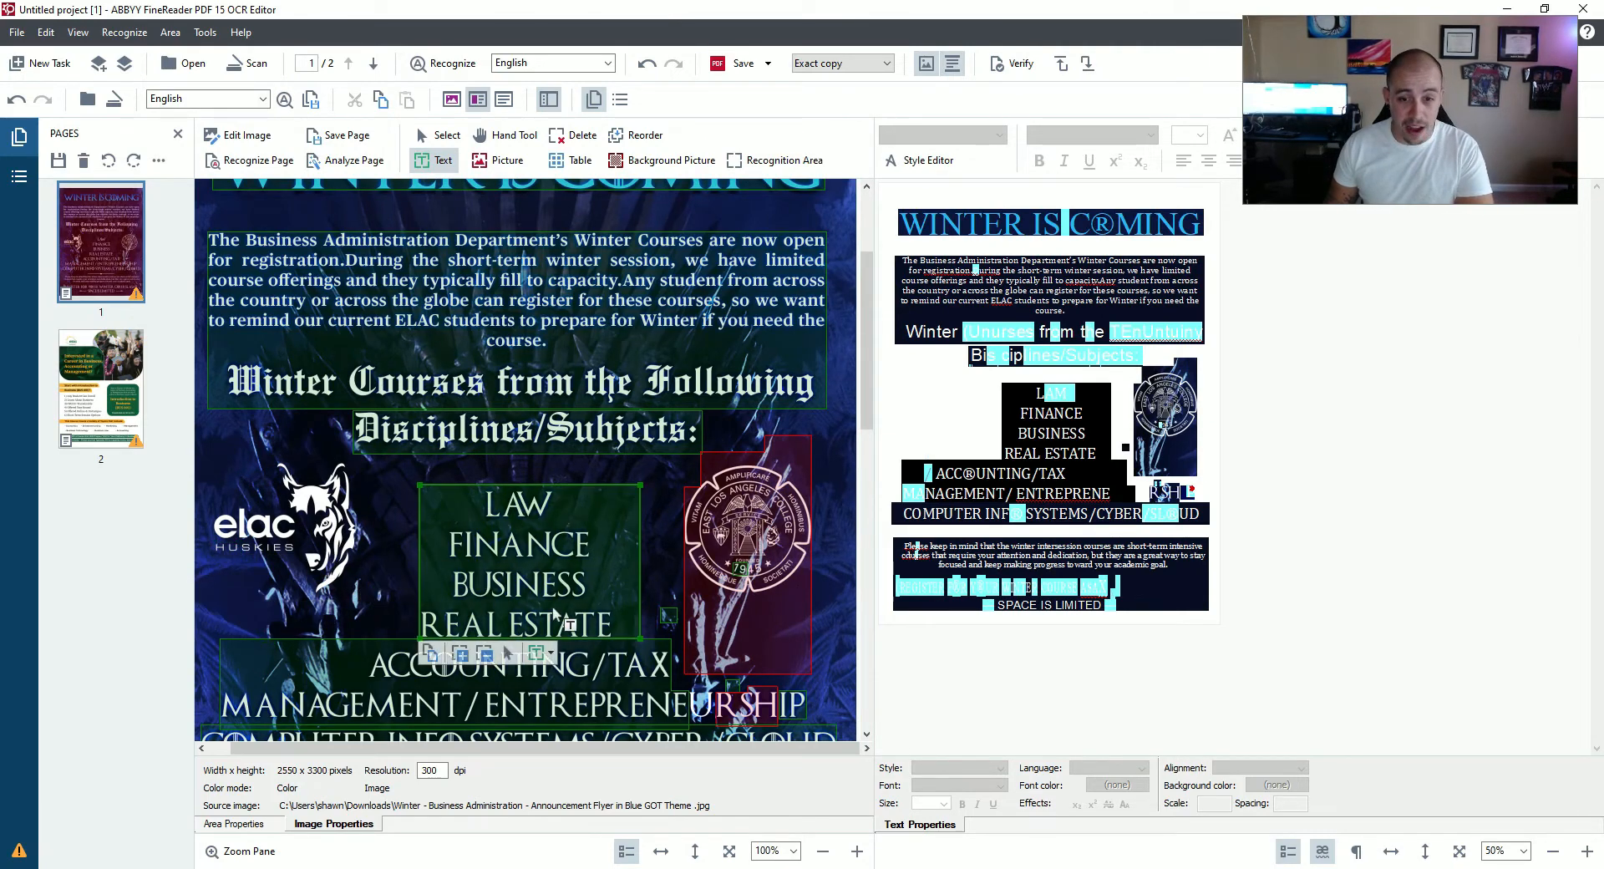
# Delete the picture area and stray text areas on and beside the East Los Angeles College seal.
pyautogui.click(666, 617)
pyautogui.click(762, 505)
pyautogui.press('Delete')
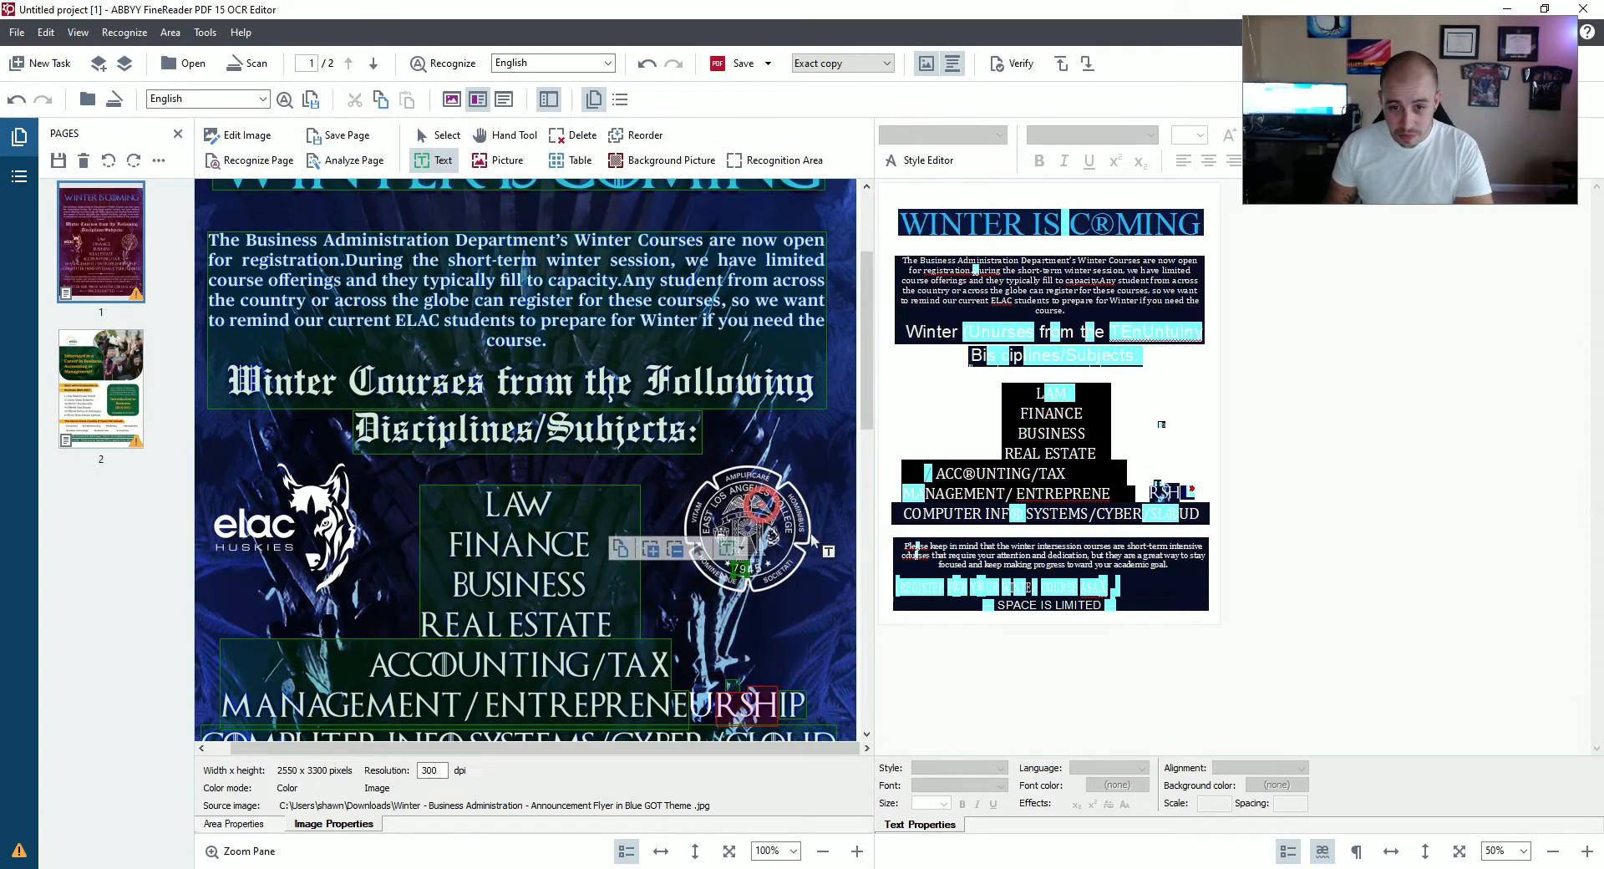
pyautogui.press('Delete')
# Delete the picture area overlapping the end of "ENTREPRENEURSHIP" on the page image.
pyautogui.scroll(-3, 751, 539)
pyautogui.click(746, 495)
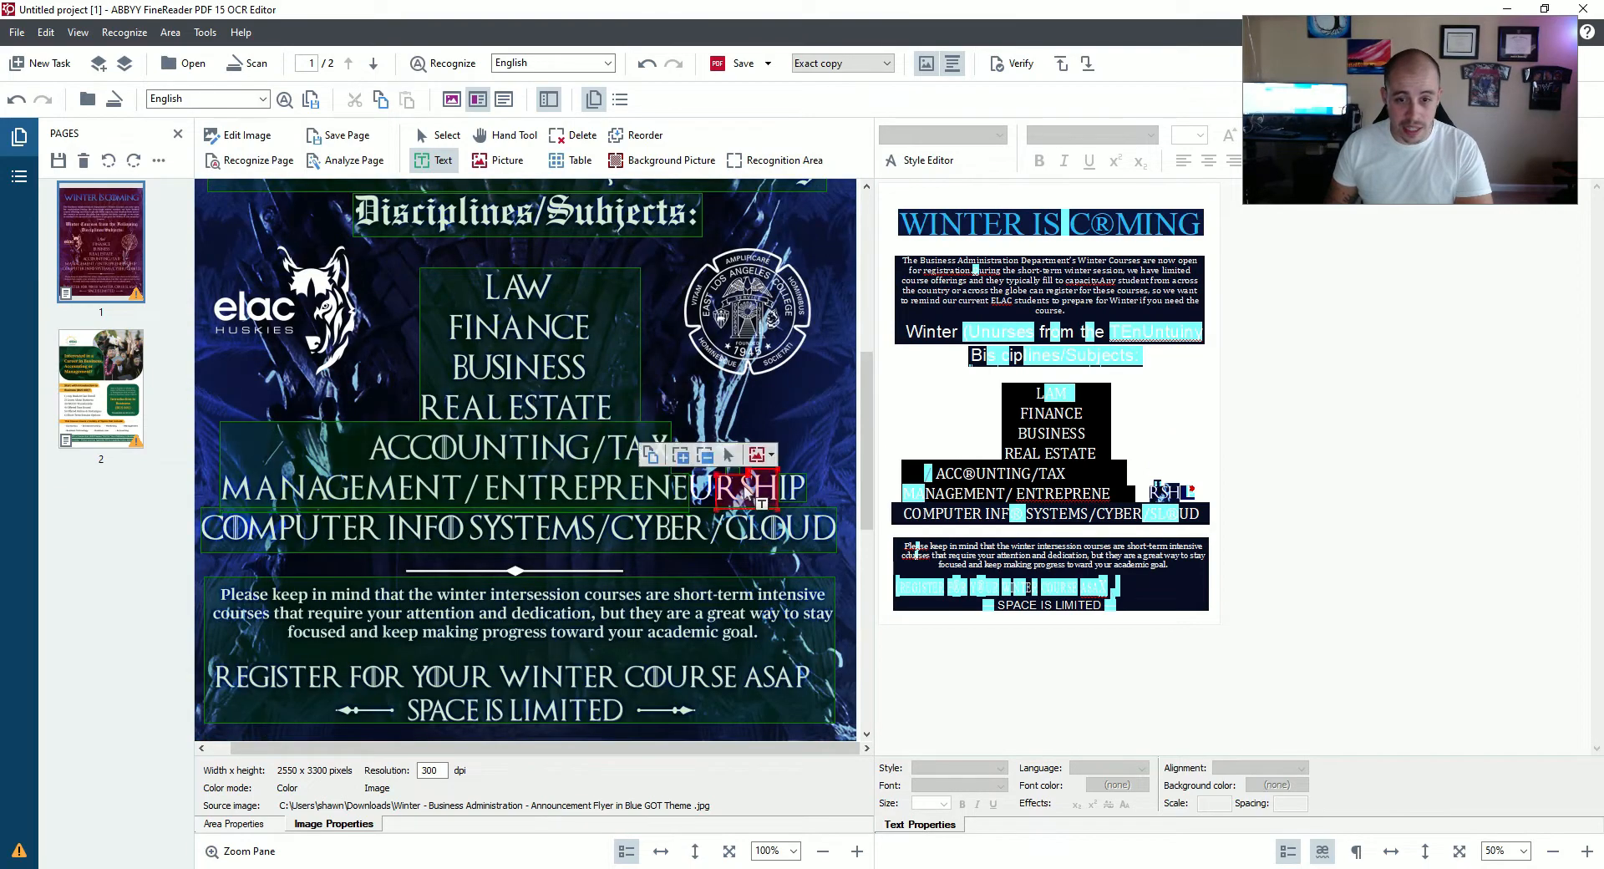
pyautogui.press('Delete')
pyautogui.scroll(-1, 658, 595)
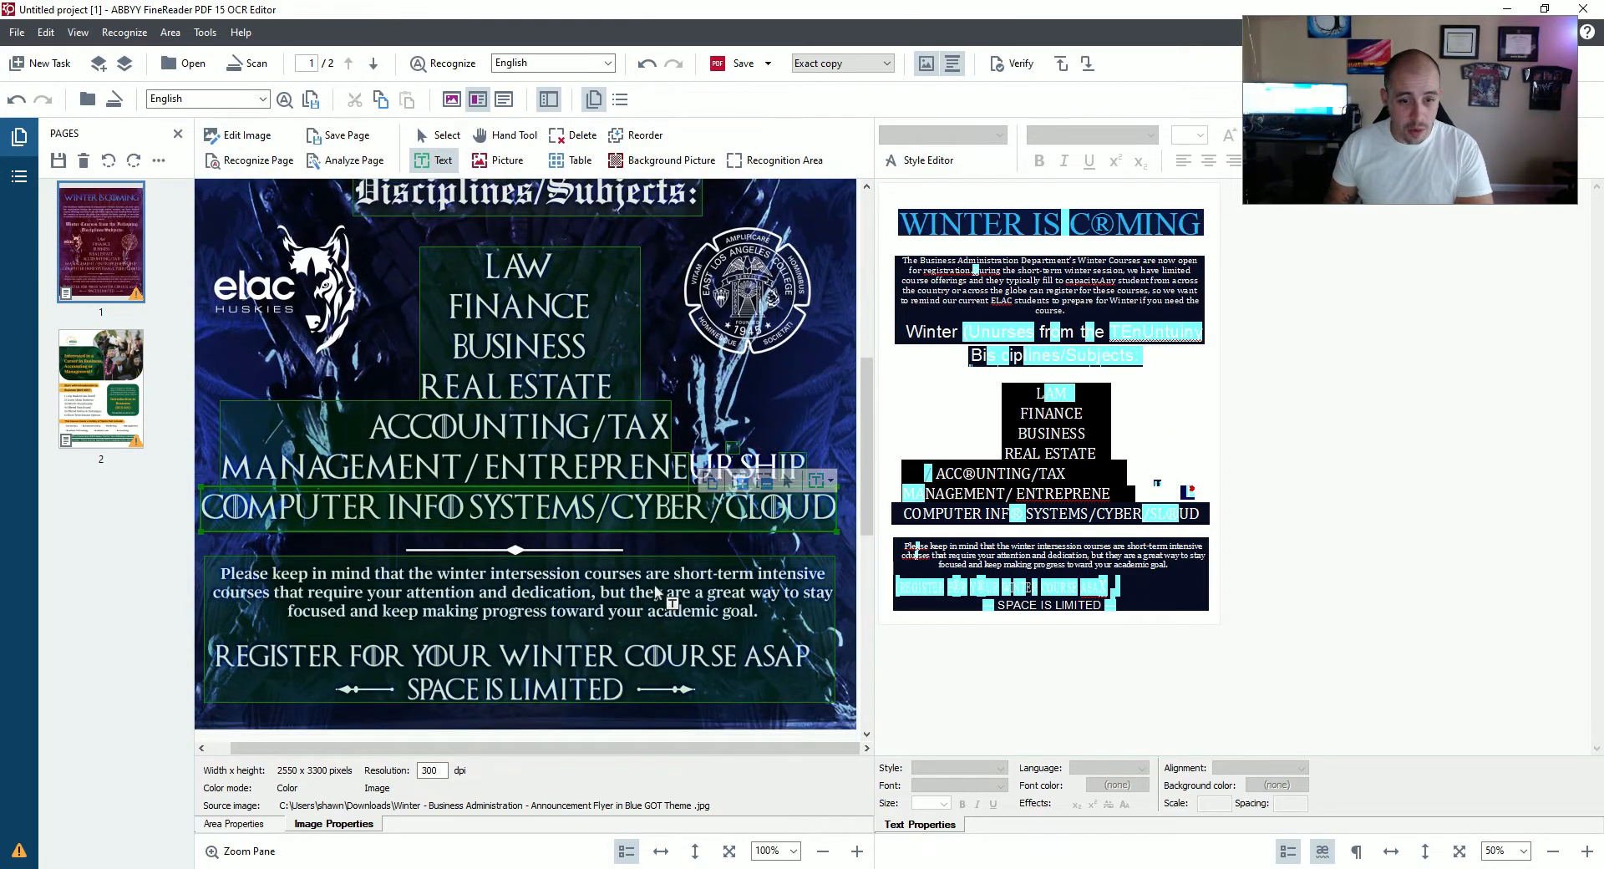
# Extend the accounting and management text area to cover all of "ENTREPRENEURSHIP" and delete the stray area just above the word.
pyautogui.click(688, 464)
pyautogui.moveTo(691, 465); pyautogui.dragTo(841, 465)
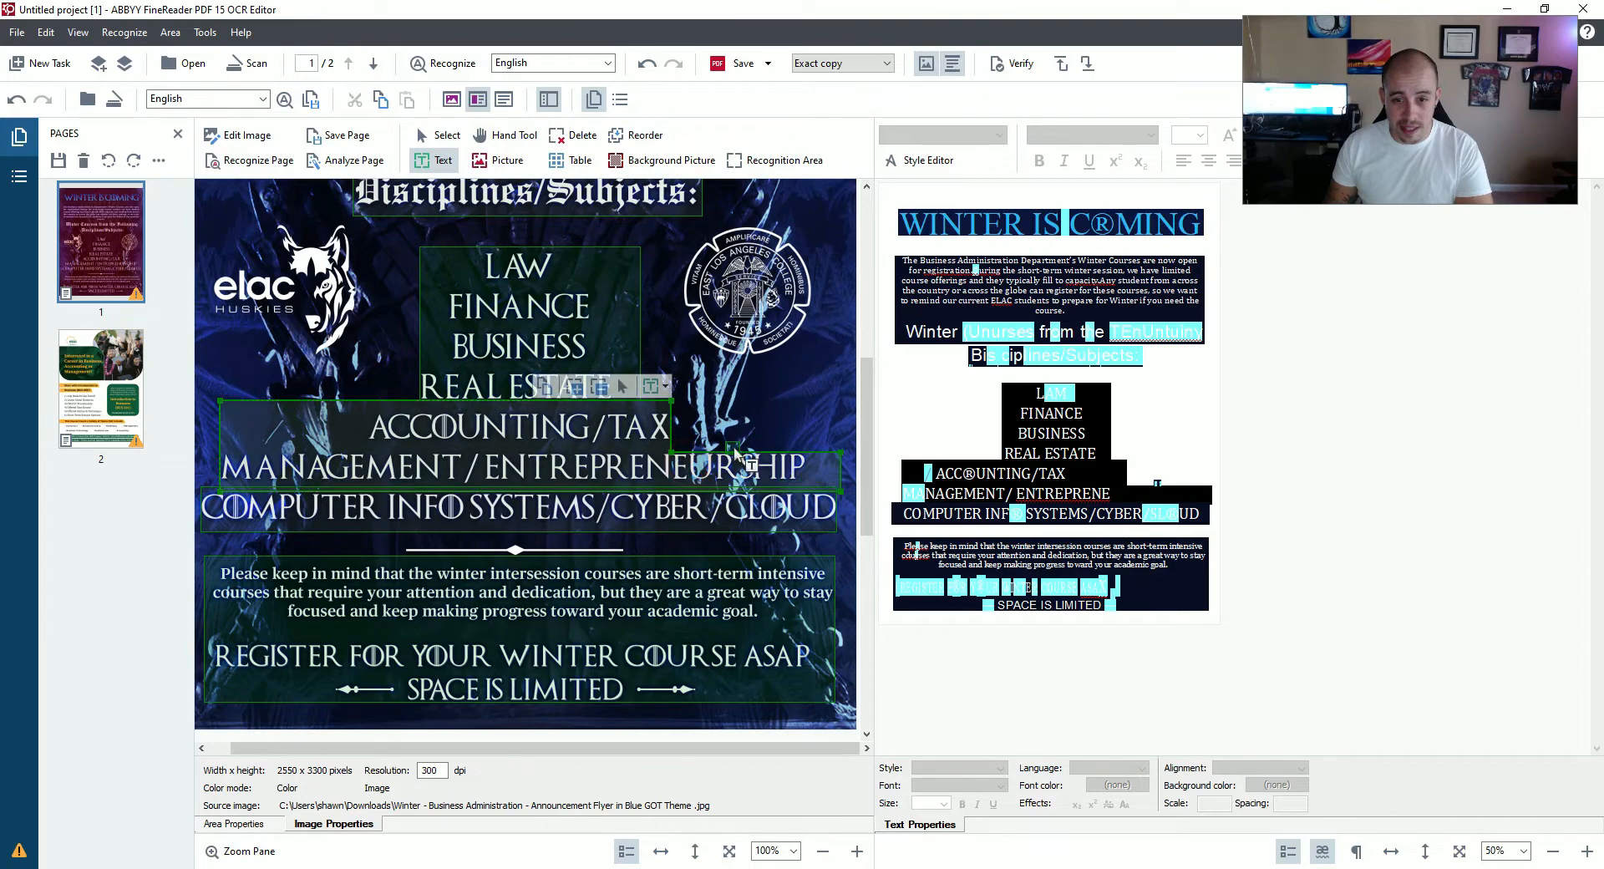
pyautogui.click(732, 447)
pyautogui.press('Delete')
# Run text recognition again on page 1 using the cleaned-up areas.
pyautogui.scroll(5, 710, 351)
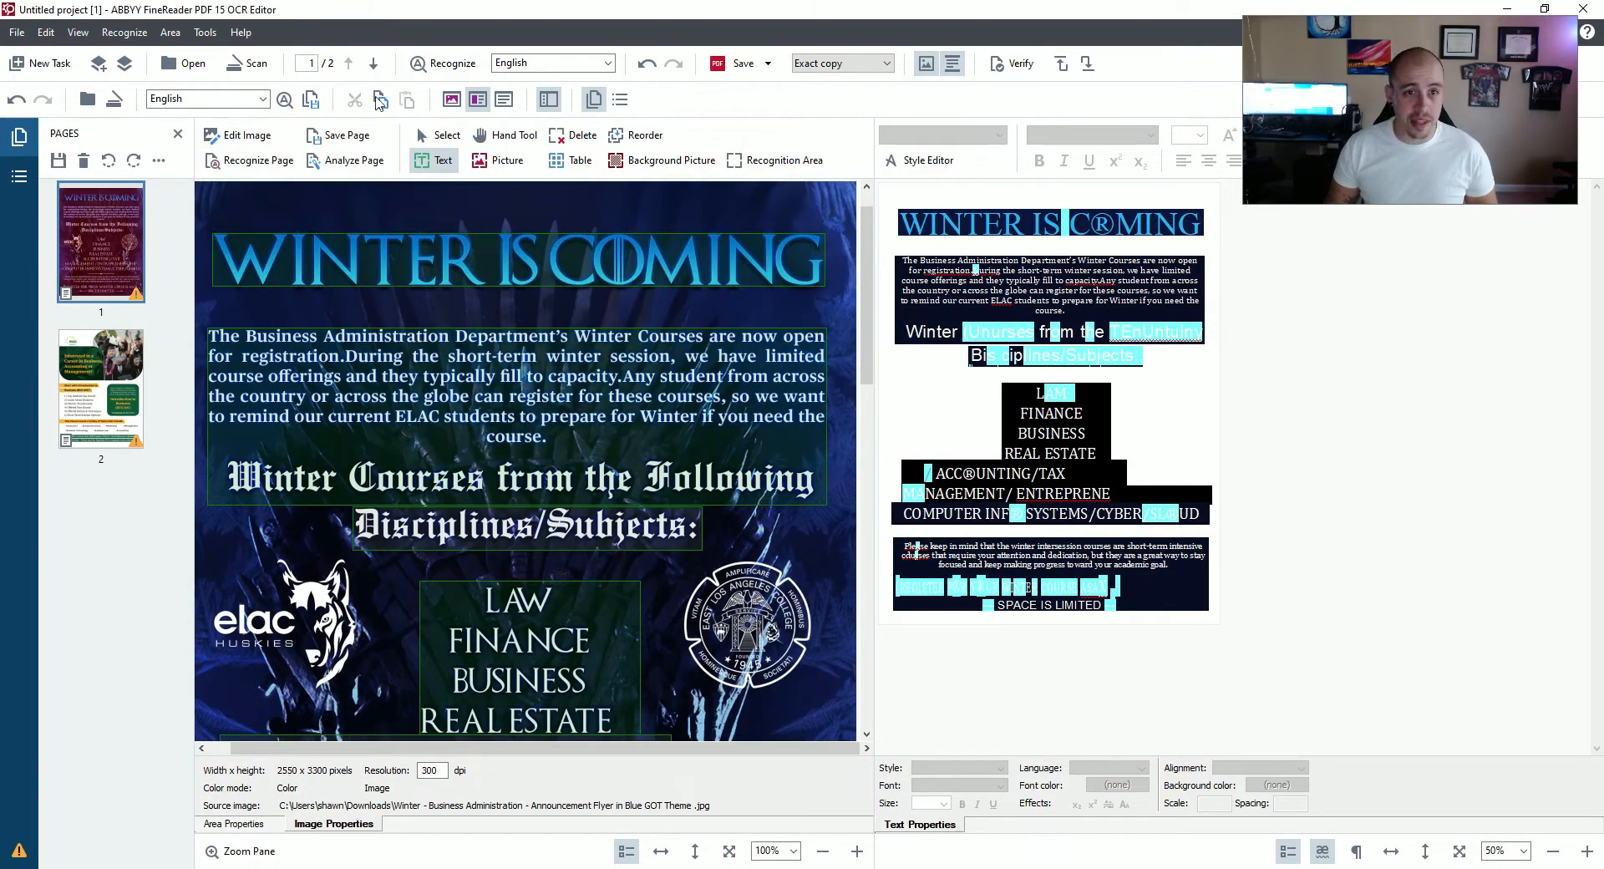
pyautogui.click(269, 164)
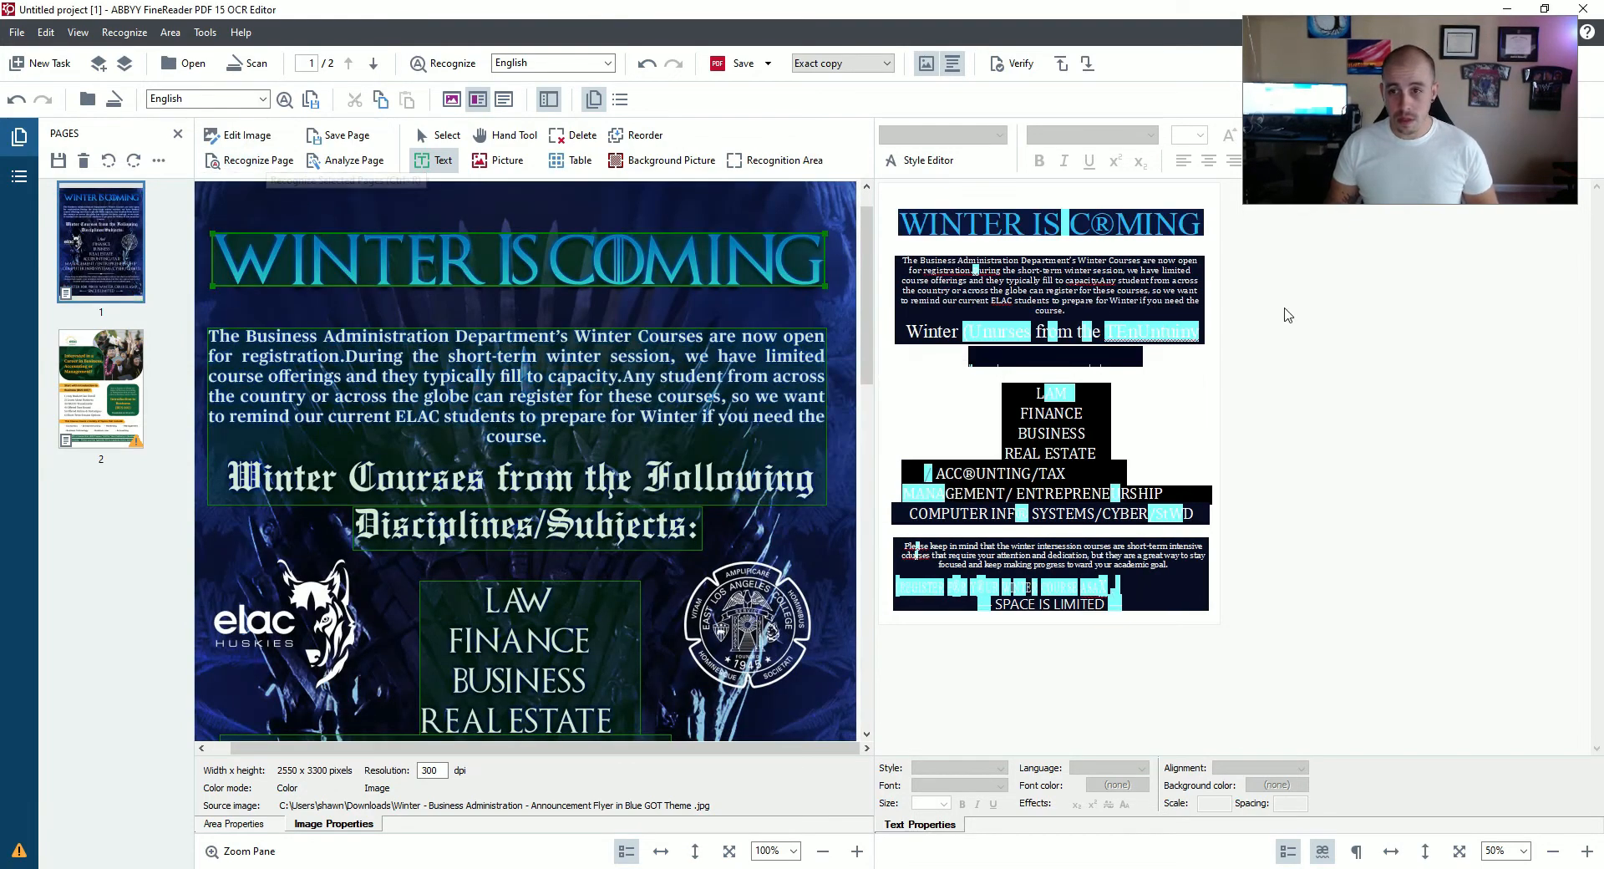
# Correct the recognized heading to read "WINTER IS COMING", replacing the ® symbol with a capital O.
pyautogui.scroll(1, 1025, 287)
pyautogui.scroll(2, 1024, 287)
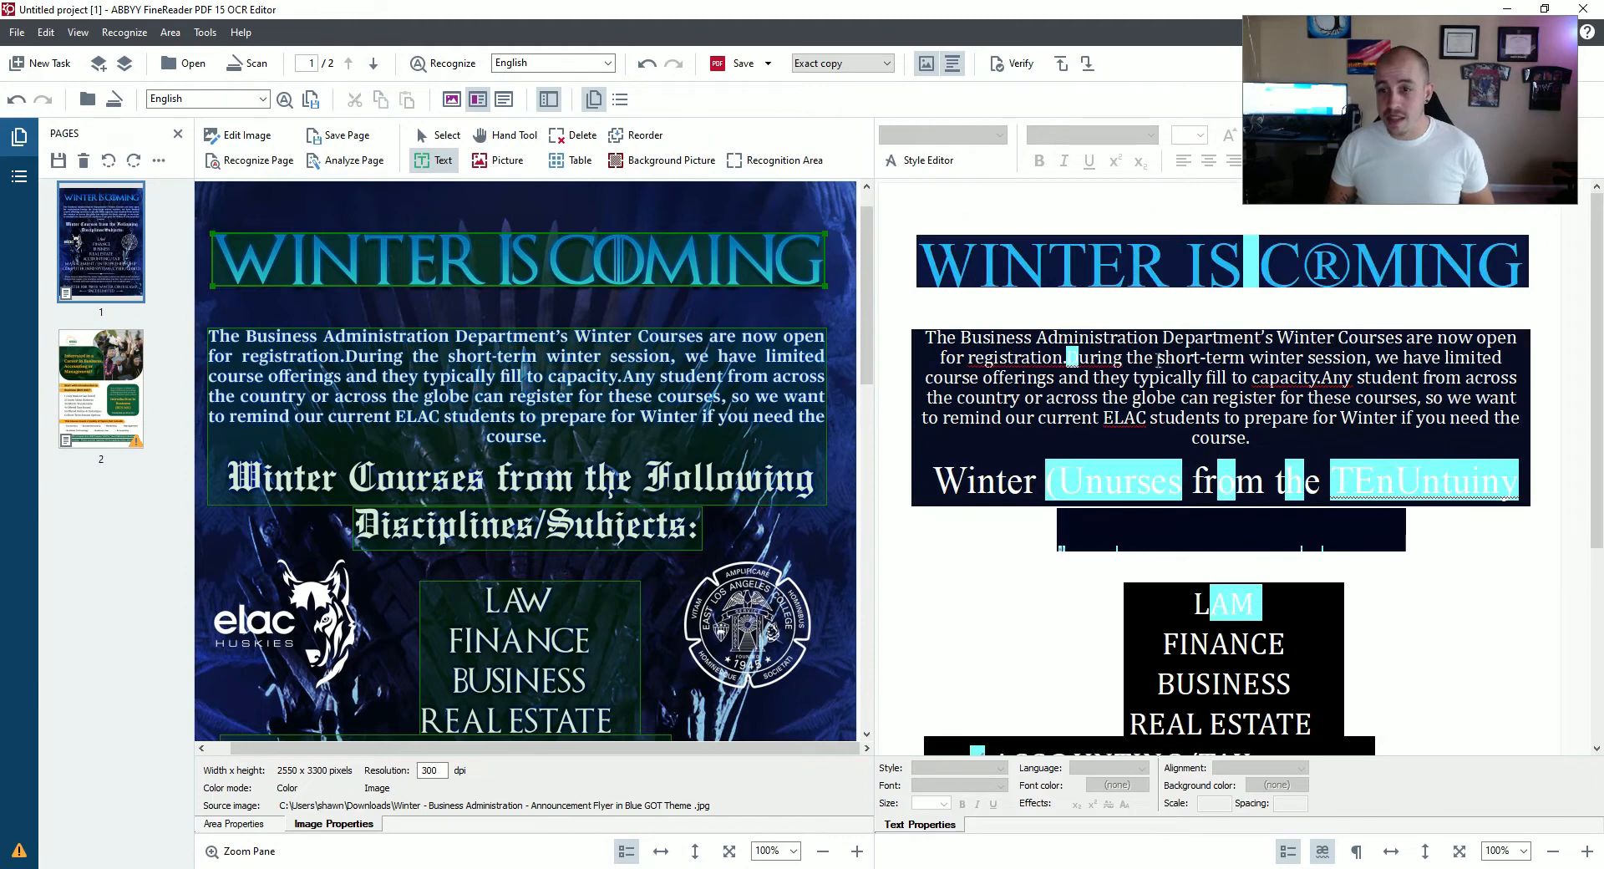
pyautogui.click(1242, 256)
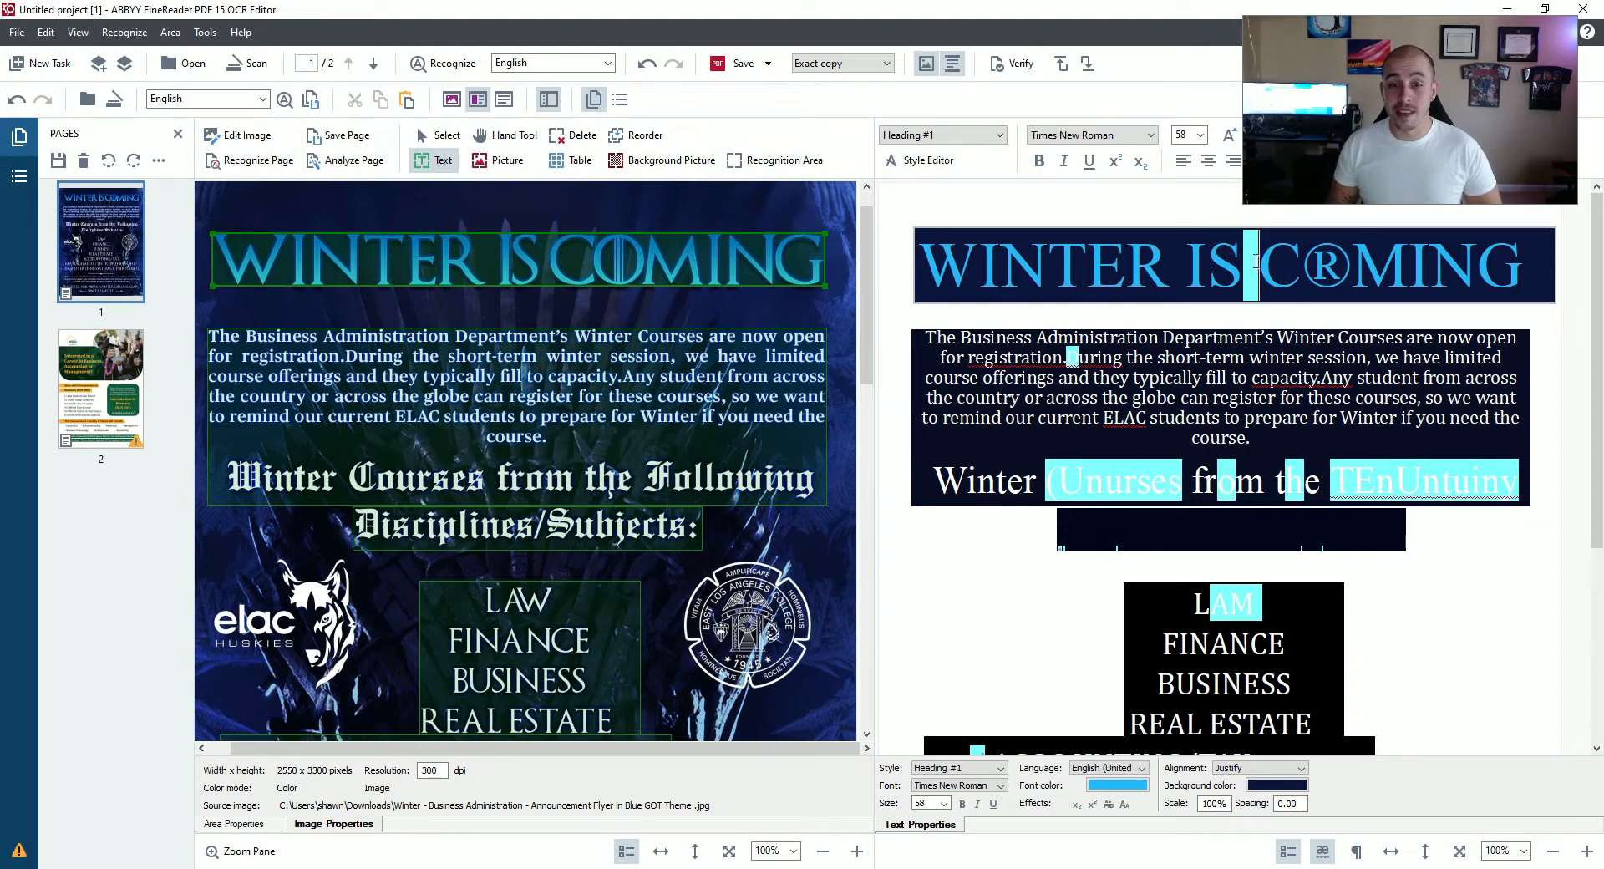
pyautogui.press('BackSpace')
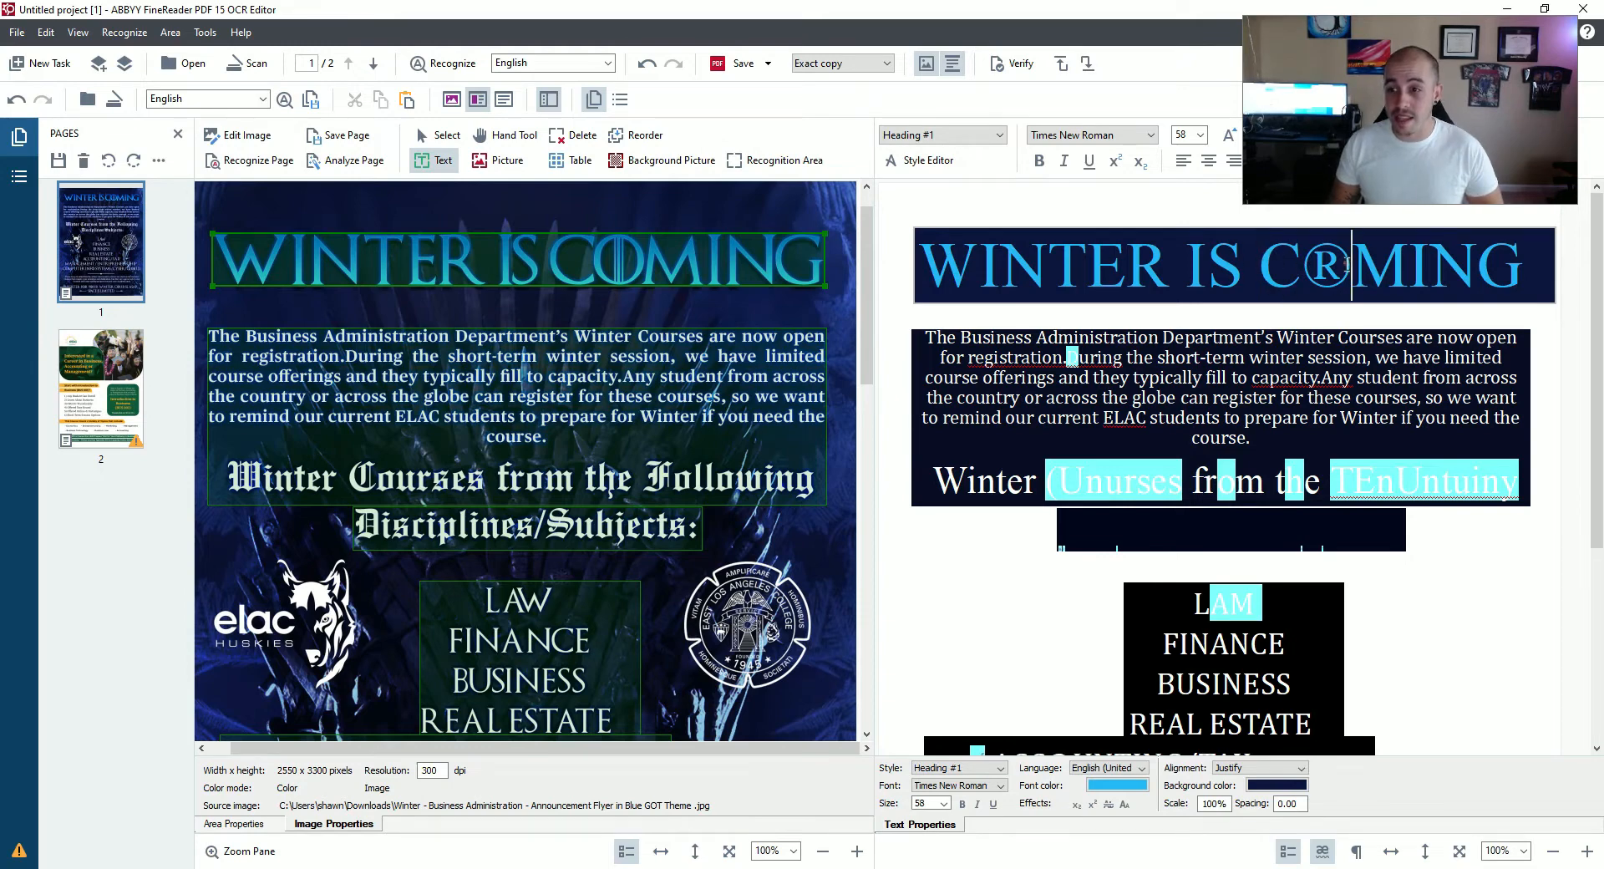
pyautogui.press('BackSpace')
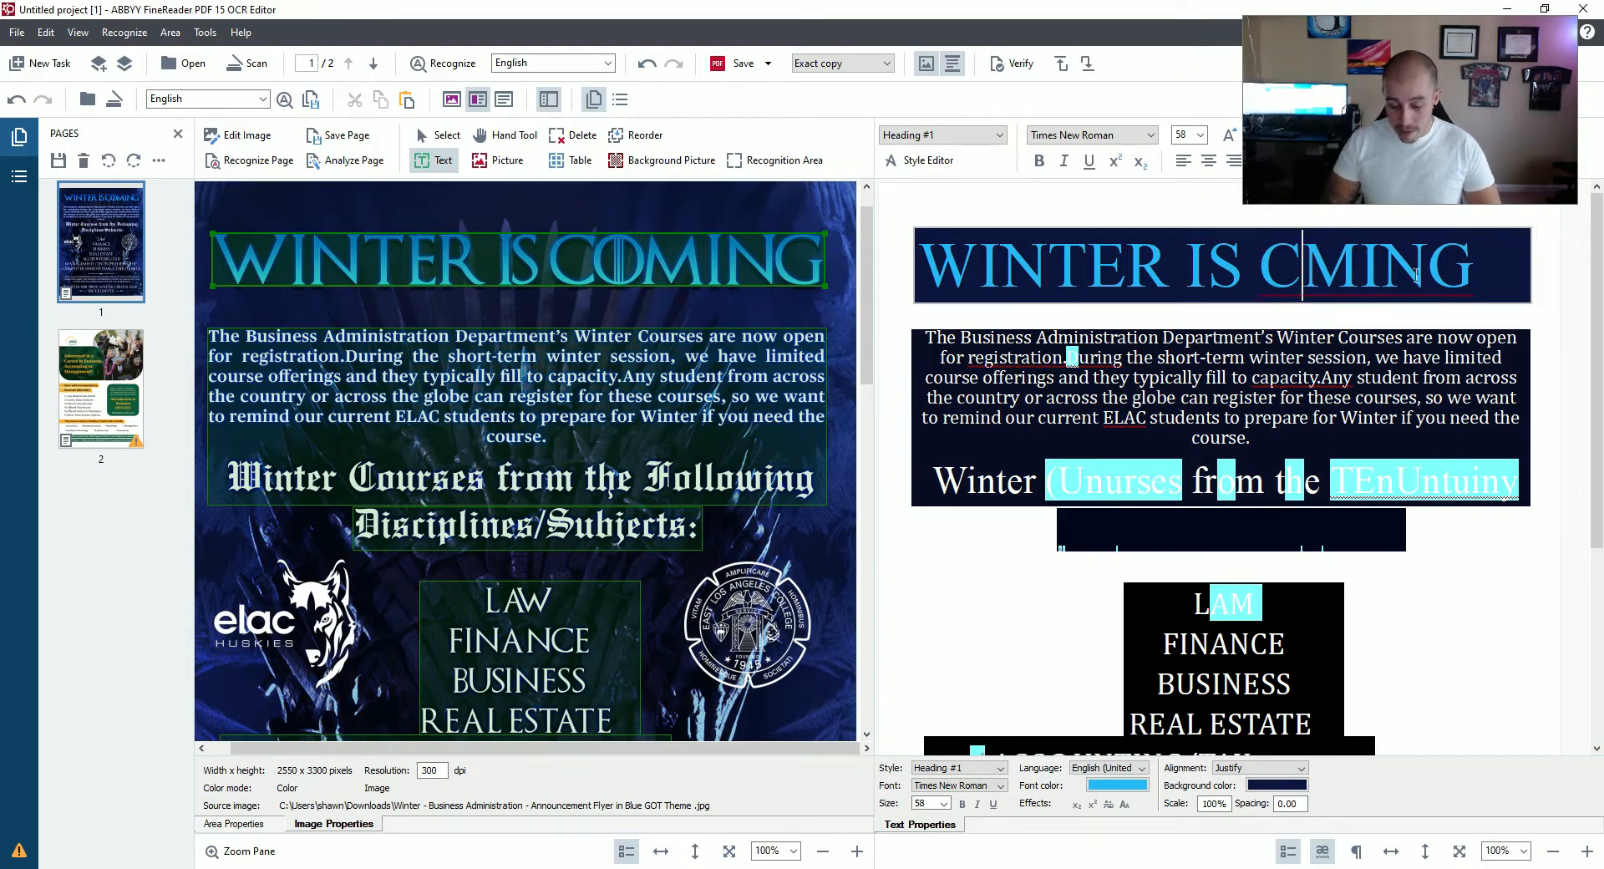
pyautogui.write('o')
pyautogui.press('BackSpace')
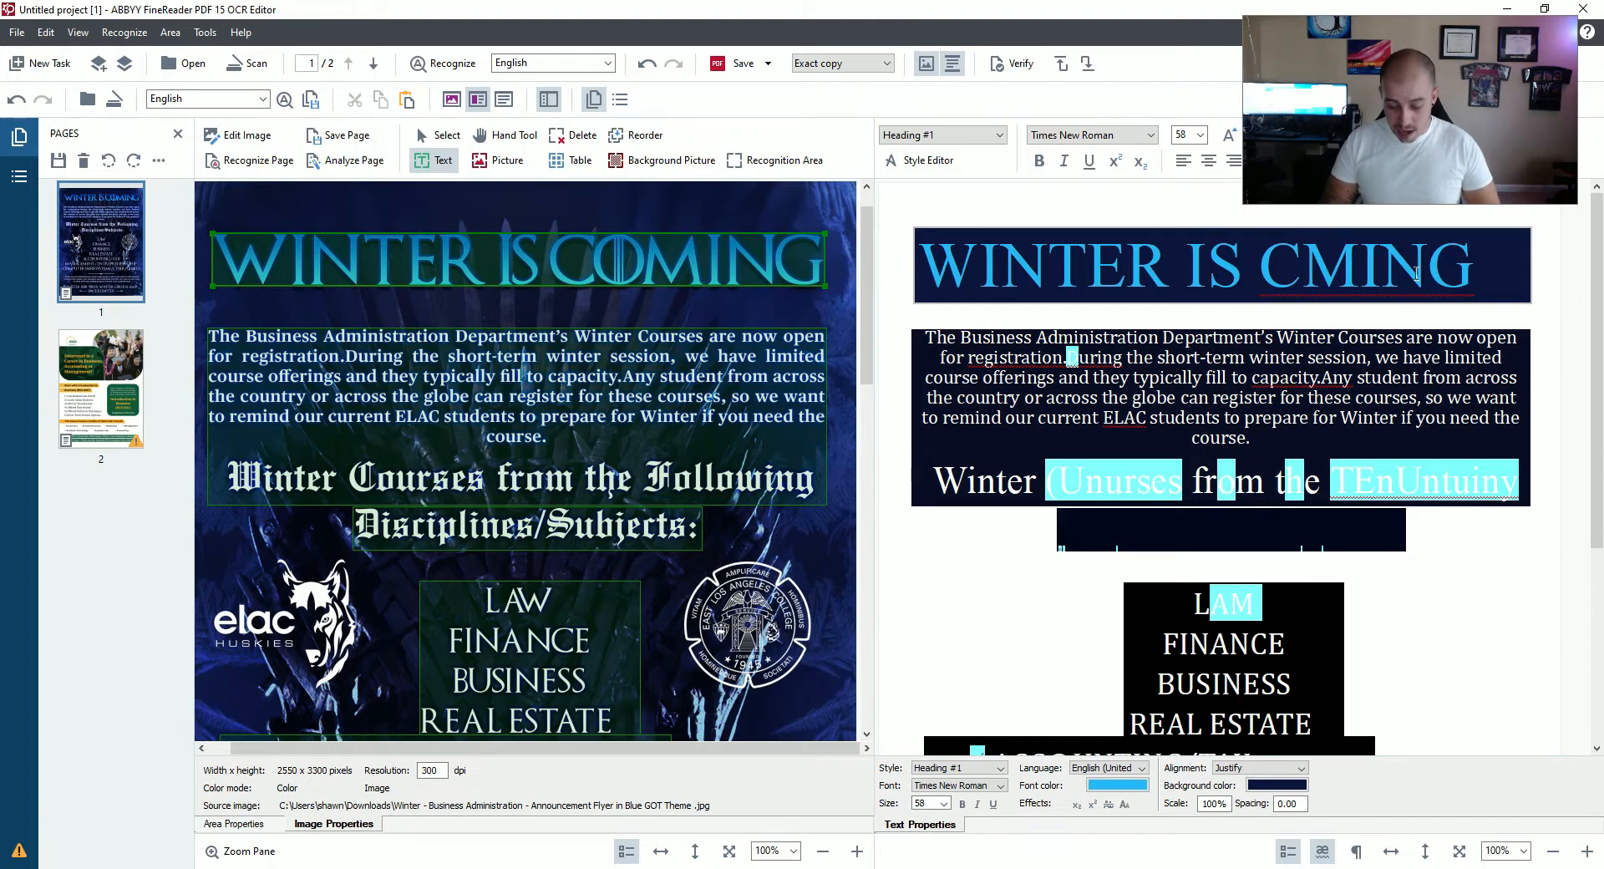
pyautogui.write('O')
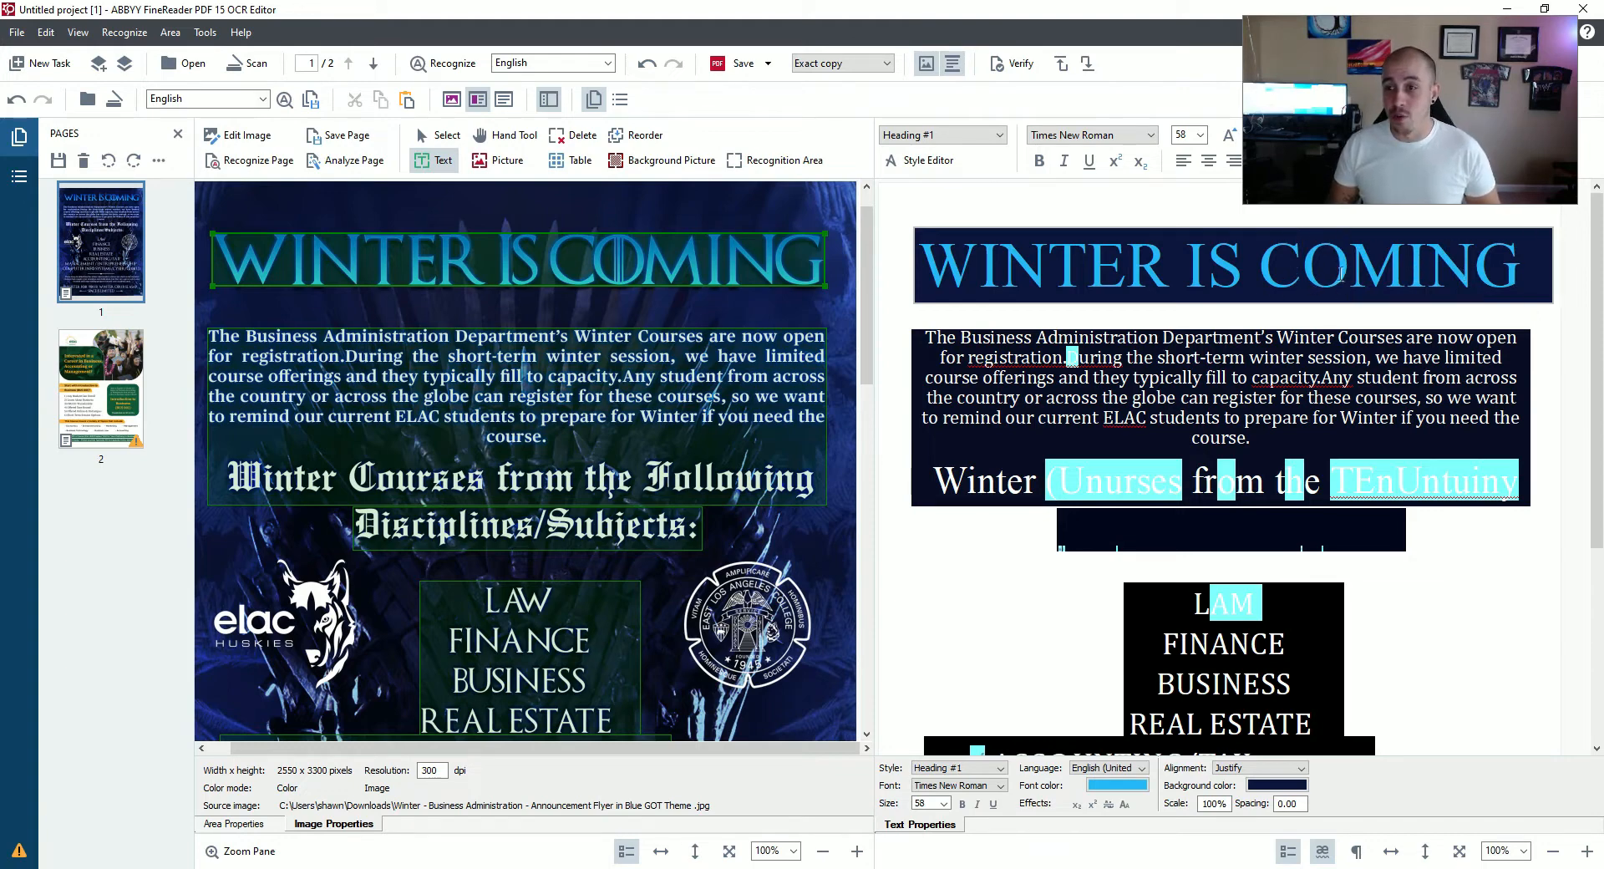
# Insert the missing spaces after "registration." and "capacity." in the recognized introductory paragraph.
pyautogui.click(968, 339)
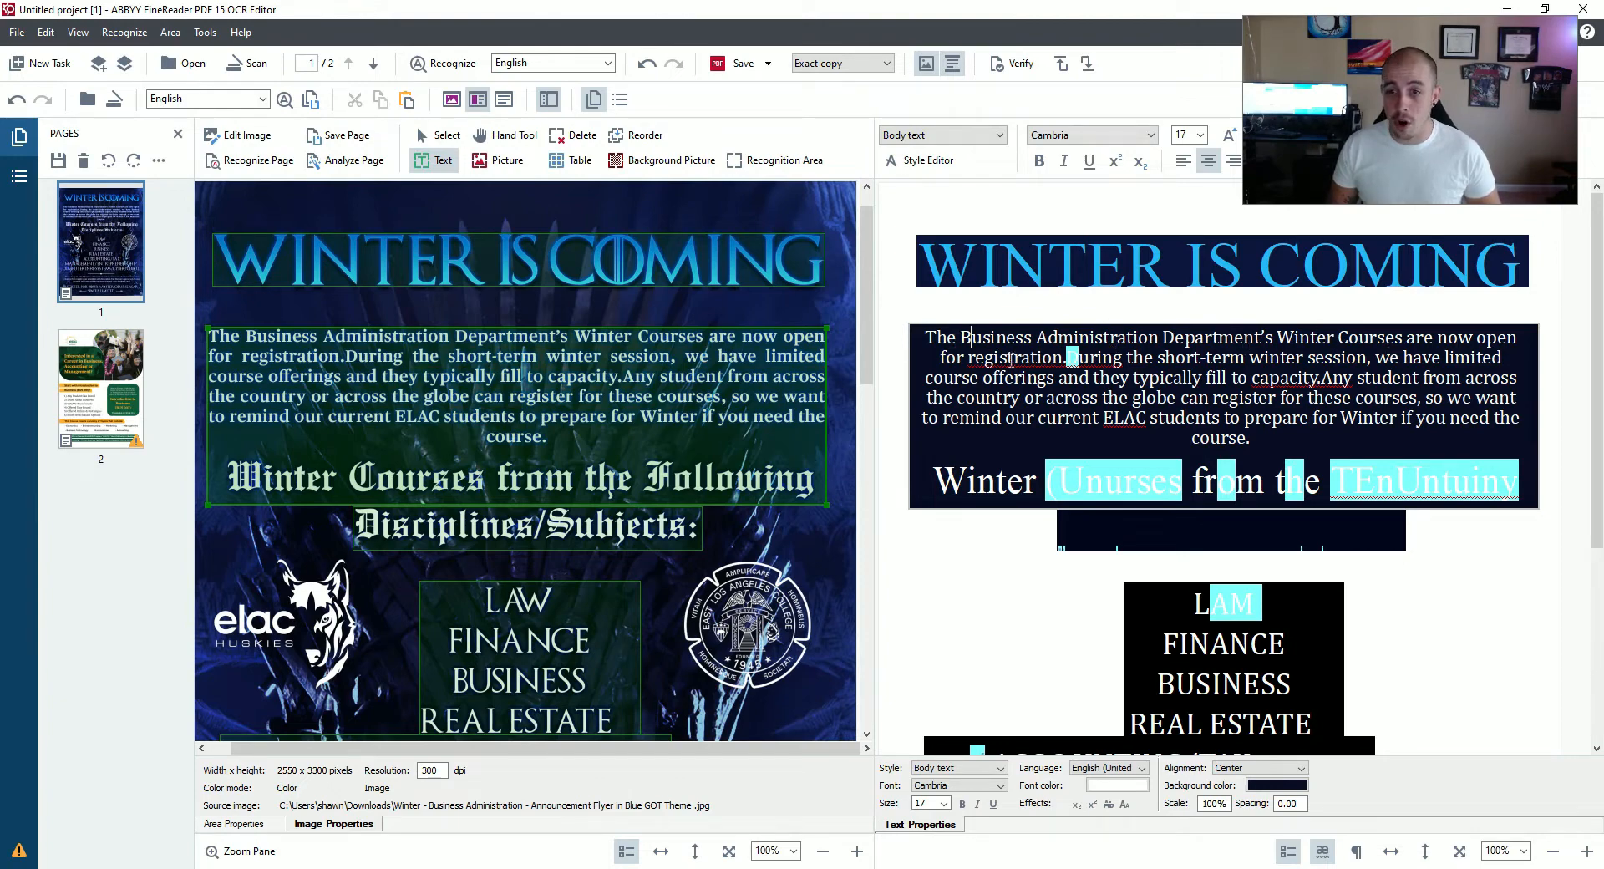
pyautogui.click(1069, 356)
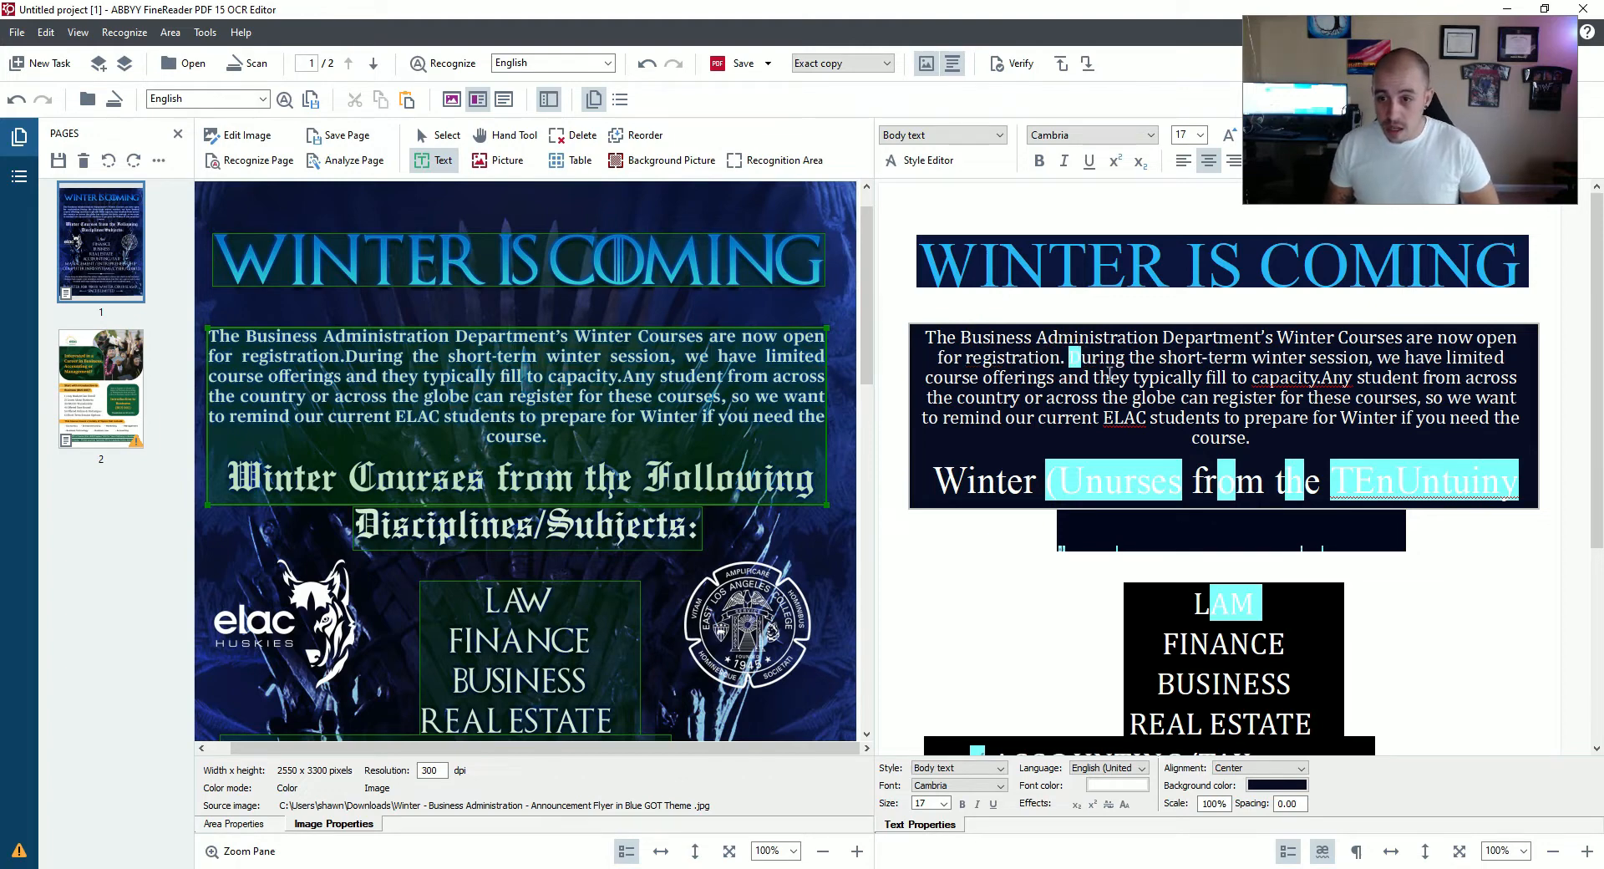
pyautogui.click(1322, 378)
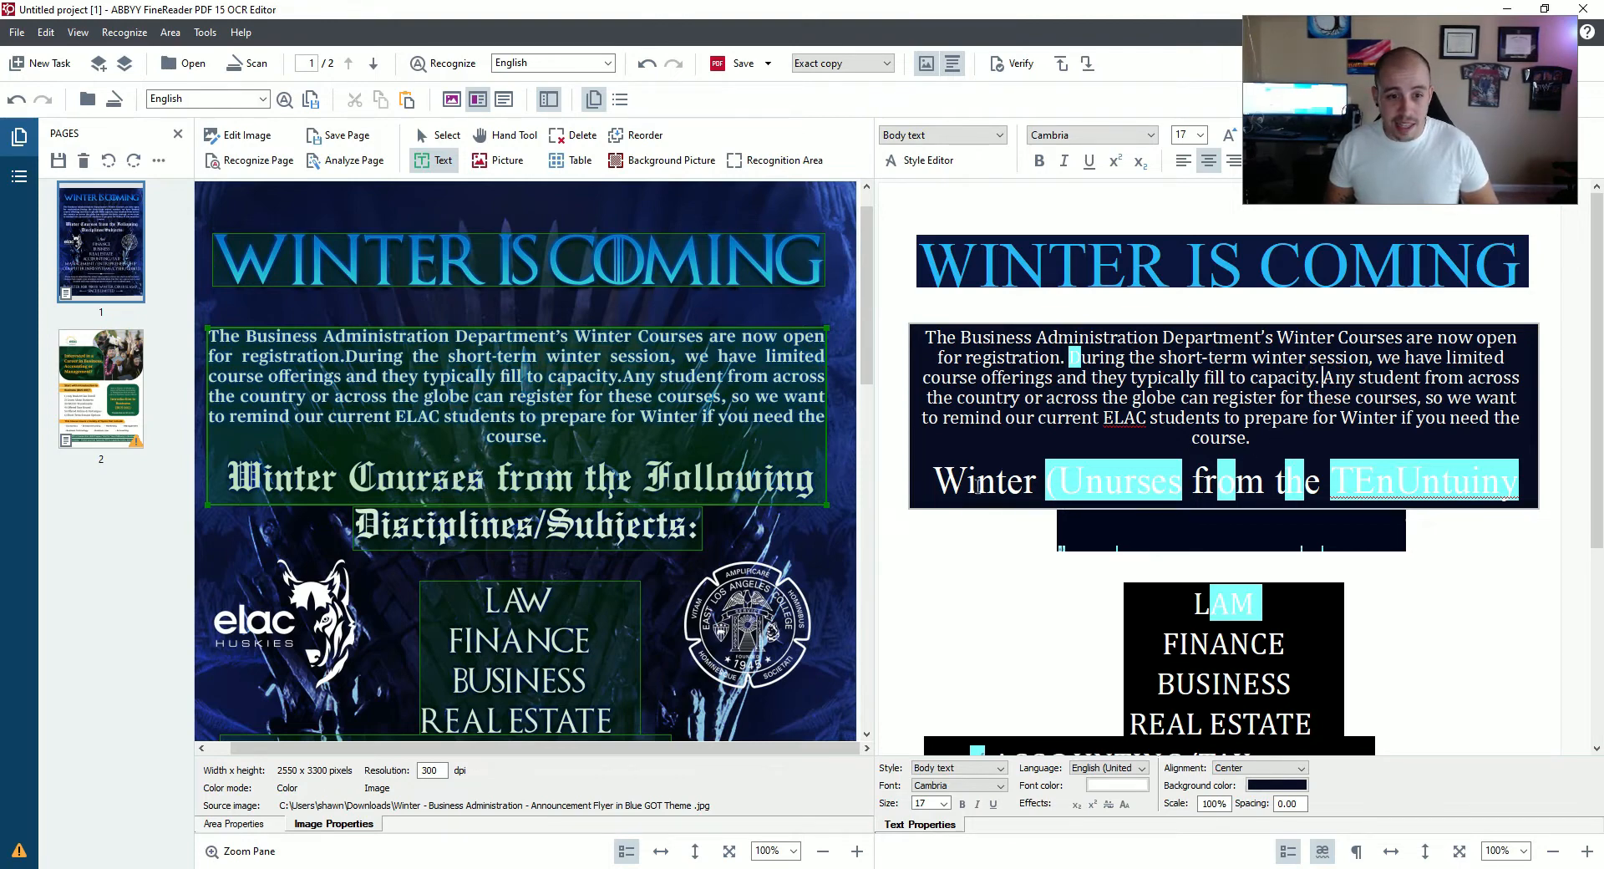
# Replace the misread word after "Winter" in the recognized subheading with "Courses from the following Subjects".
pyautogui.click(1113, 490)
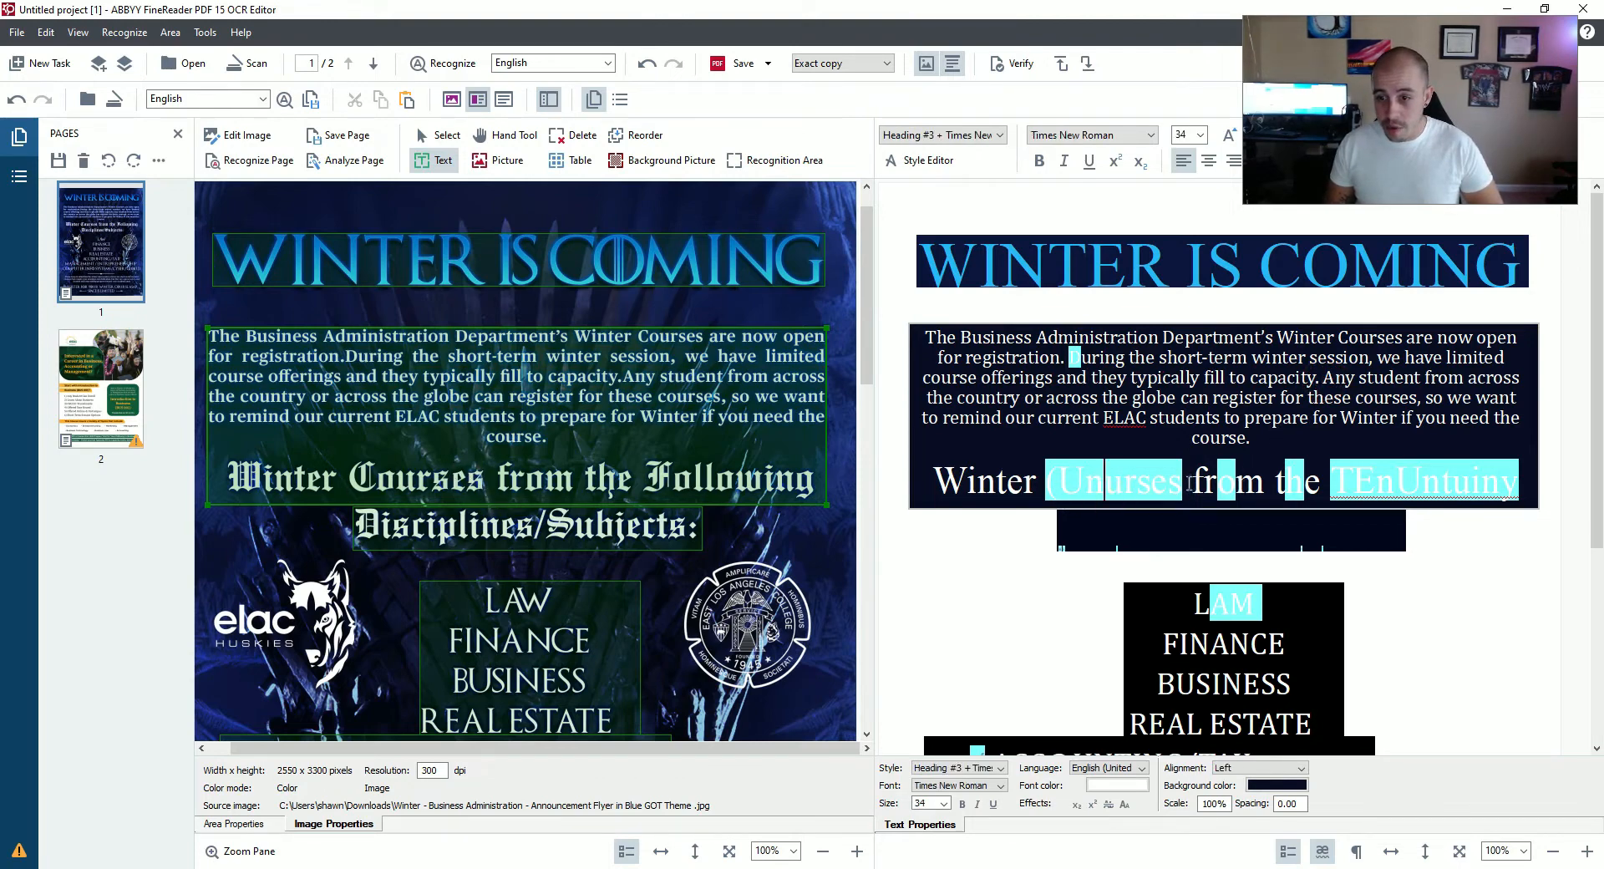
pyautogui.moveTo(1190, 483); pyautogui.dragTo(1044, 486)
pyautogui.press('BackSpace')
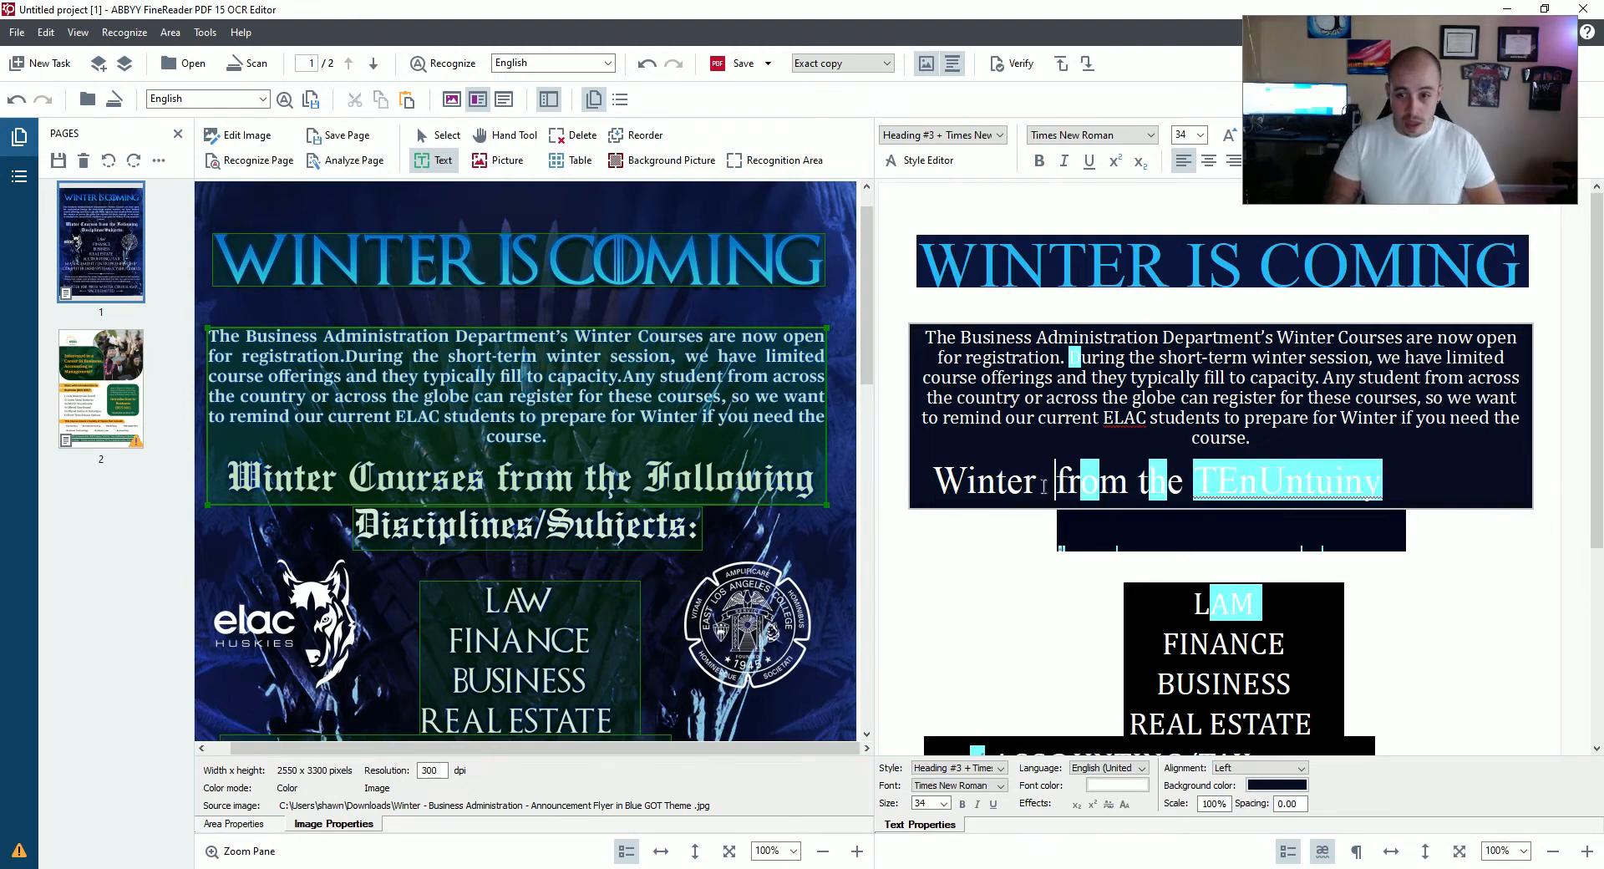
pyautogui.write('Courses from the')
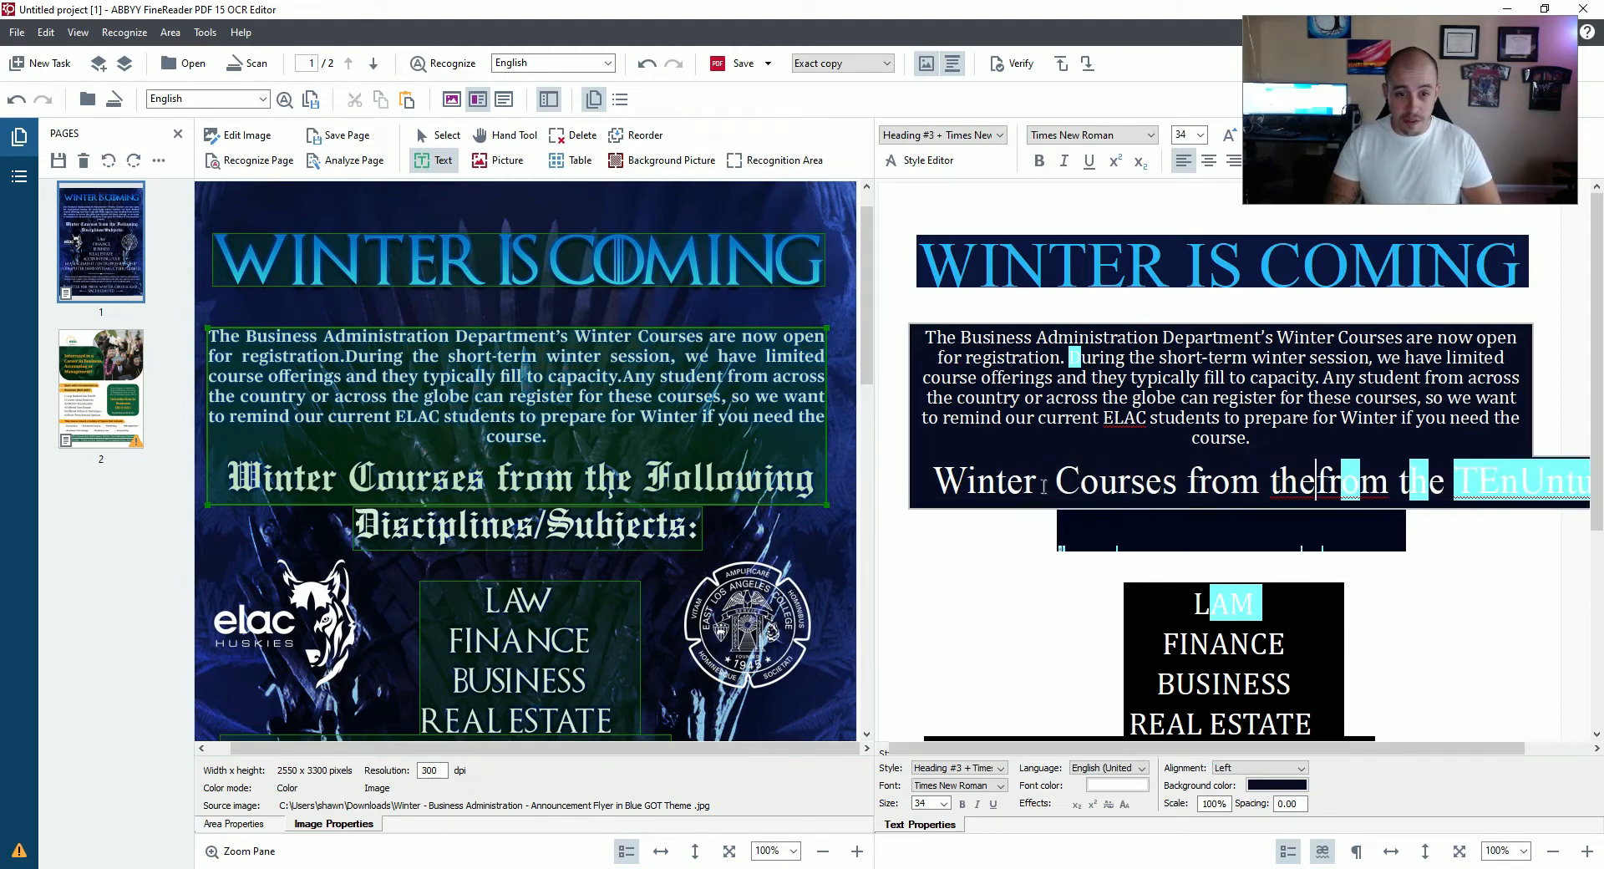
pyautogui.write(' followin')
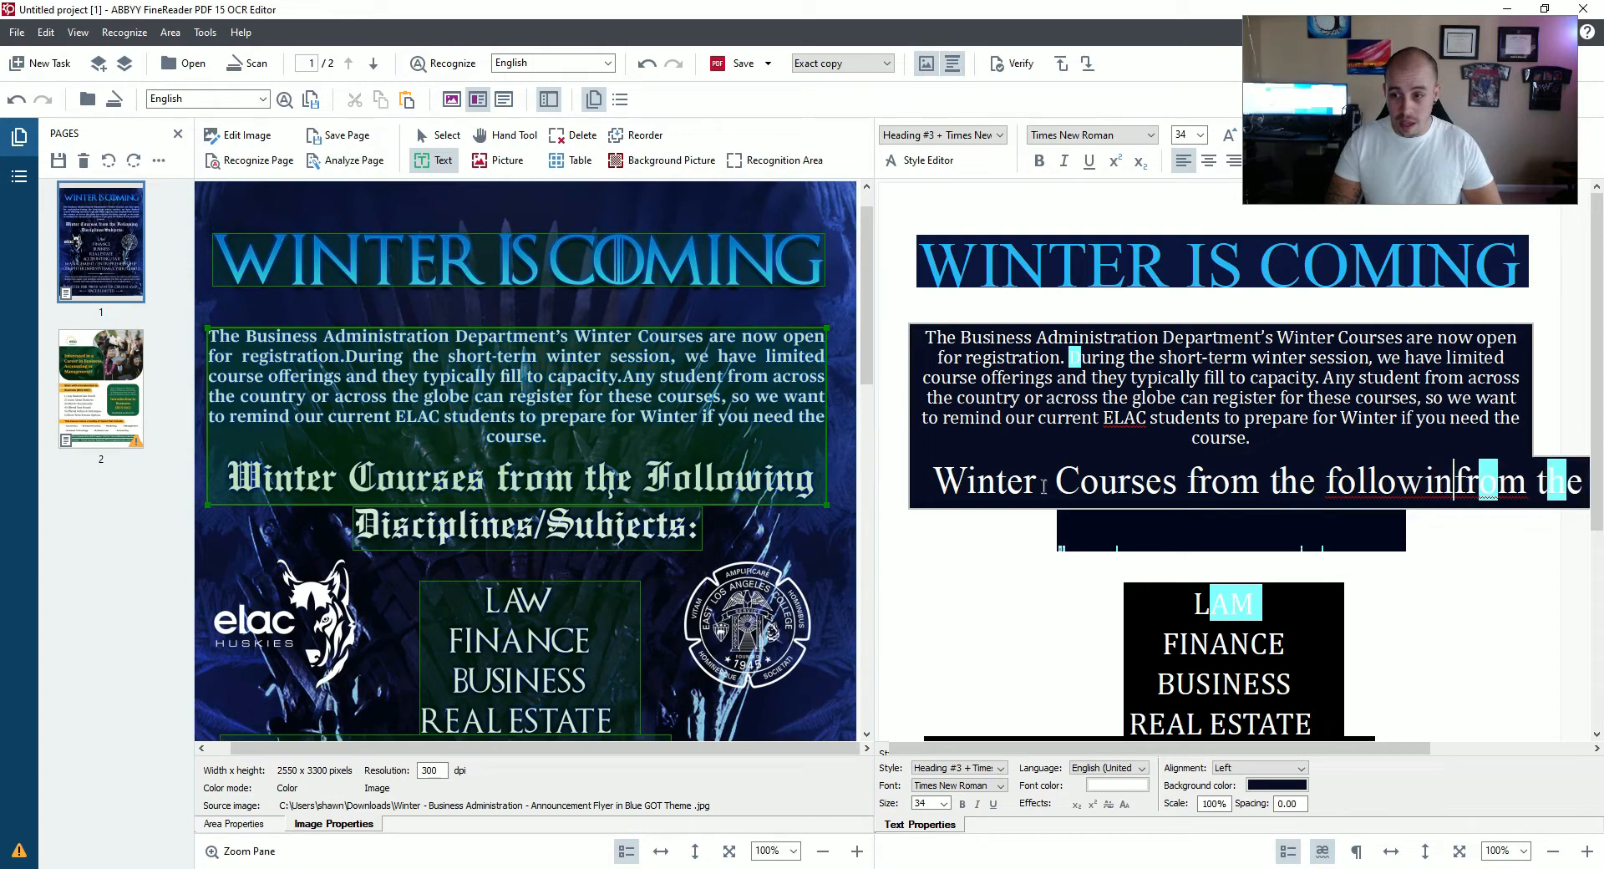
pyautogui.write('g Subjects')
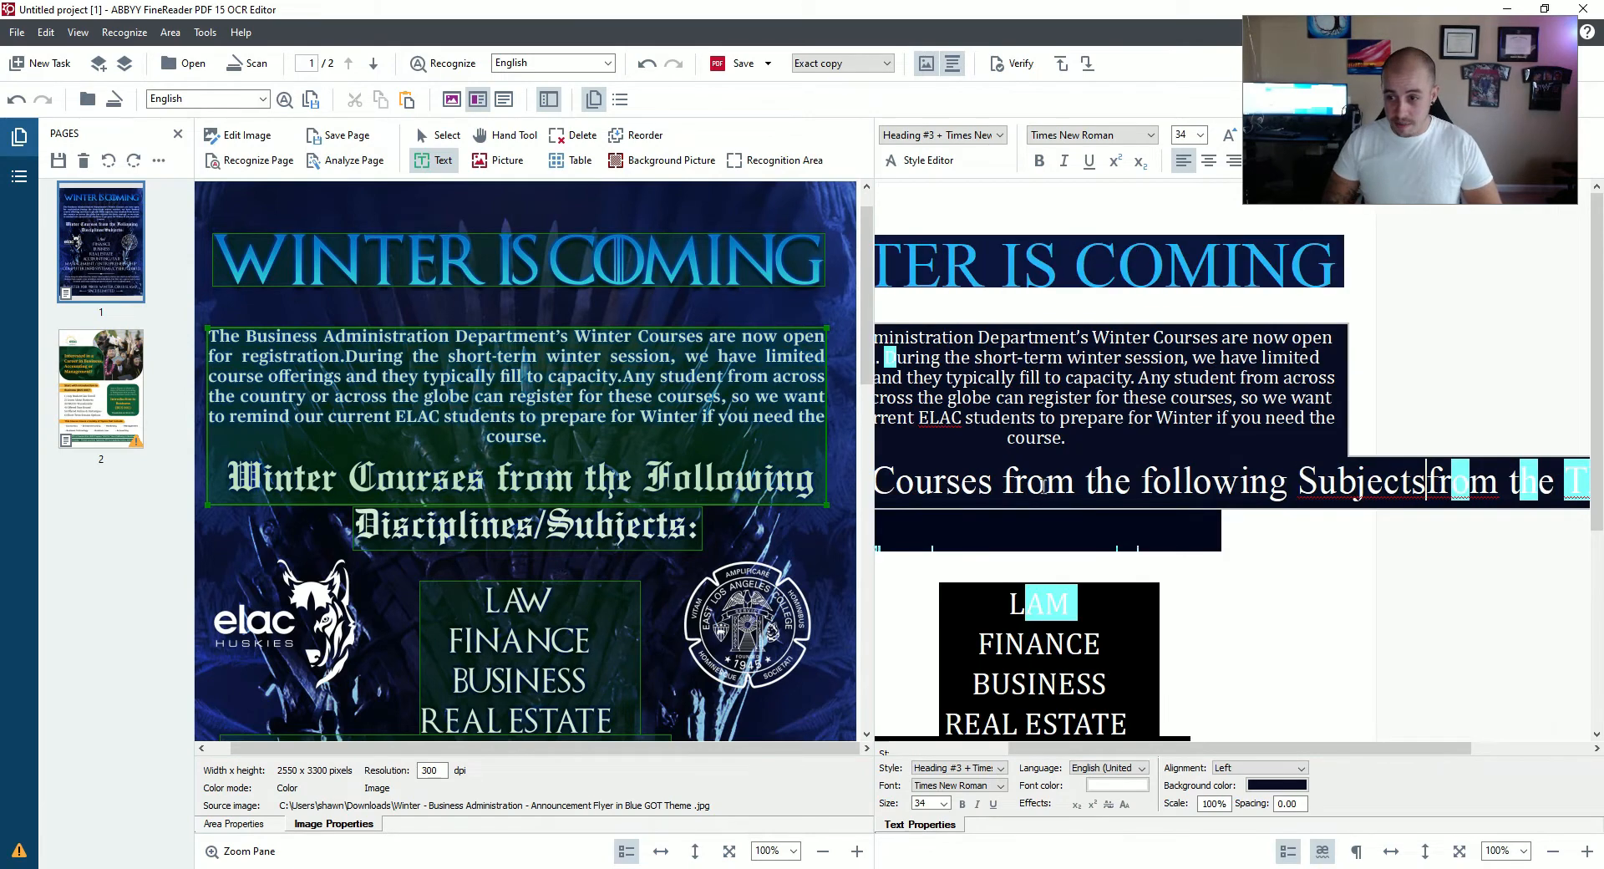
# Delete the leftover misrecognized text following "Subjects" in the subheading line.
pyautogui.press('Delete')
pyautogui.press('Delete')
pyautogui.press('Delete')
pyautogui.press('Delete')
pyautogui.press('Delete')
pyautogui.press('Delete')
pyautogui.press('Delete')
pyautogui.press('Delete')
pyautogui.press('Delete')
pyautogui.press('Delete')
pyautogui.press('Delete')
pyautogui.press('Delete')
pyautogui.press('Delete')
pyautogui.press('Delete')
pyautogui.press('Delete')
pyautogui.press('Delete')
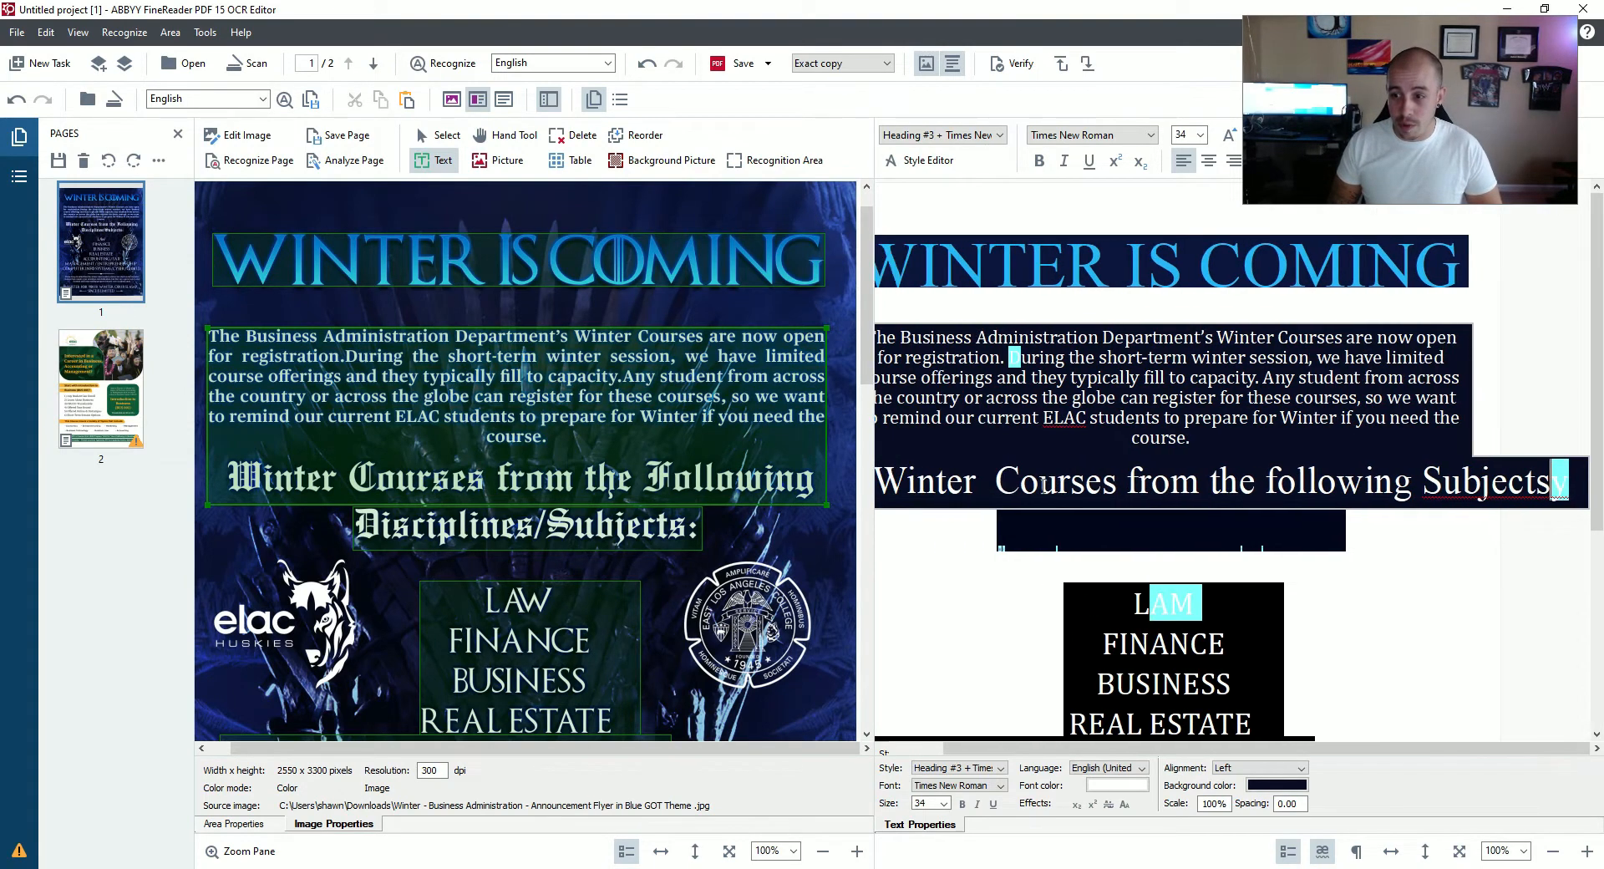
pyautogui.press('Delete')
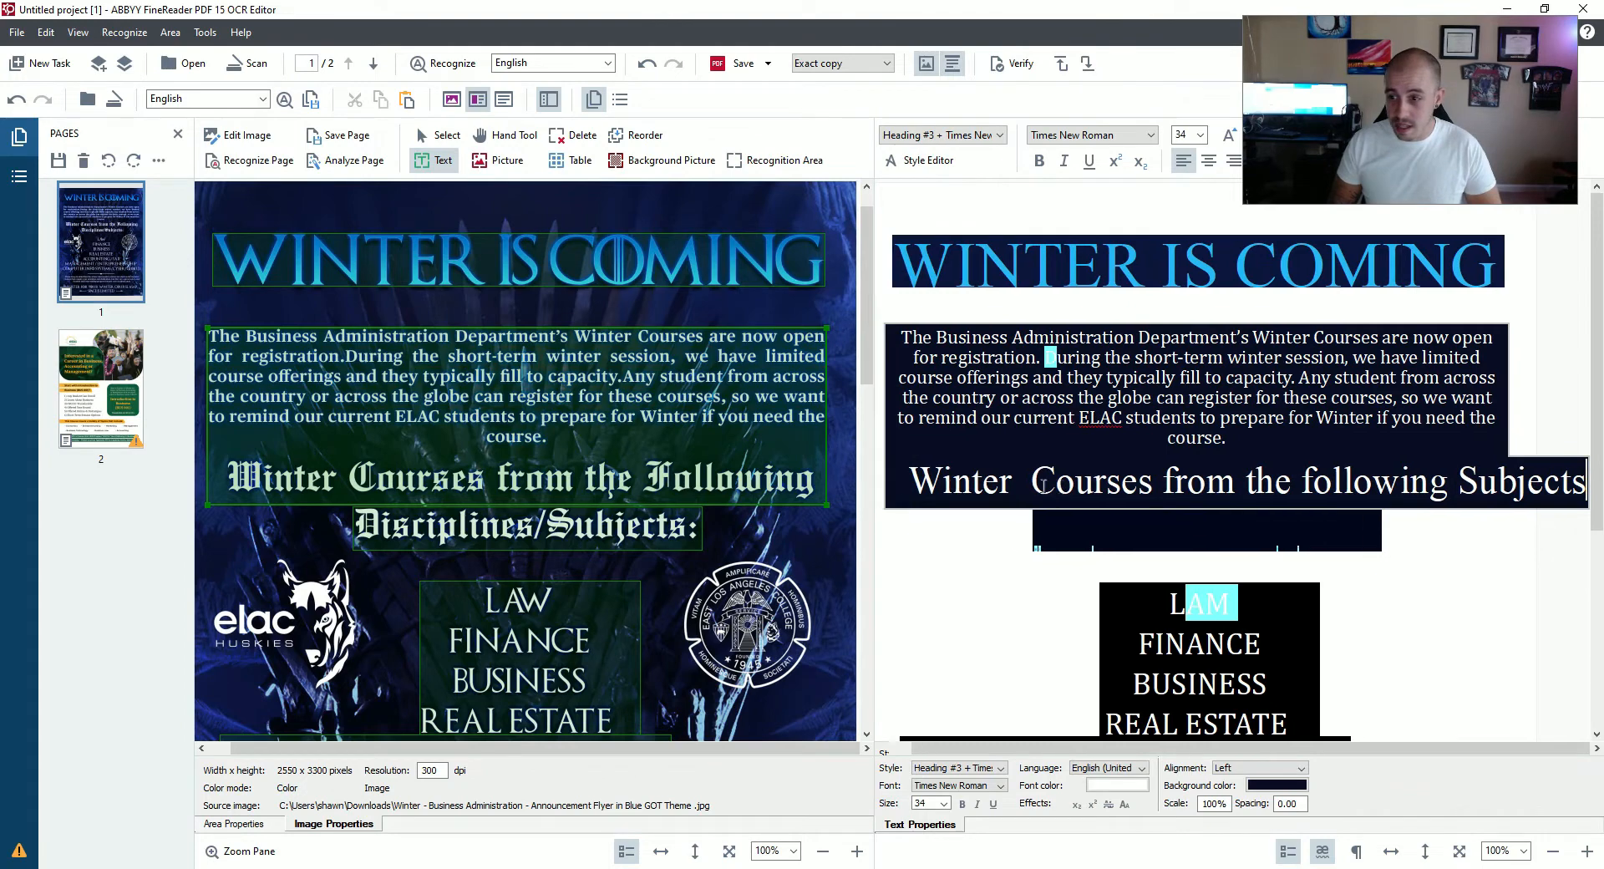
# Replace the garbled characters in the recognized Disciplines/Subjects block with retyped text.
pyautogui.click(1174, 535)
pyautogui.tripleClick(1176, 539)
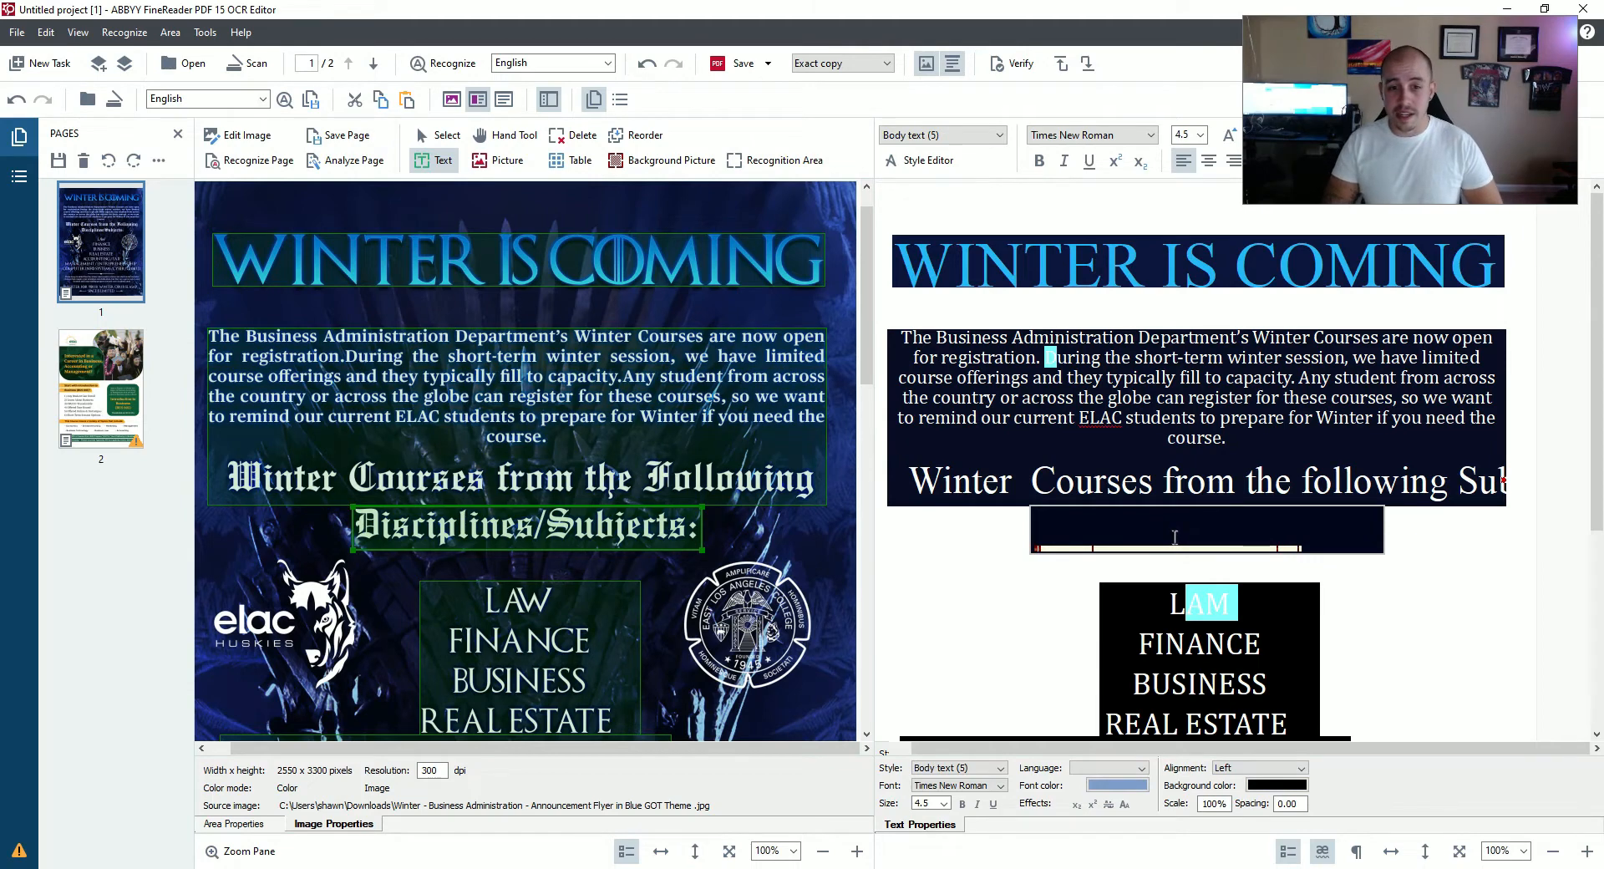
pyautogui.press('Delete')
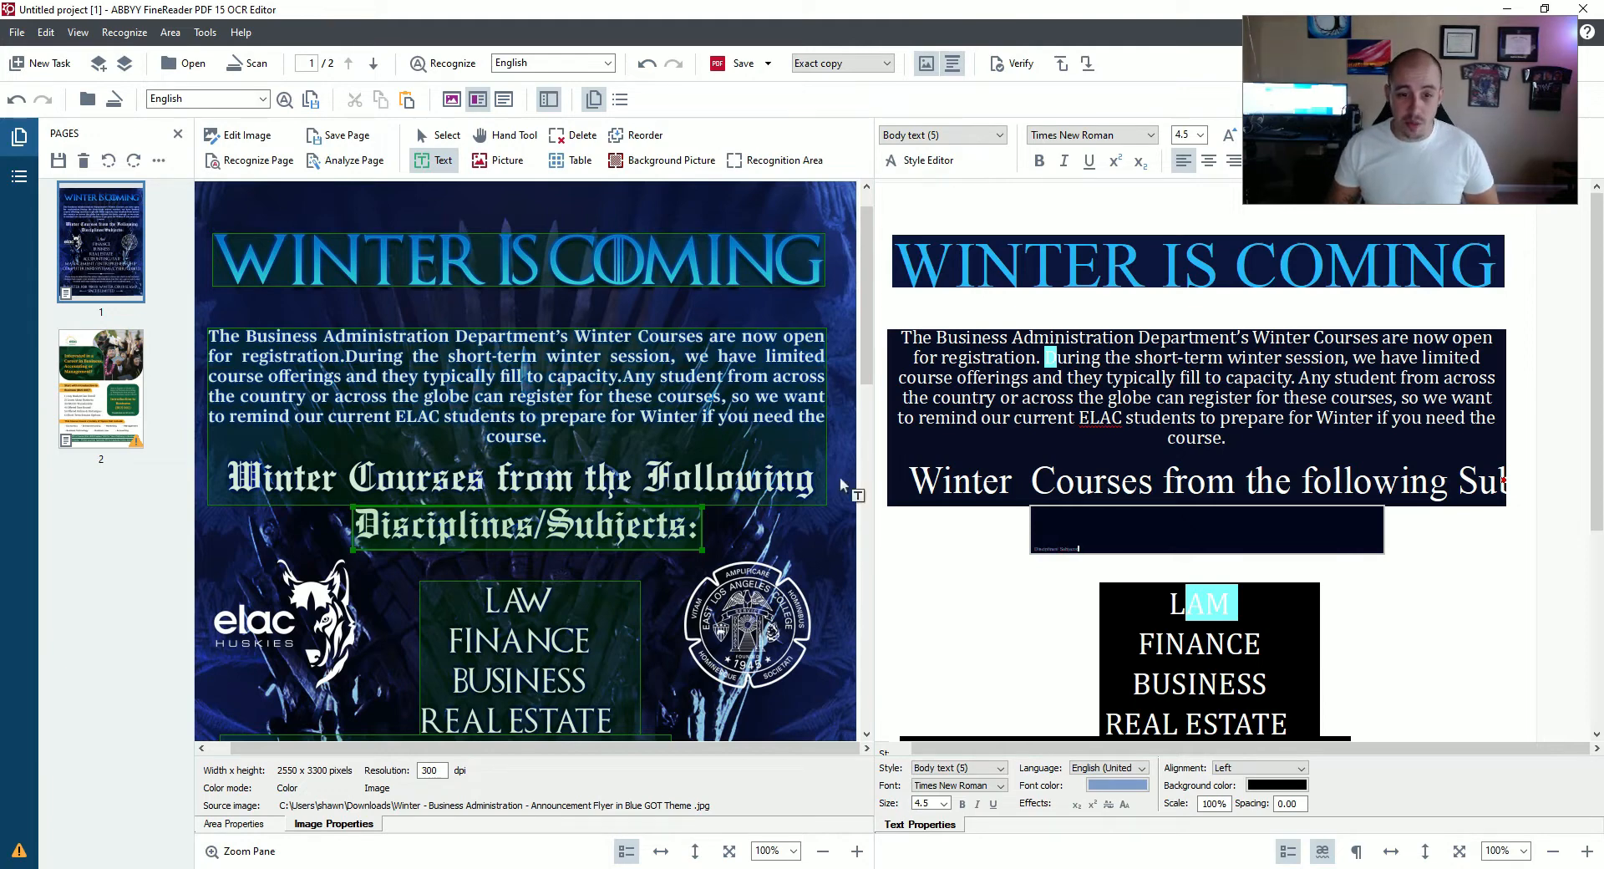
# Correct the misread "LAM" to "LAW" in the recognized subject list.
pyautogui.scroll(-5, 570, 532)
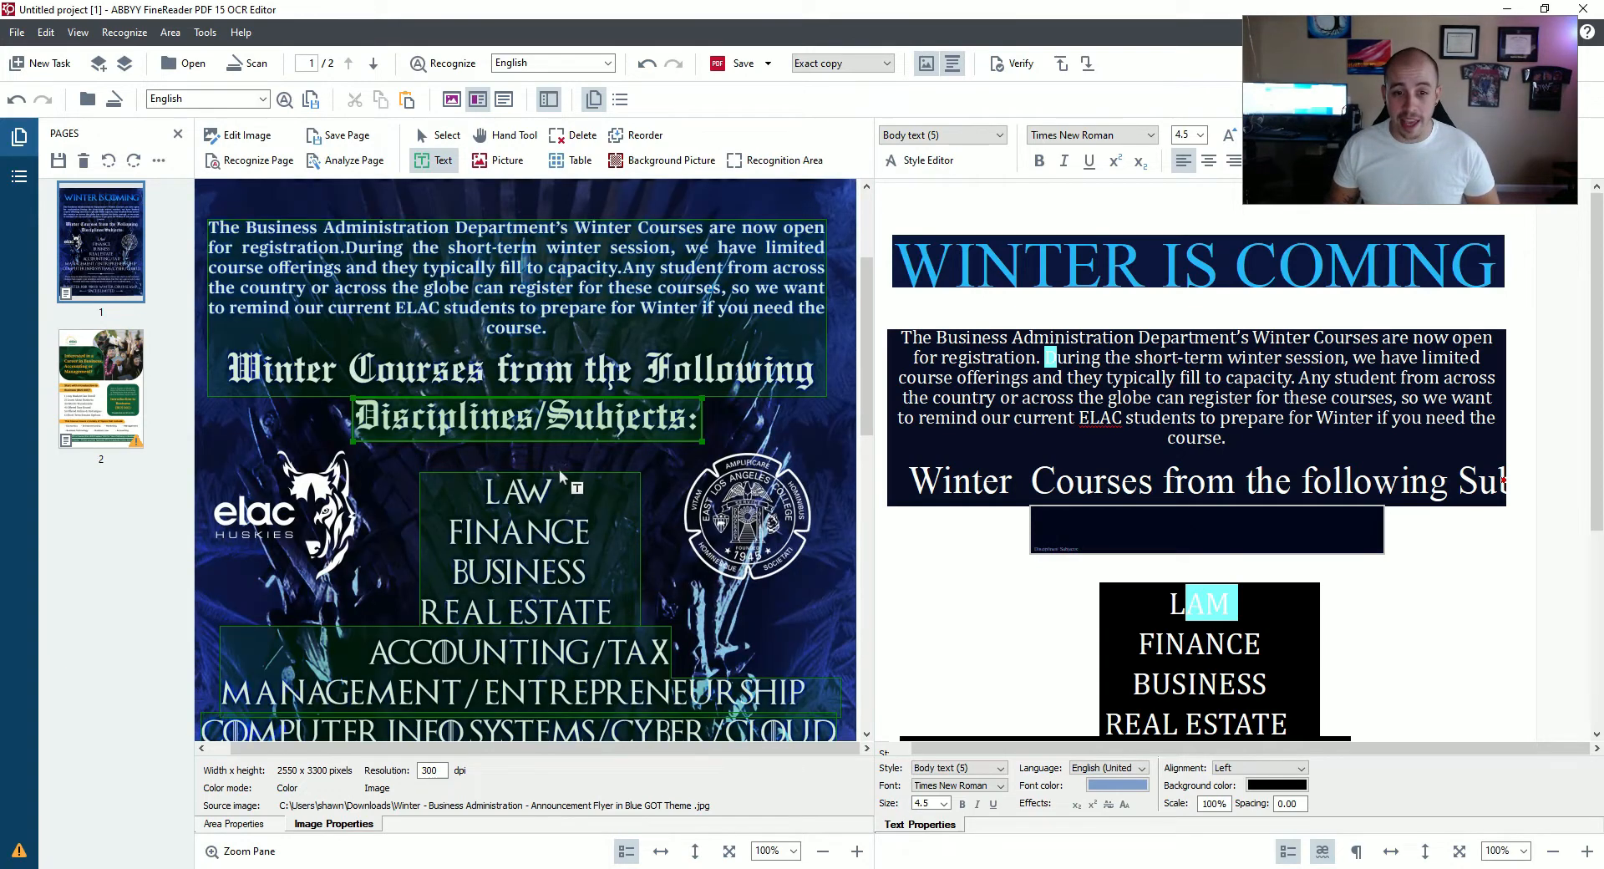
pyautogui.click(1228, 603)
pyautogui.press('BackSpace')
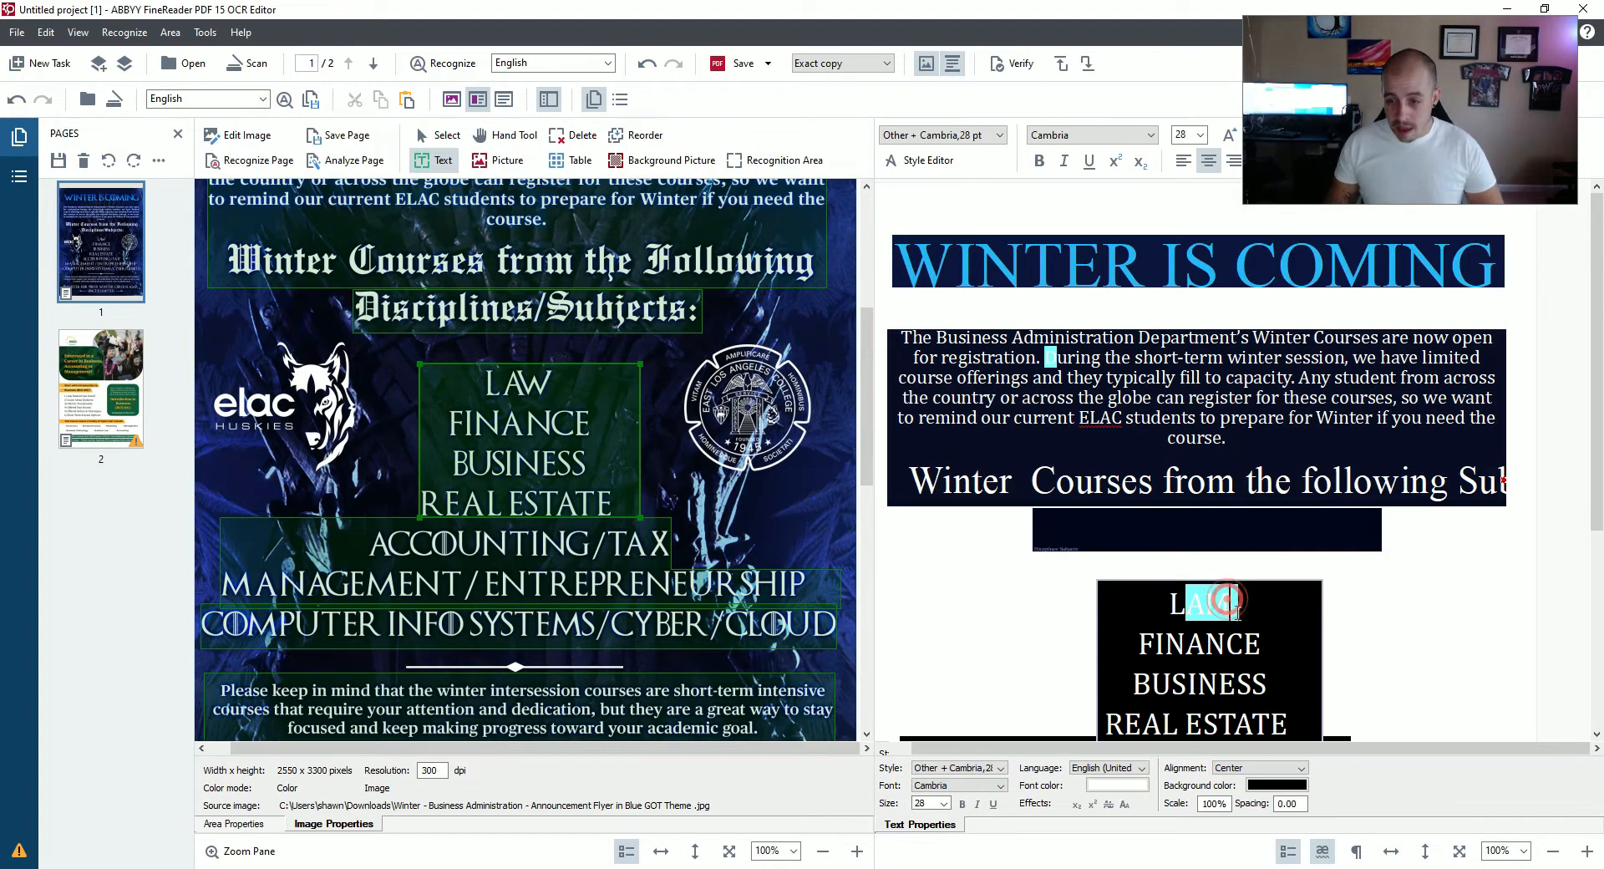
pyautogui.write('W')
# Correct the recognized accounting line to "ACCOUNTING/TAX", removing the stray leading slash and replacing the ® symbol with O.
pyautogui.scroll(-3, 1198, 581)
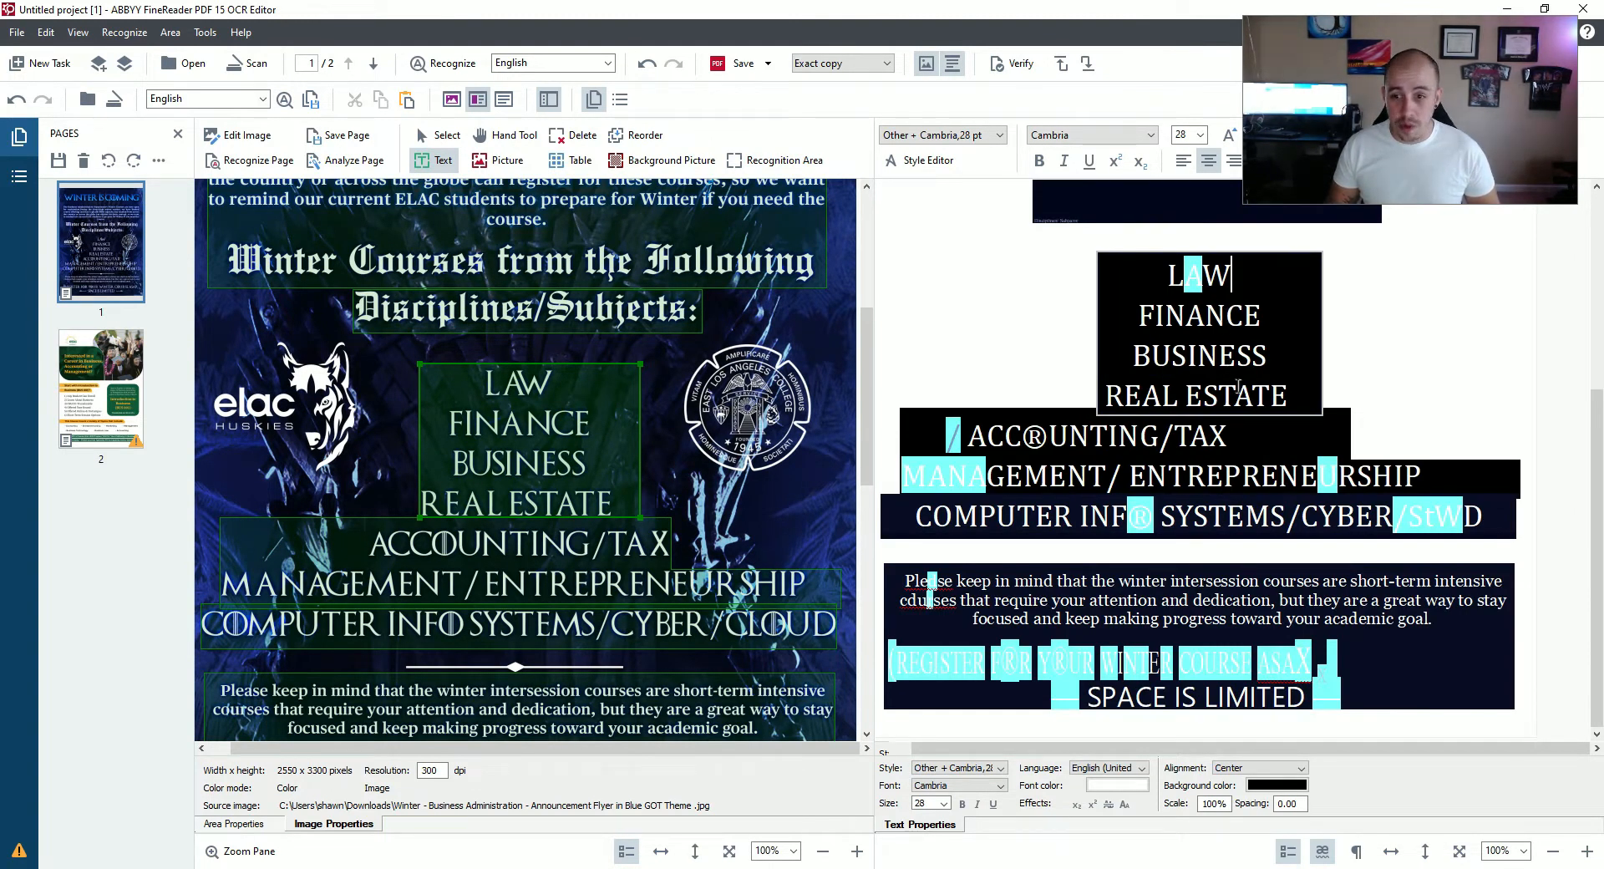
pyautogui.click(965, 443)
pyautogui.press('BackSpace')
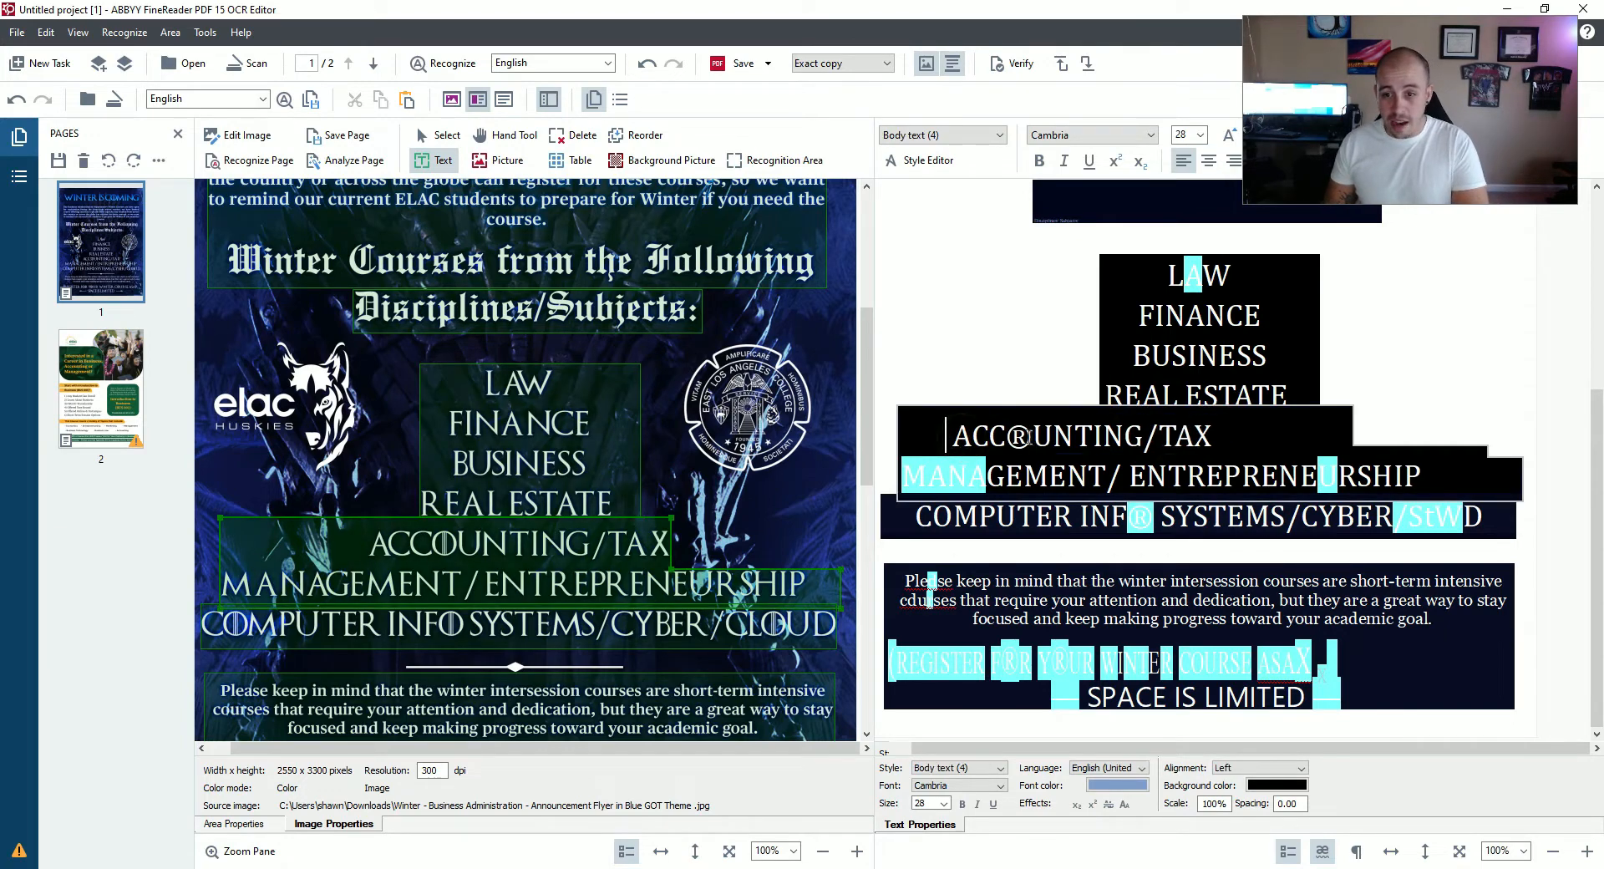
pyautogui.click(1036, 435)
pyautogui.press('BackSpace')
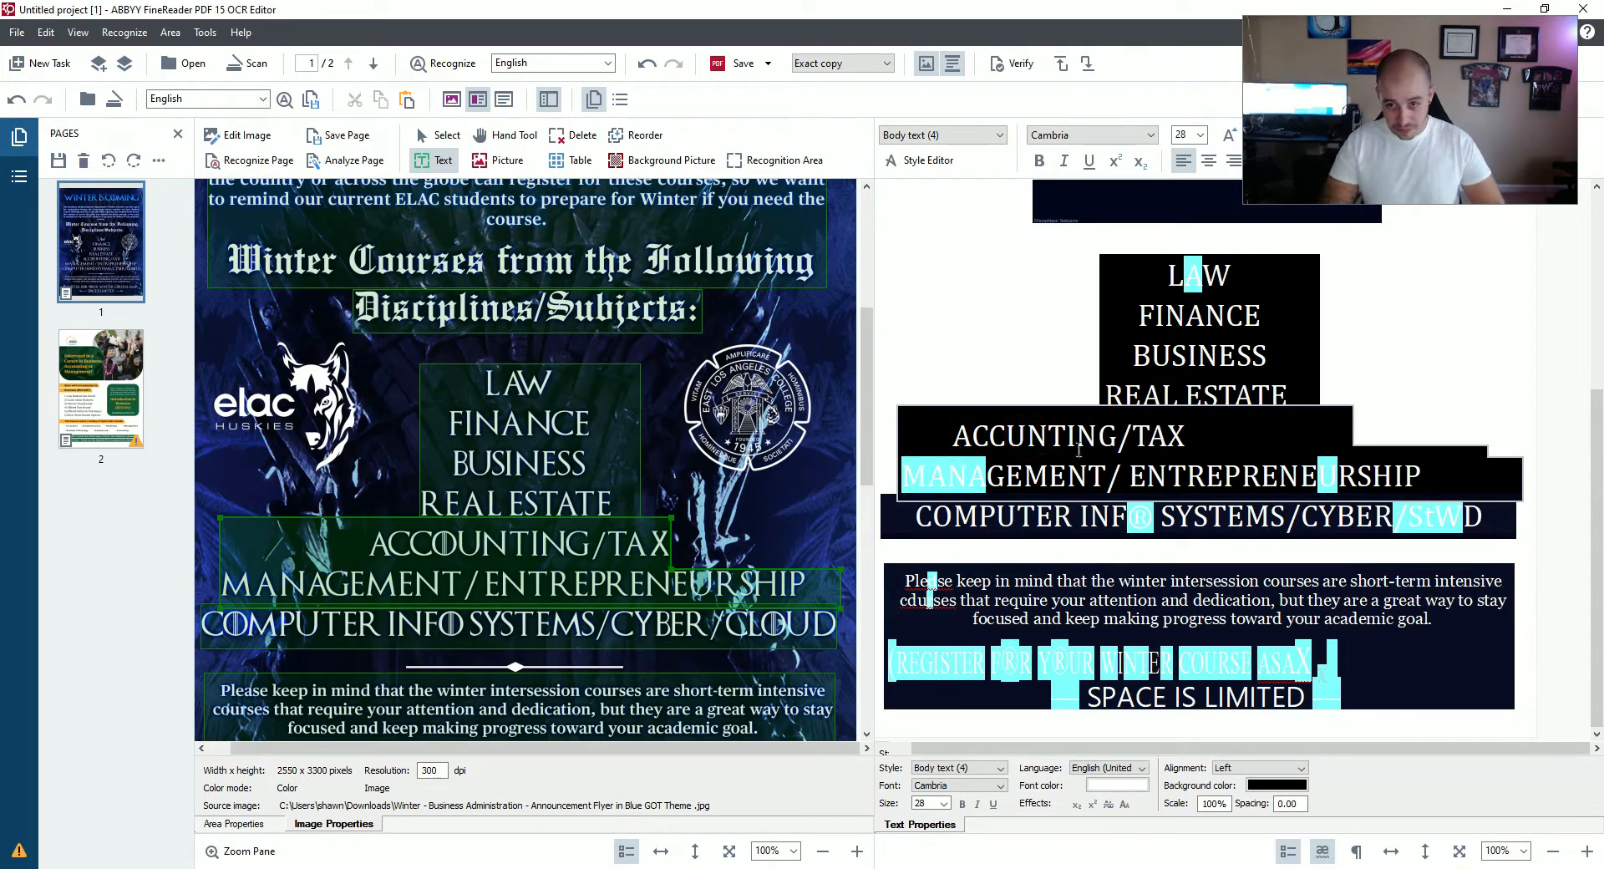
pyautogui.write('O')
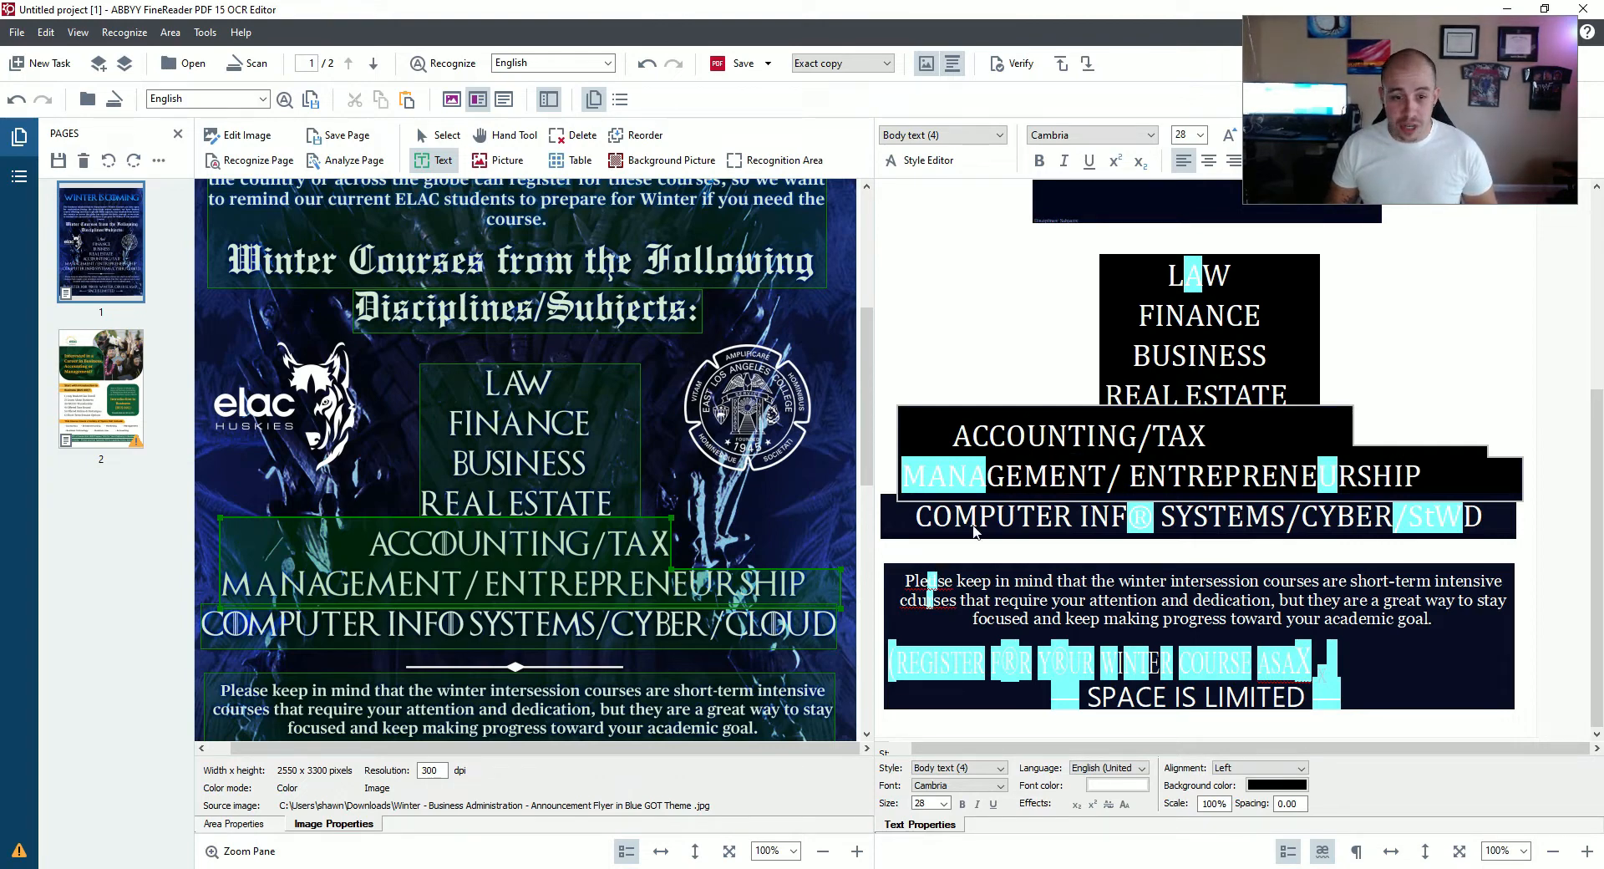
# Replace the ® symbol with O in "INFO" on the recognized computer systems line.
pyautogui.click(1133, 525)
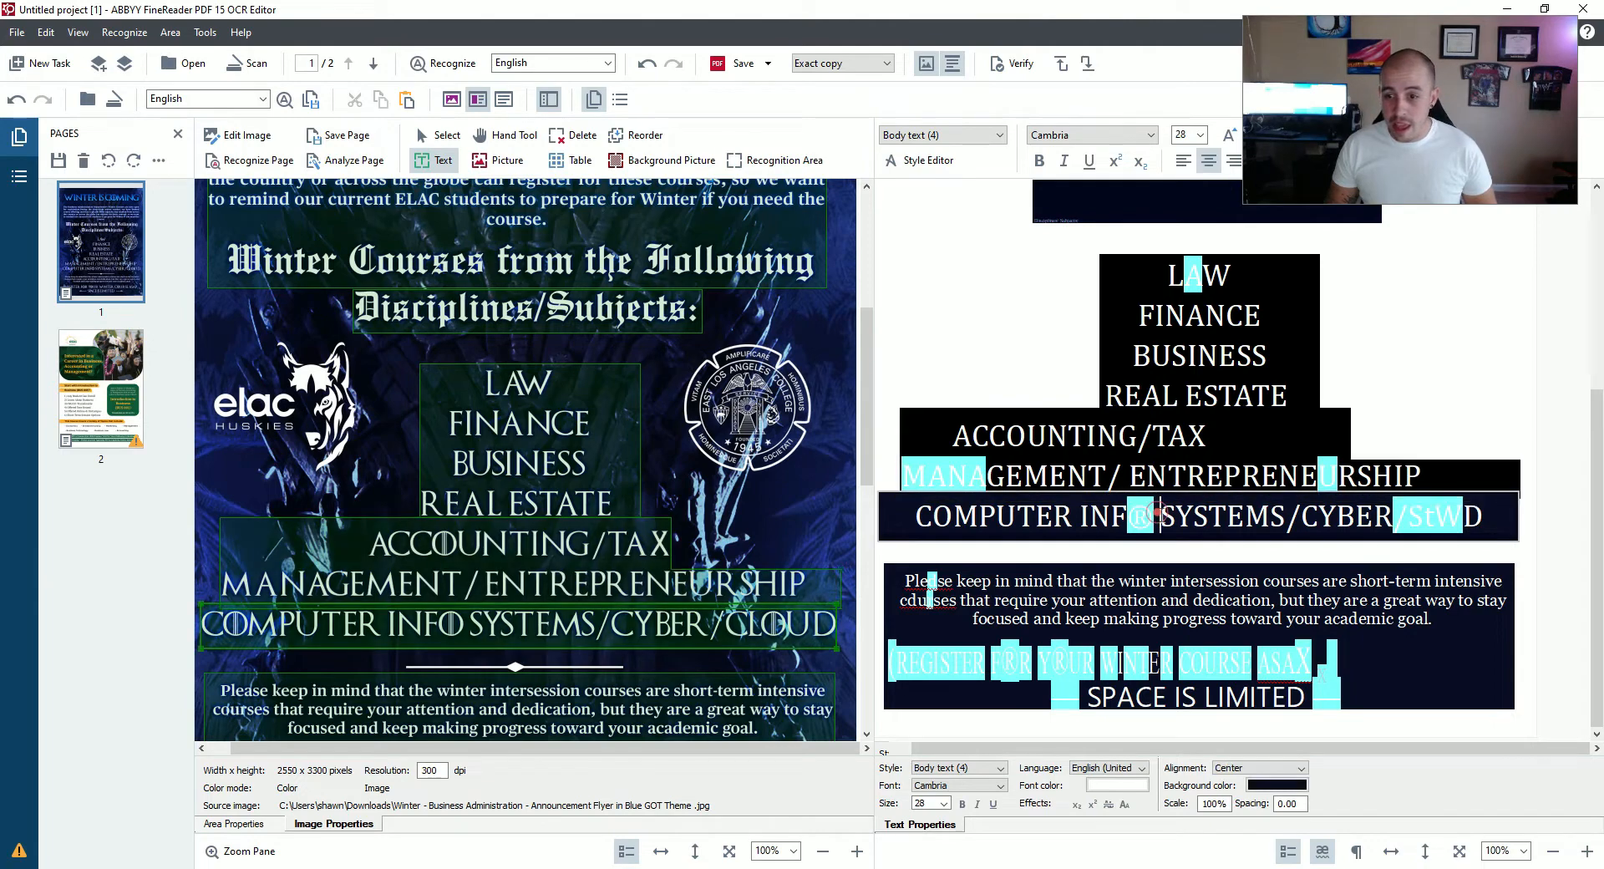
pyautogui.press('Delete')
pyautogui.press('Delete')
pyautogui.write('O')
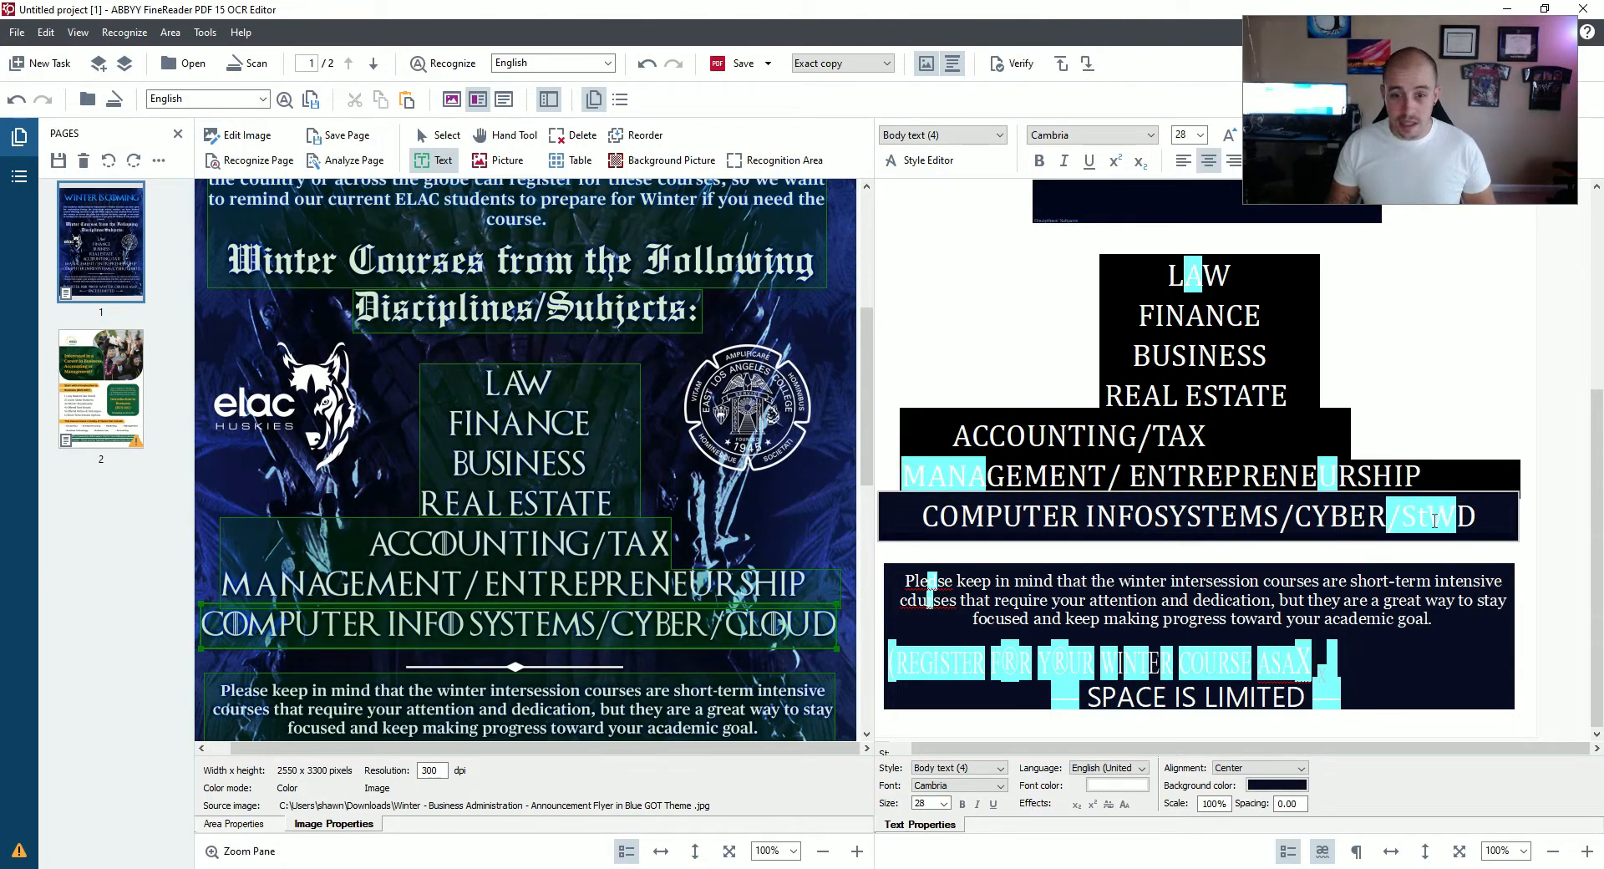
# Replace the misread characters after the last slash on the recognized computer systems line with "Cloud".
pyautogui.moveTo(1477, 518); pyautogui.dragTo(1409, 524)
pyautogui.write('Cloud')
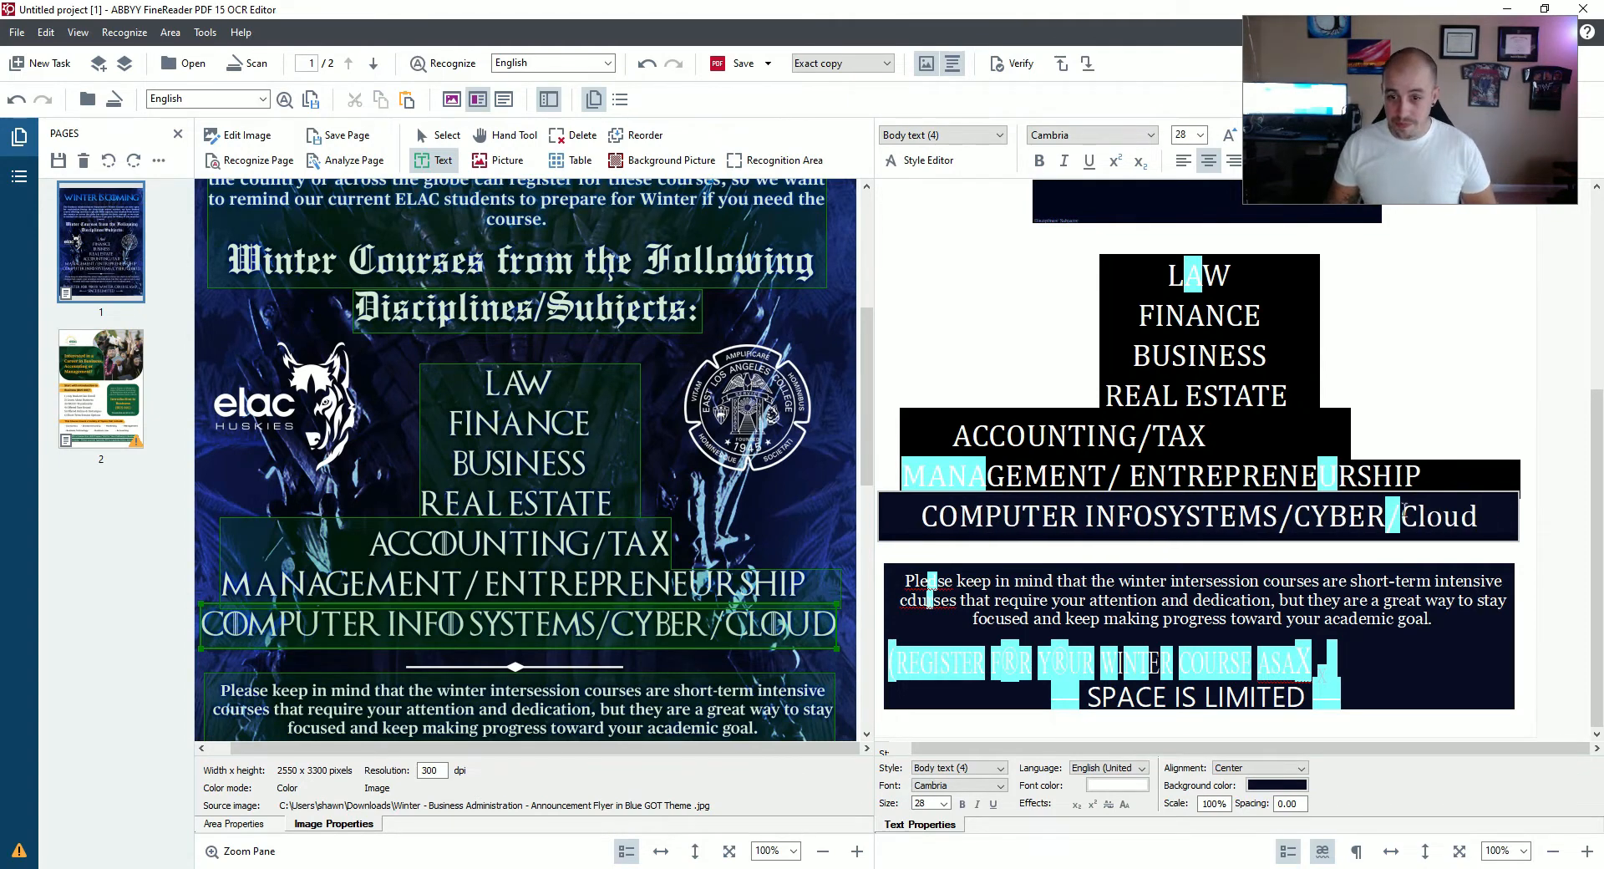
# Correct the misread words to "Please" and "courses" in the recognized paragraph about the winter intersession.
pyautogui.click(937, 583)
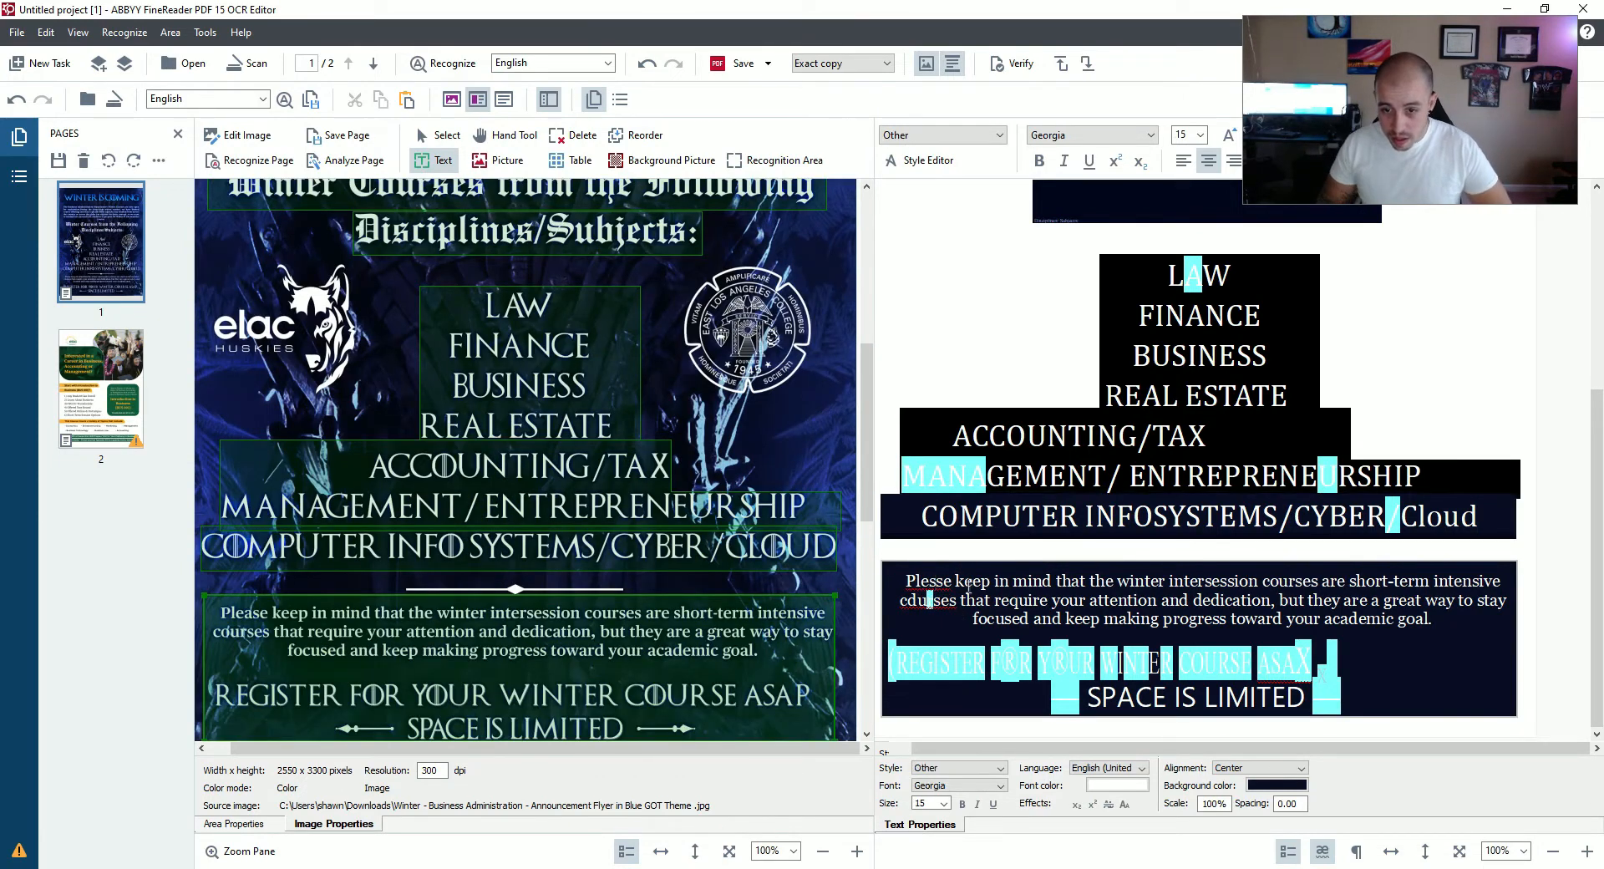
pyautogui.press('BackSpace')
pyautogui.write('a')
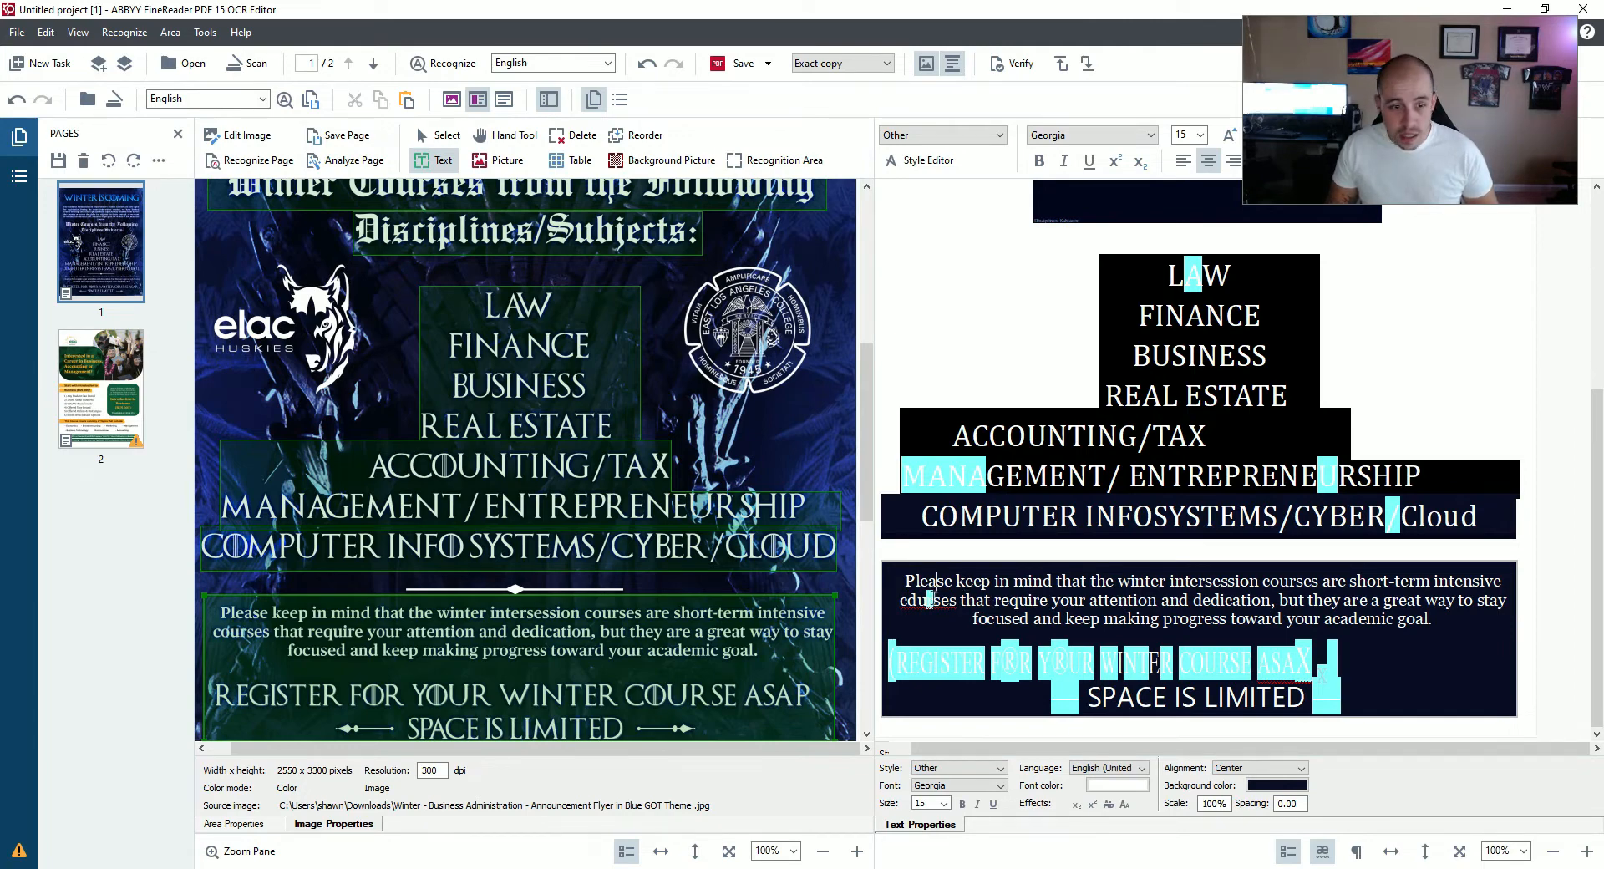
pyautogui.moveTo(918, 602); pyautogui.dragTo(926, 586)
pyautogui.click(919, 601)
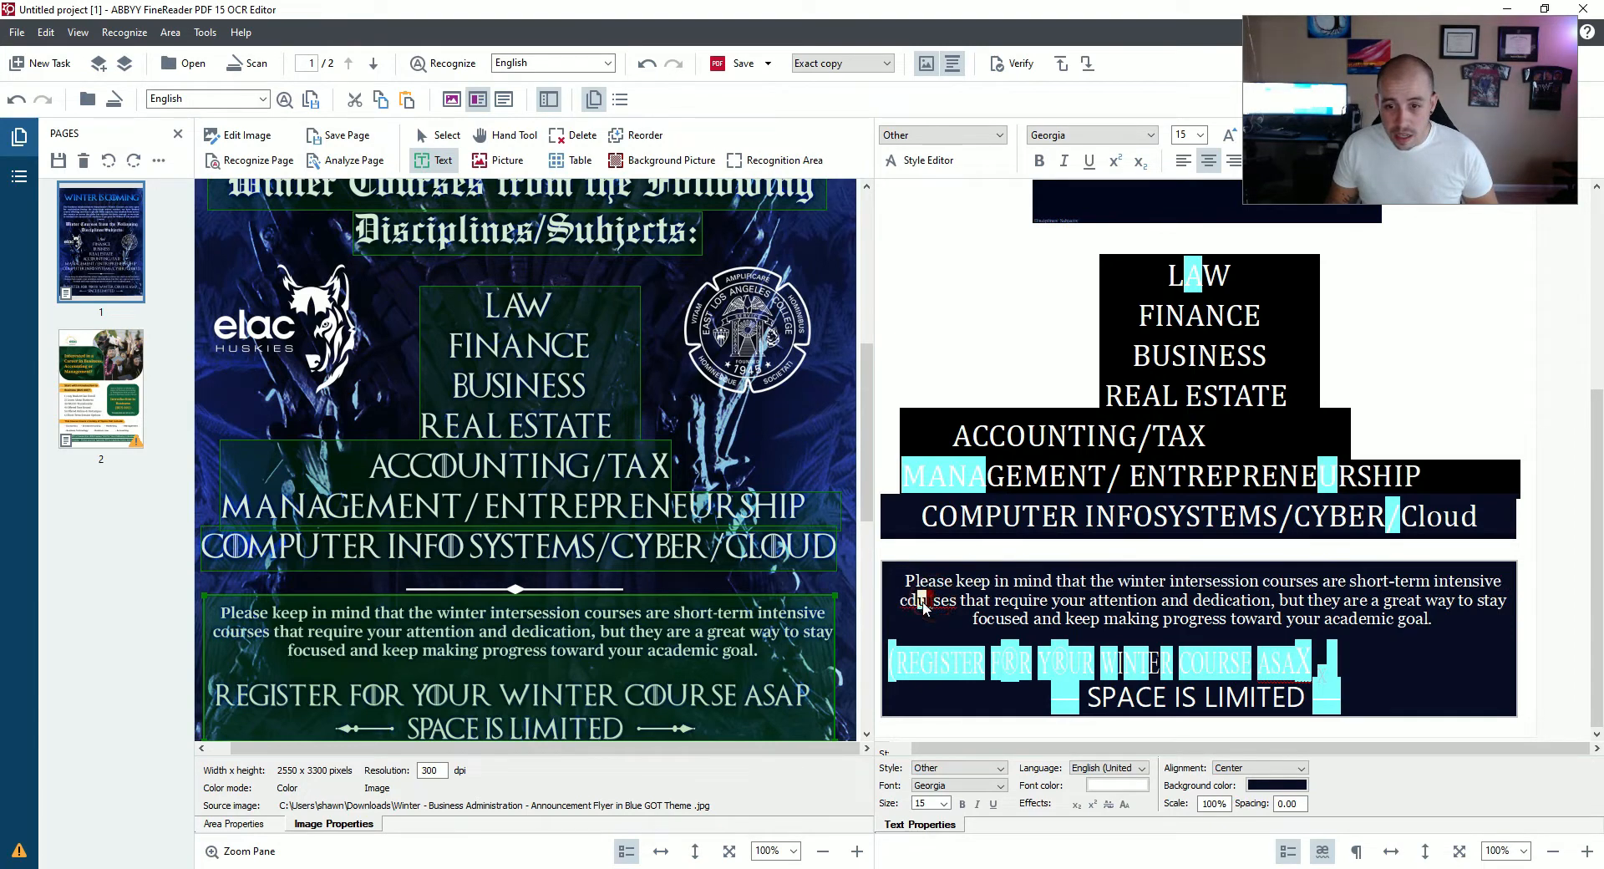
pyautogui.press('BackSpace')
pyautogui.press('BackSpace')
pyautogui.press('BackSpace')
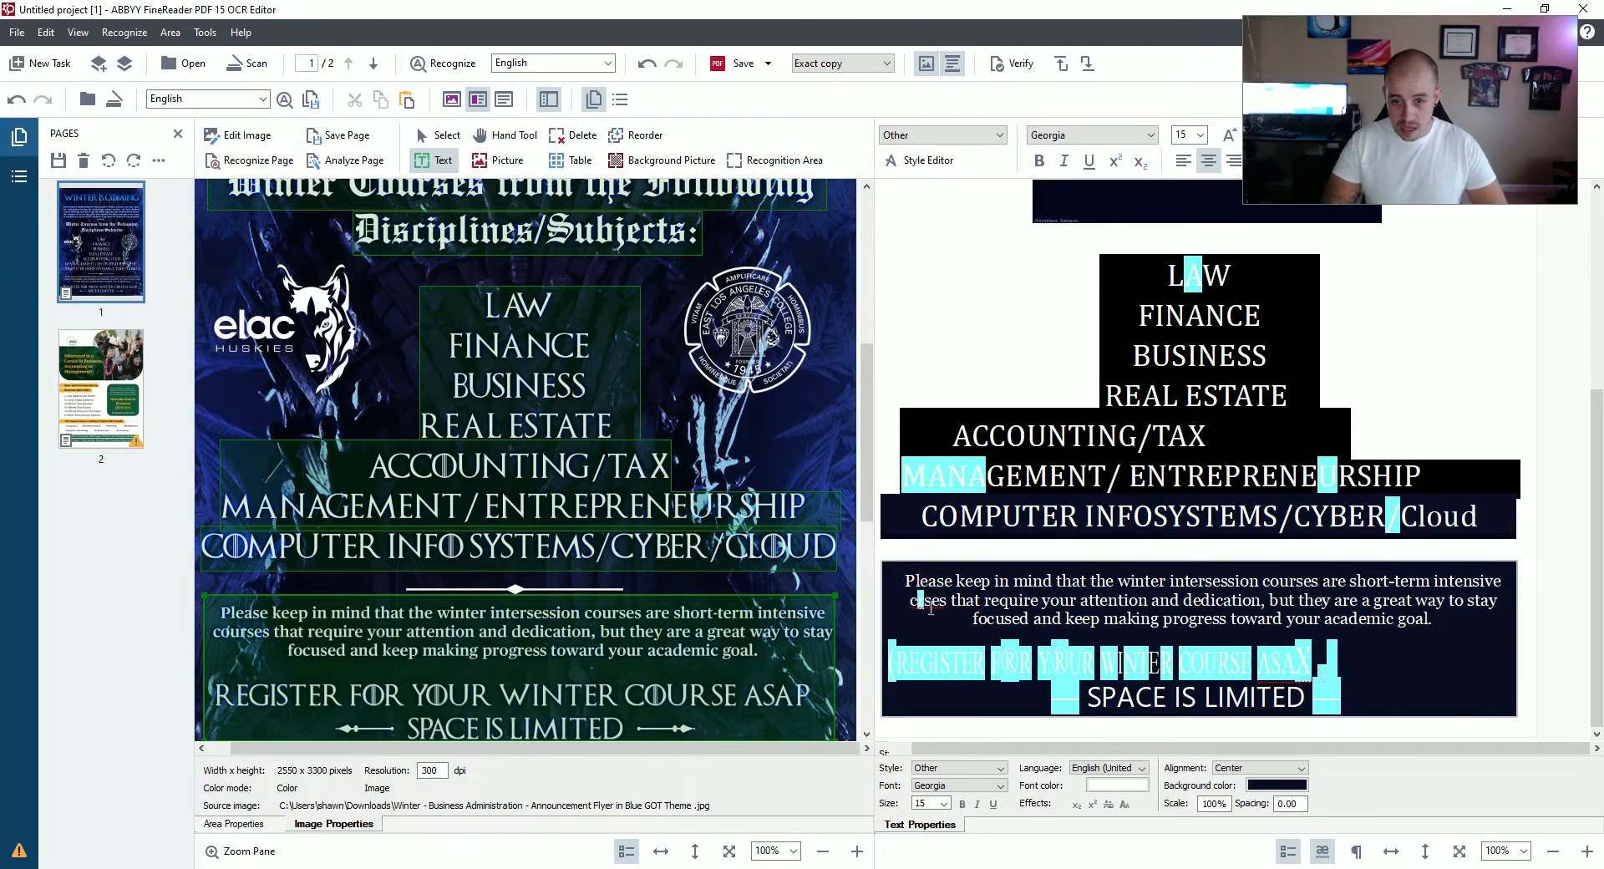
pyautogui.write('our')
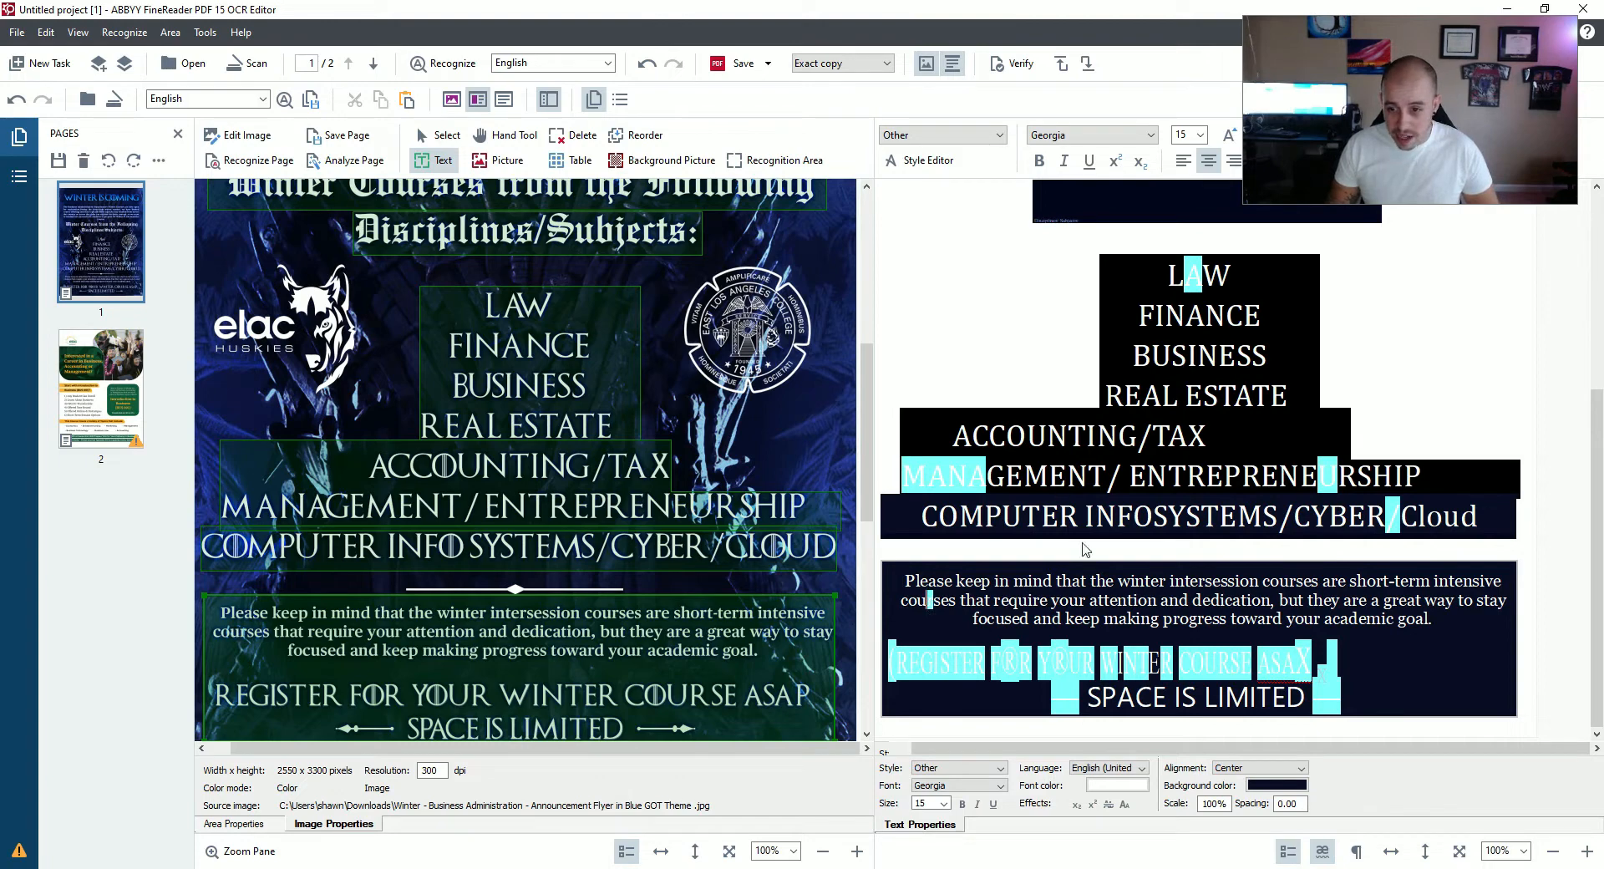
# Replace the garbled registration and space lines below the recognized paragraph with "Register for your winder course asap. Space is limited".
pyautogui.click(1078, 687)
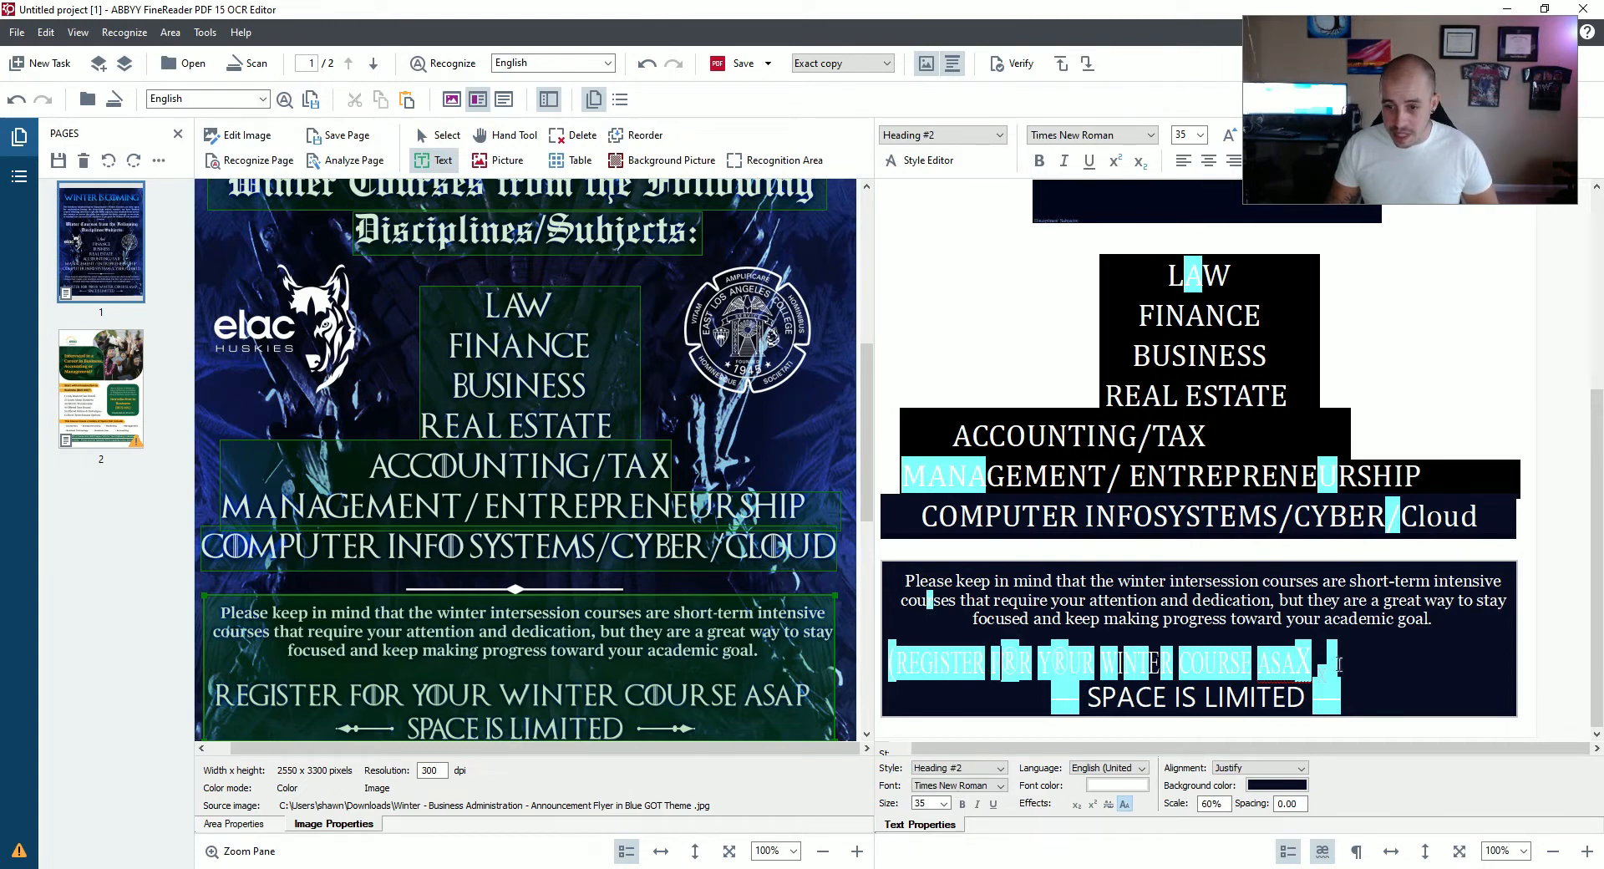
pyautogui.moveTo(1346, 704); pyautogui.dragTo(890, 667)
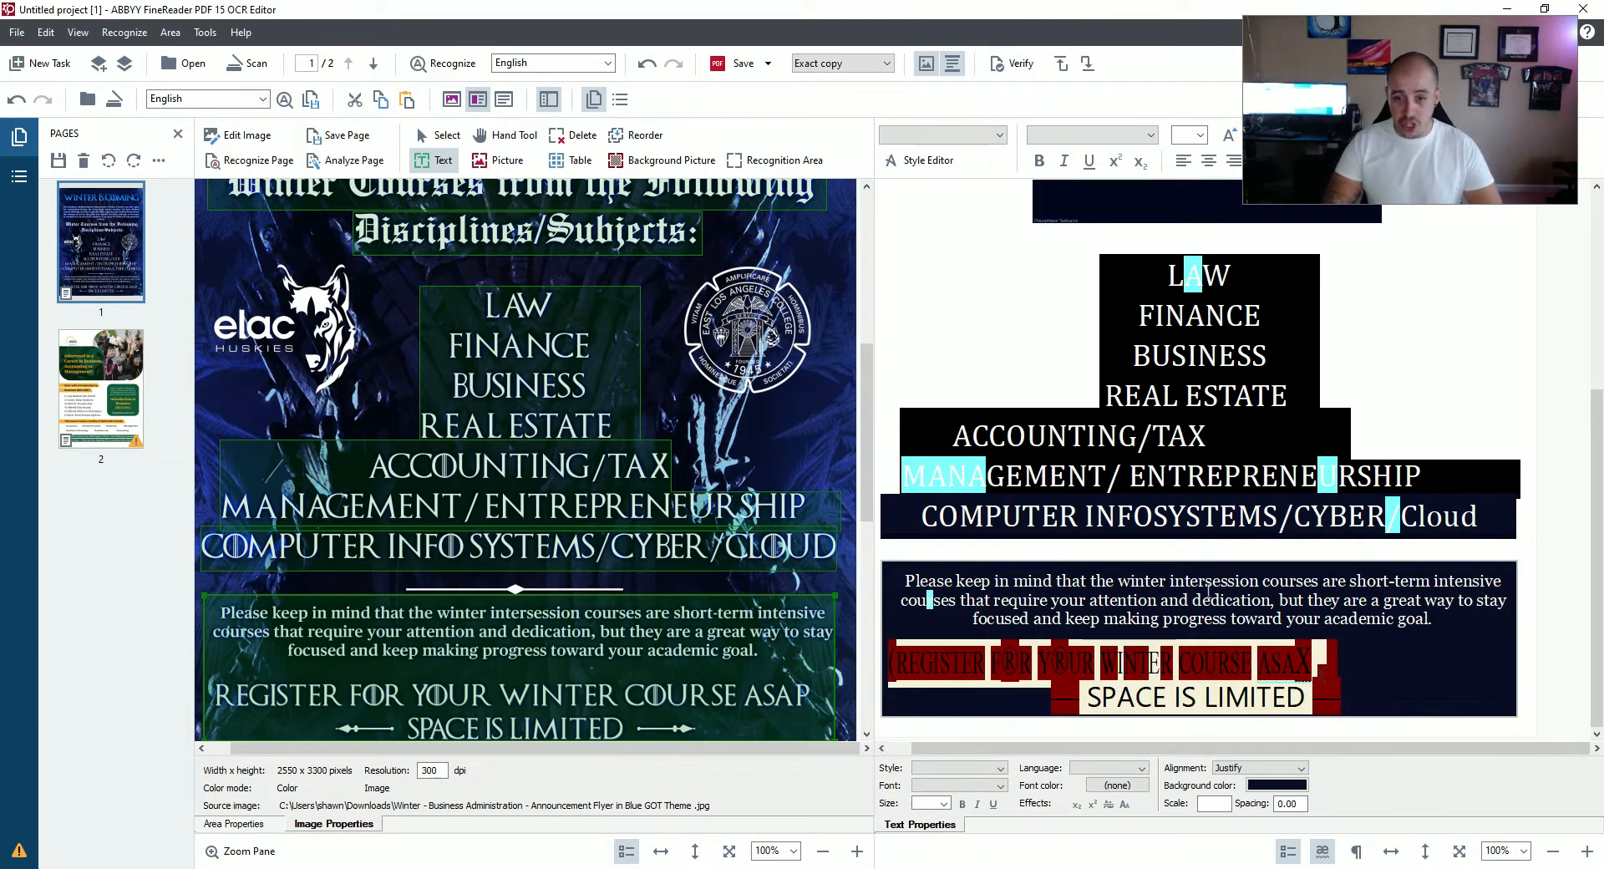
pyautogui.write('Register')
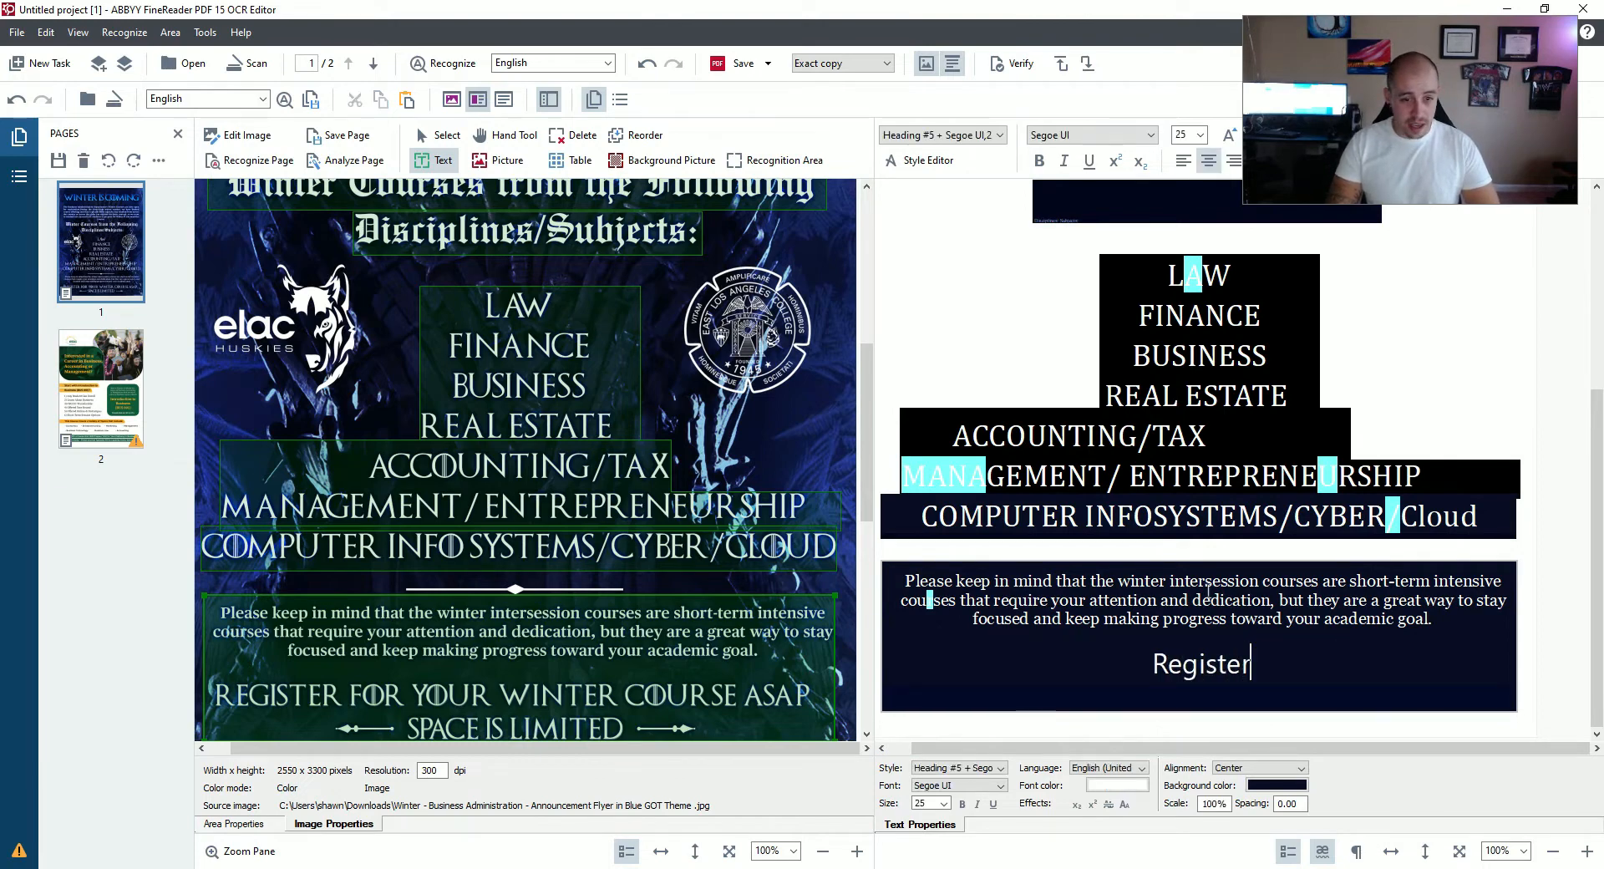
pyautogui.write(' for your winder c')
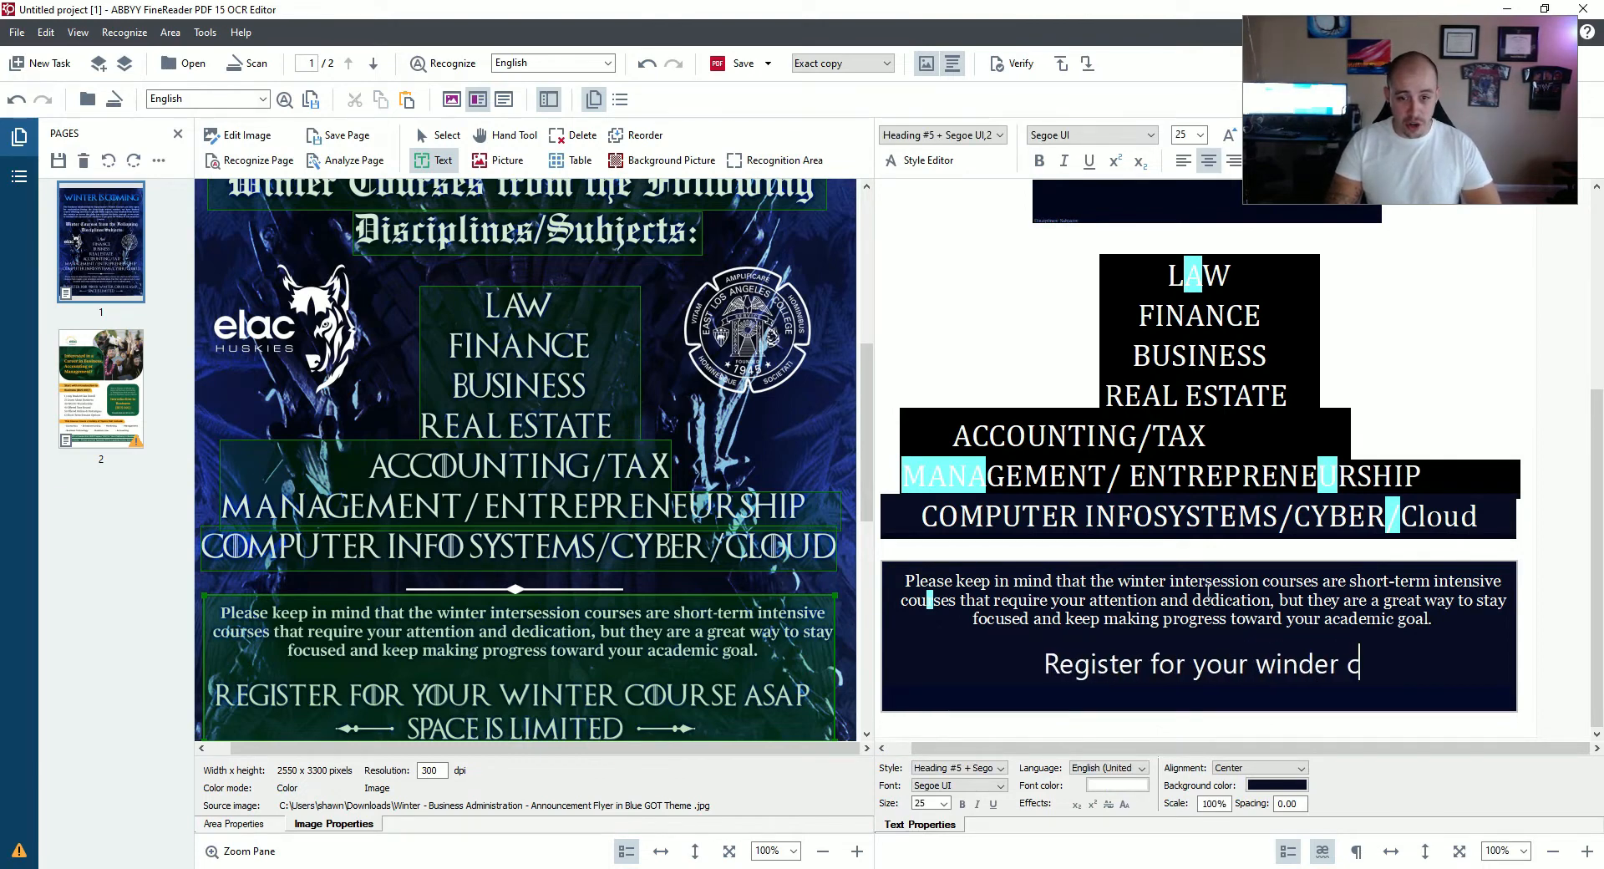
pyautogui.write('ourse asap')
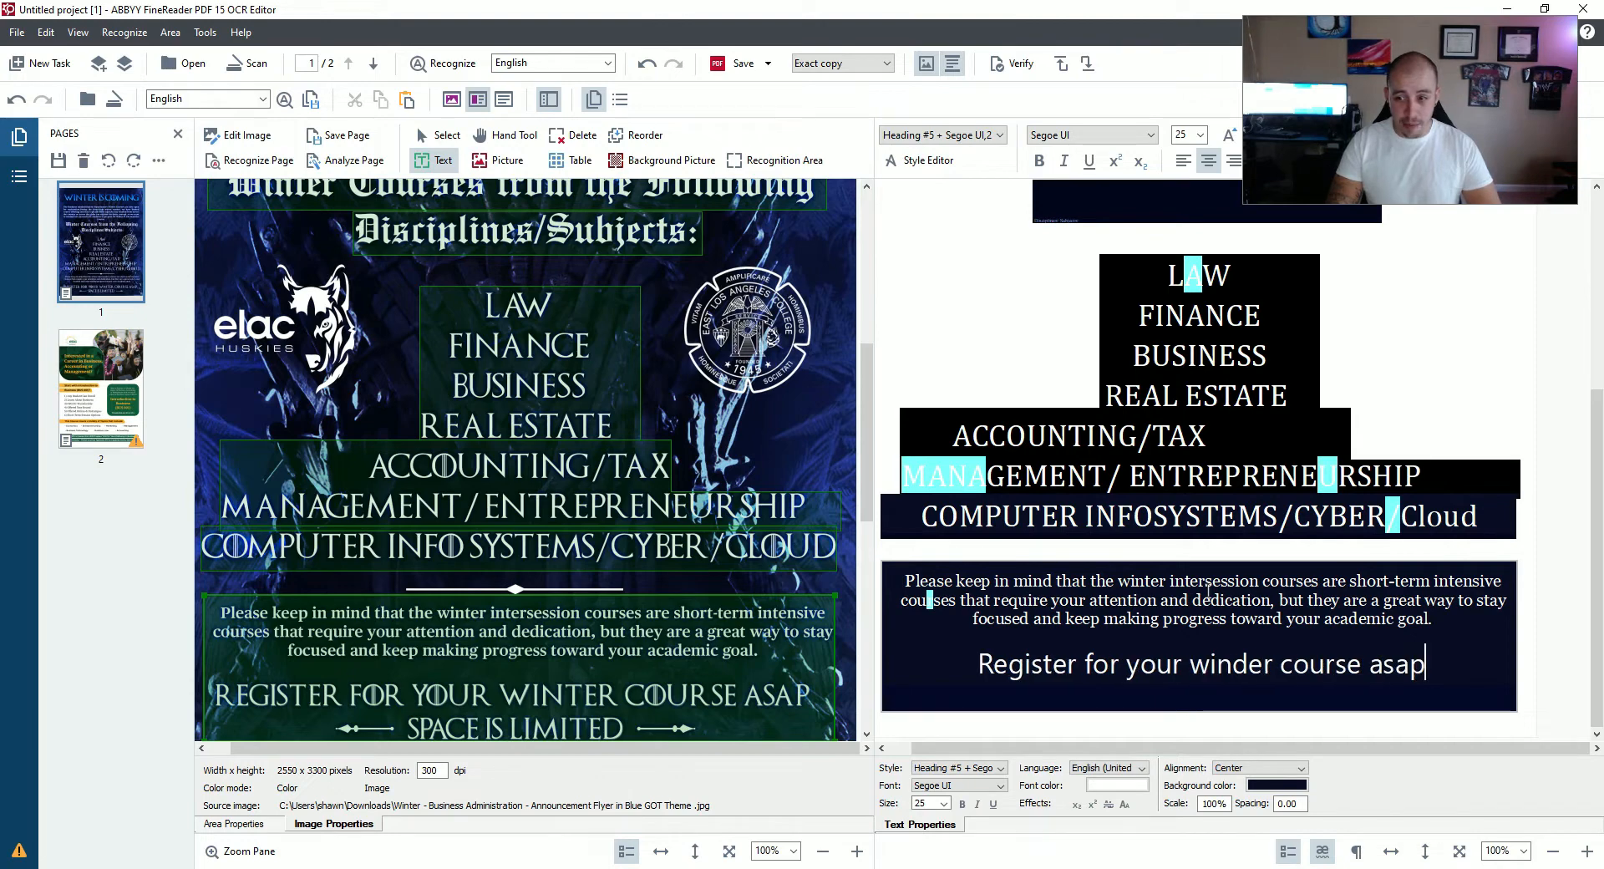
pyautogui.write('. Space is li')
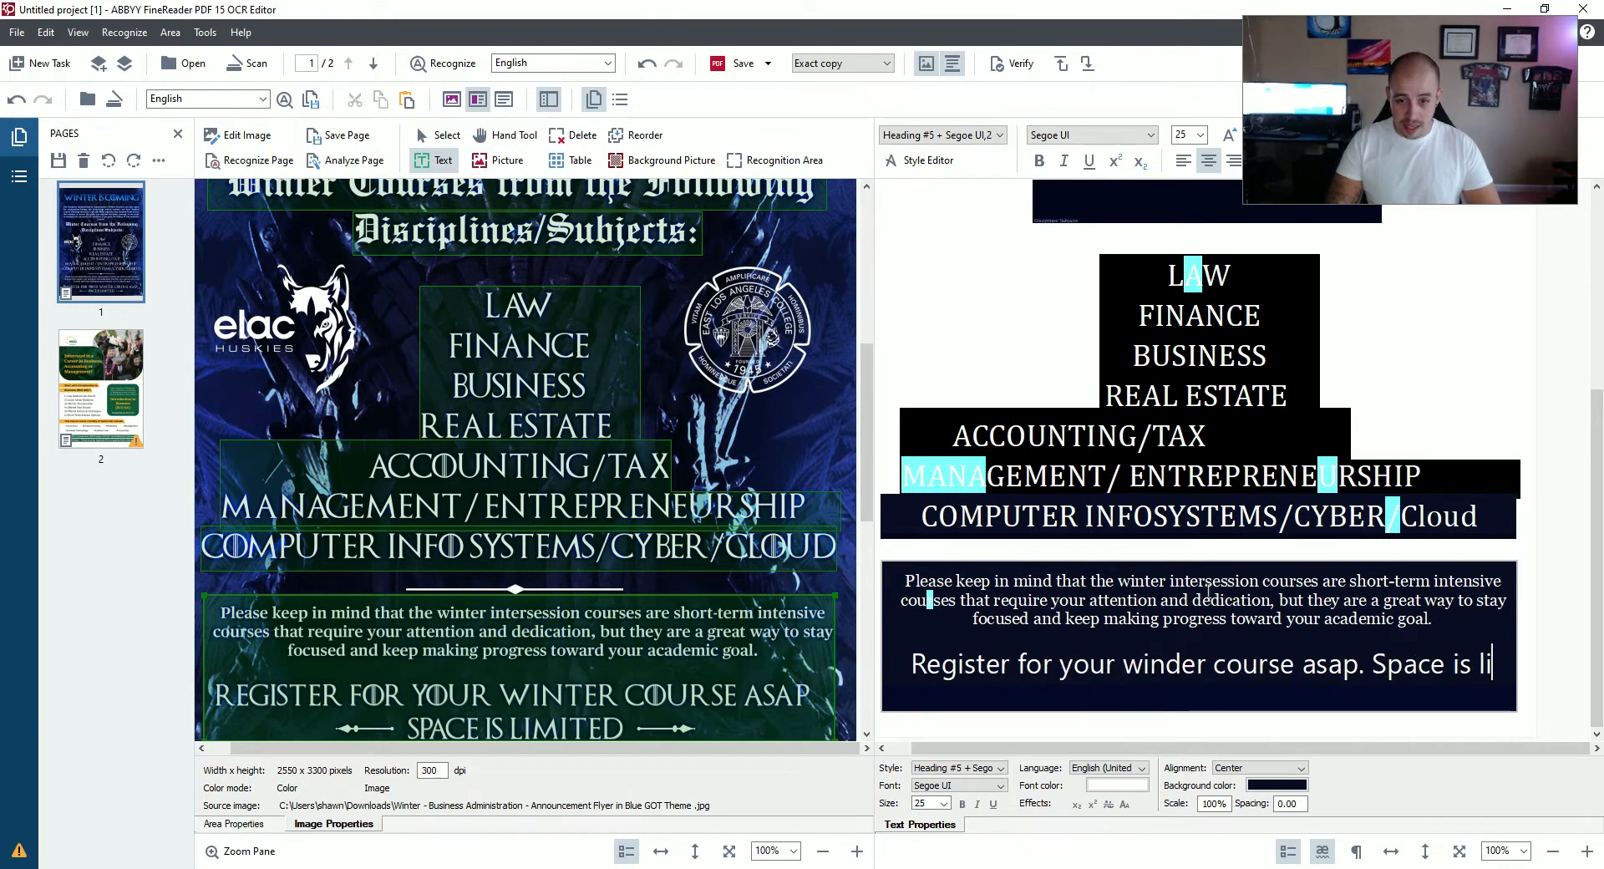
pyautogui.write('mited')
pyautogui.scroll(-3, 1474, 461)
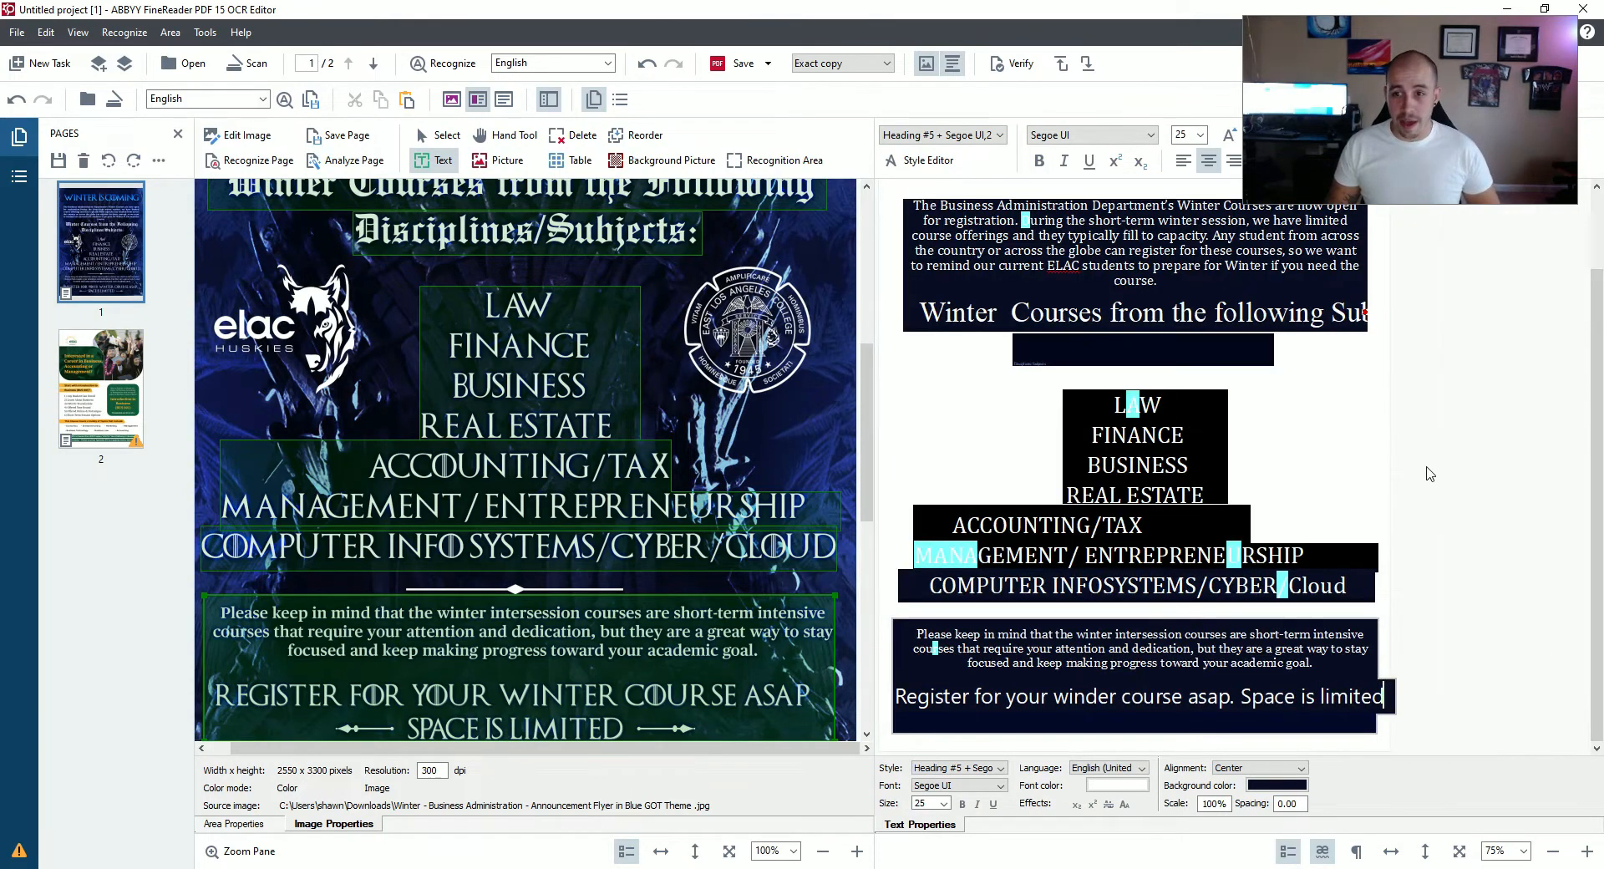
# Open page 2 and delete the picture area covering the graduates photo and green banner.
pyautogui.click(82, 361)
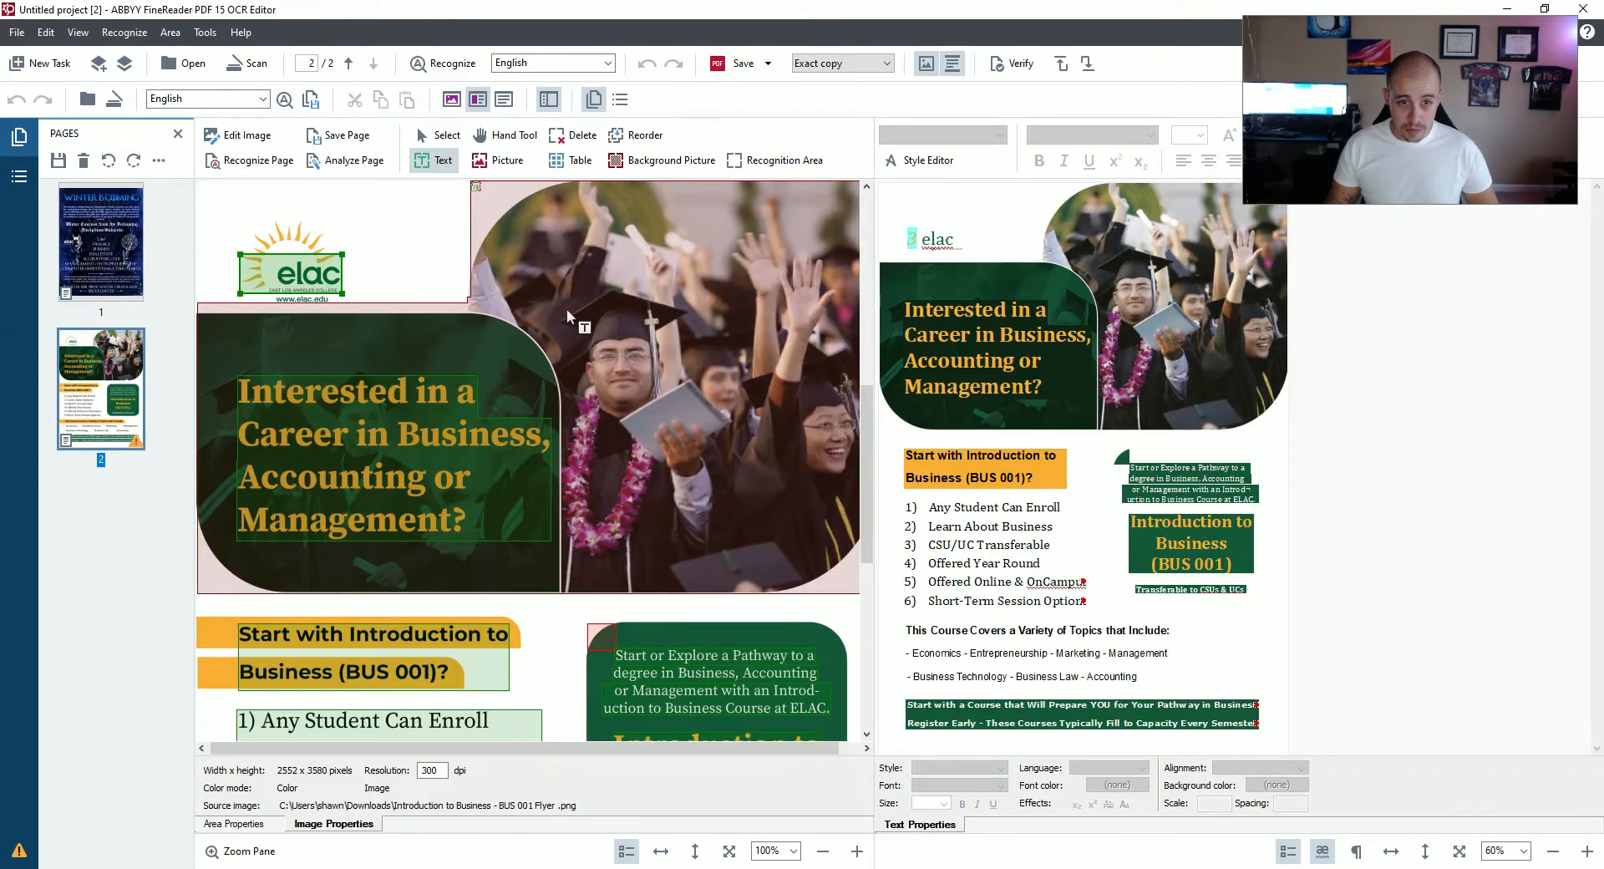
pyautogui.click(614, 274)
pyautogui.press('Delete')
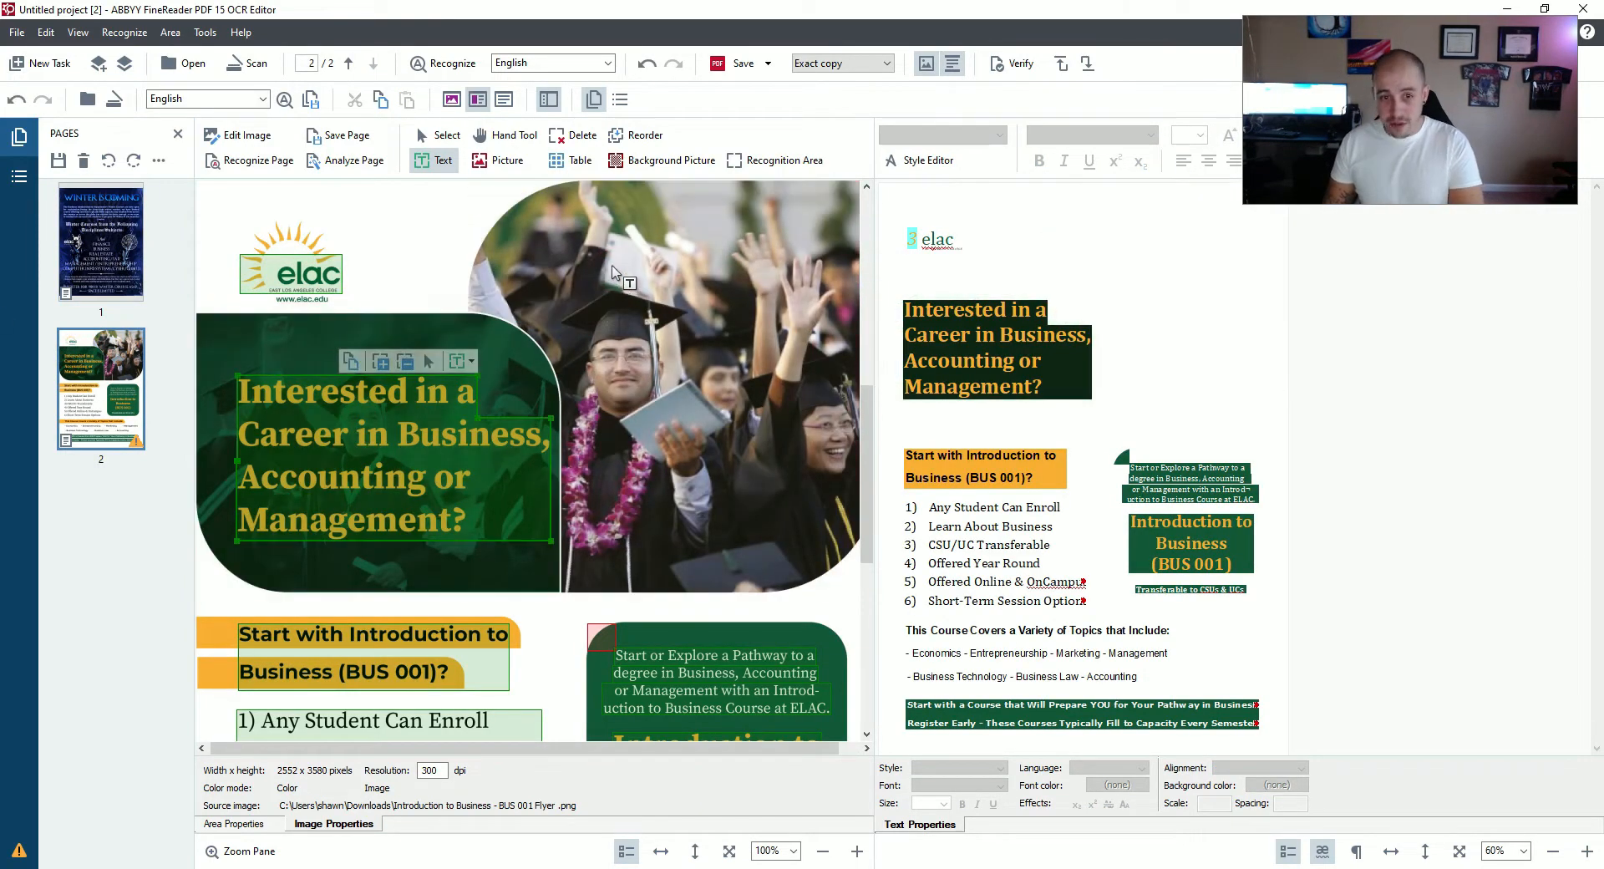
# Replace the text area on the elac logo with a picture area enclosing the whole logo and its web address.
pyautogui.click(324, 264)
pyautogui.press('Delete')
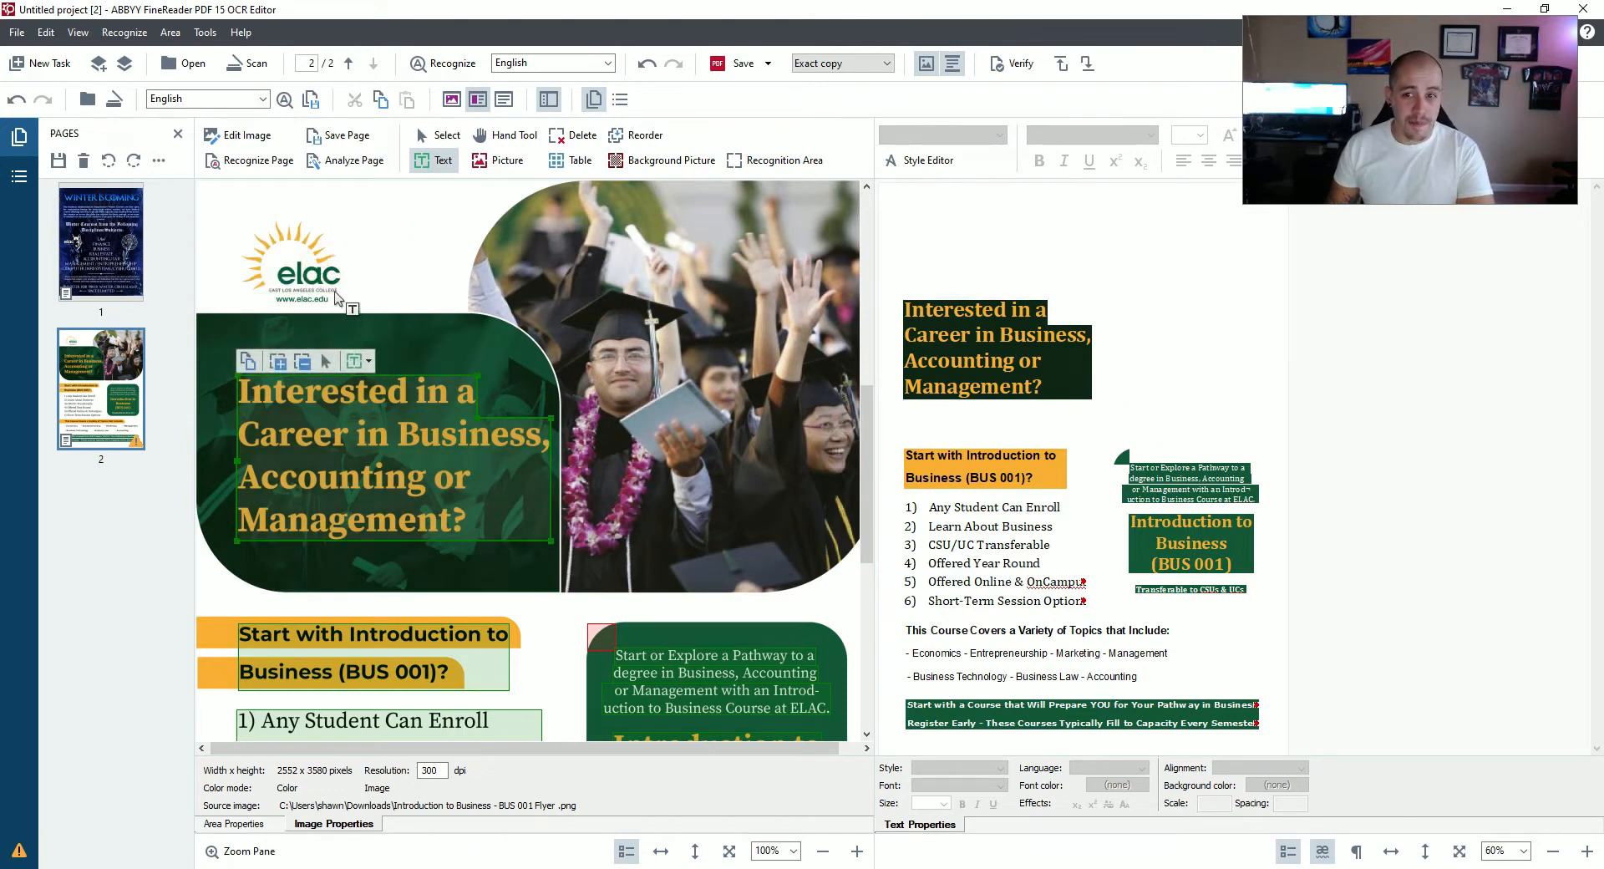
pyautogui.click(501, 159)
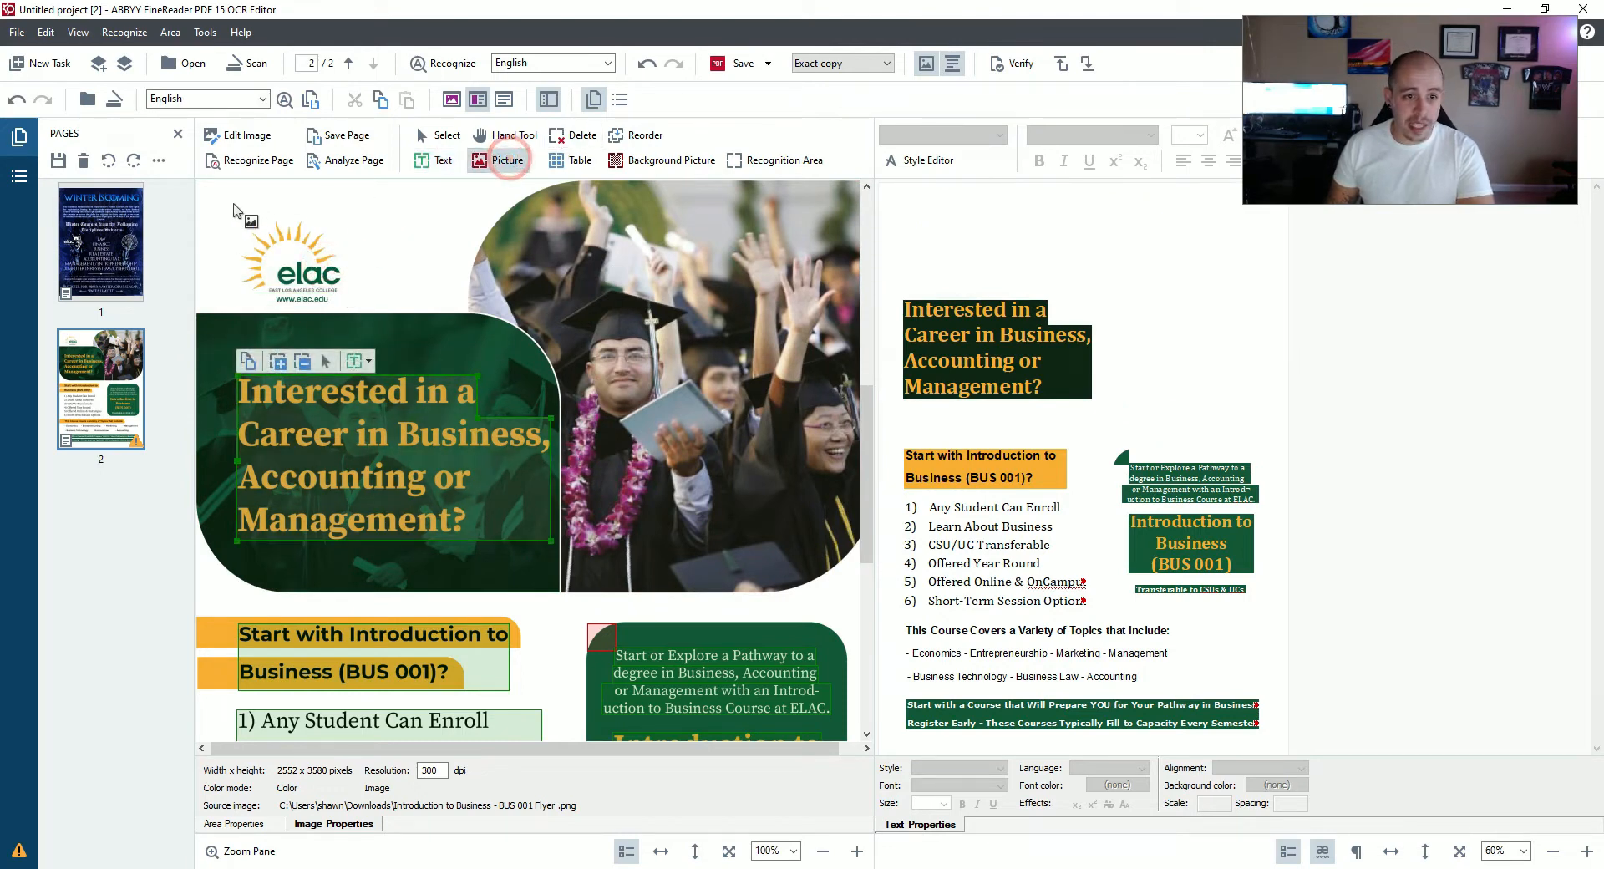
pyautogui.moveTo(229, 202); pyautogui.dragTo(365, 313)
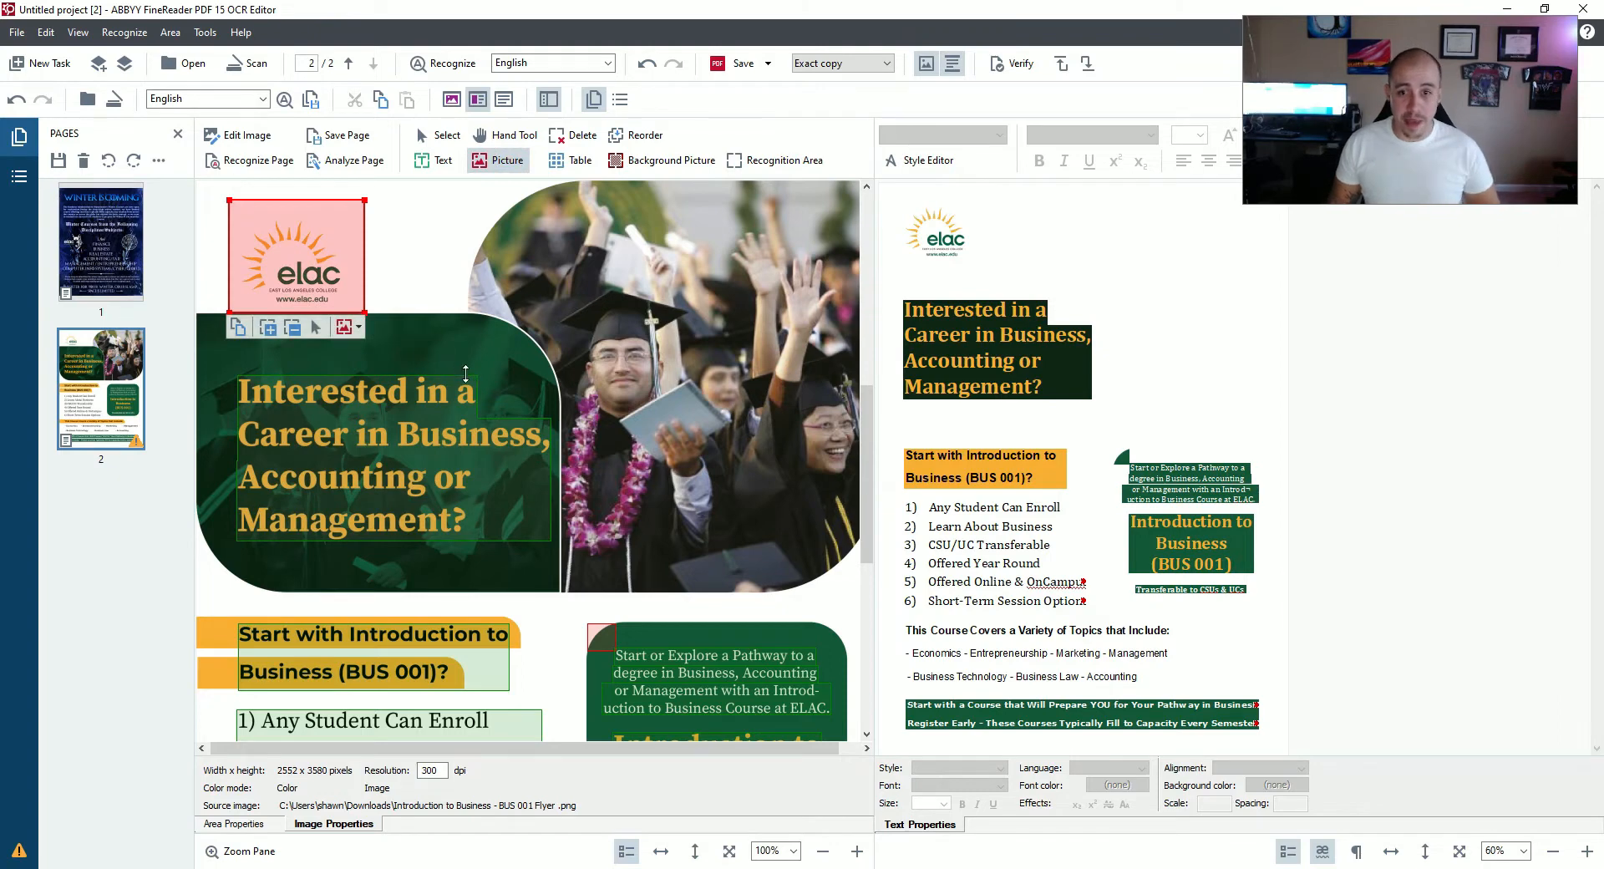
# Delete the small picture area at the corner of the green course box and recognize page 2 again.
pyautogui.scroll(-3, 451, 344)
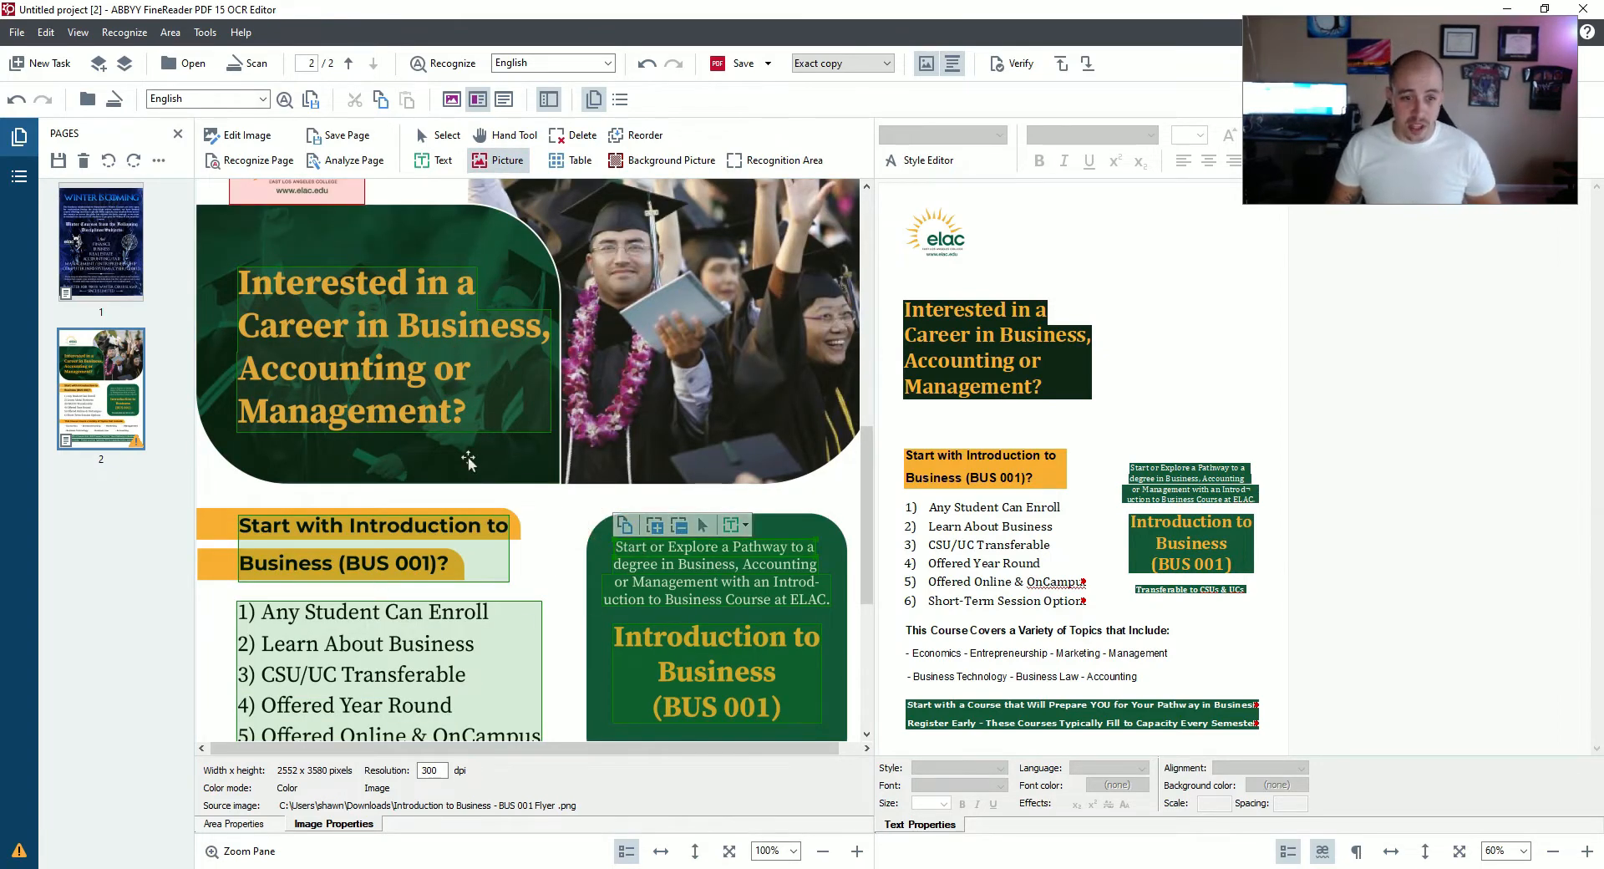
pyautogui.scroll(-1, 736, 458)
pyautogui.moveTo(873, 345); pyautogui.dragTo(1089, 354)
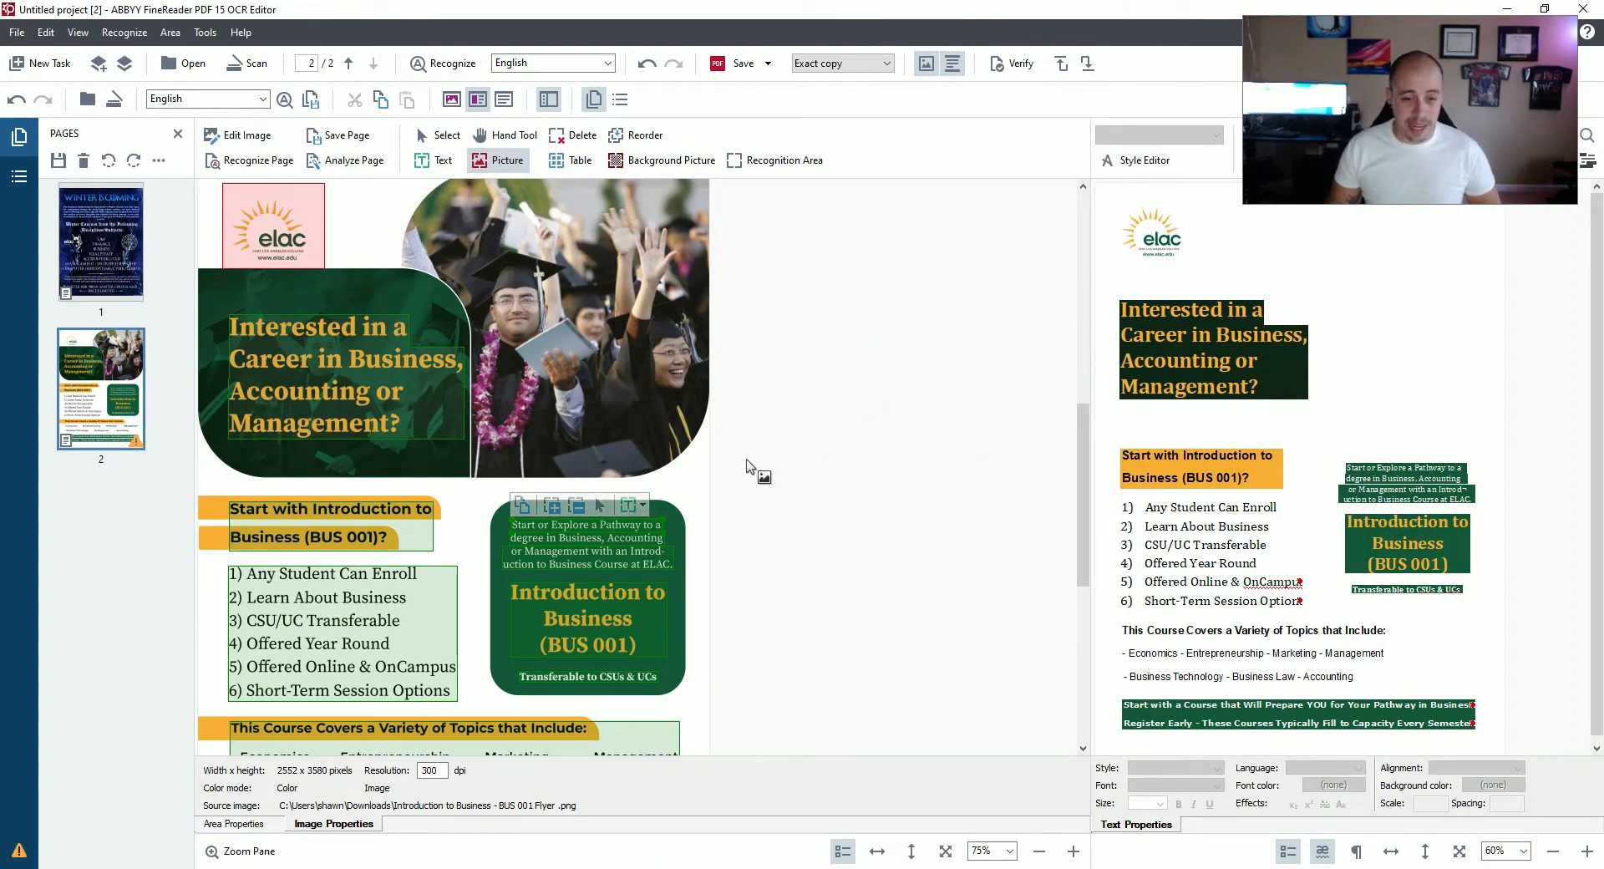
pyautogui.scroll(-3, 740, 469)
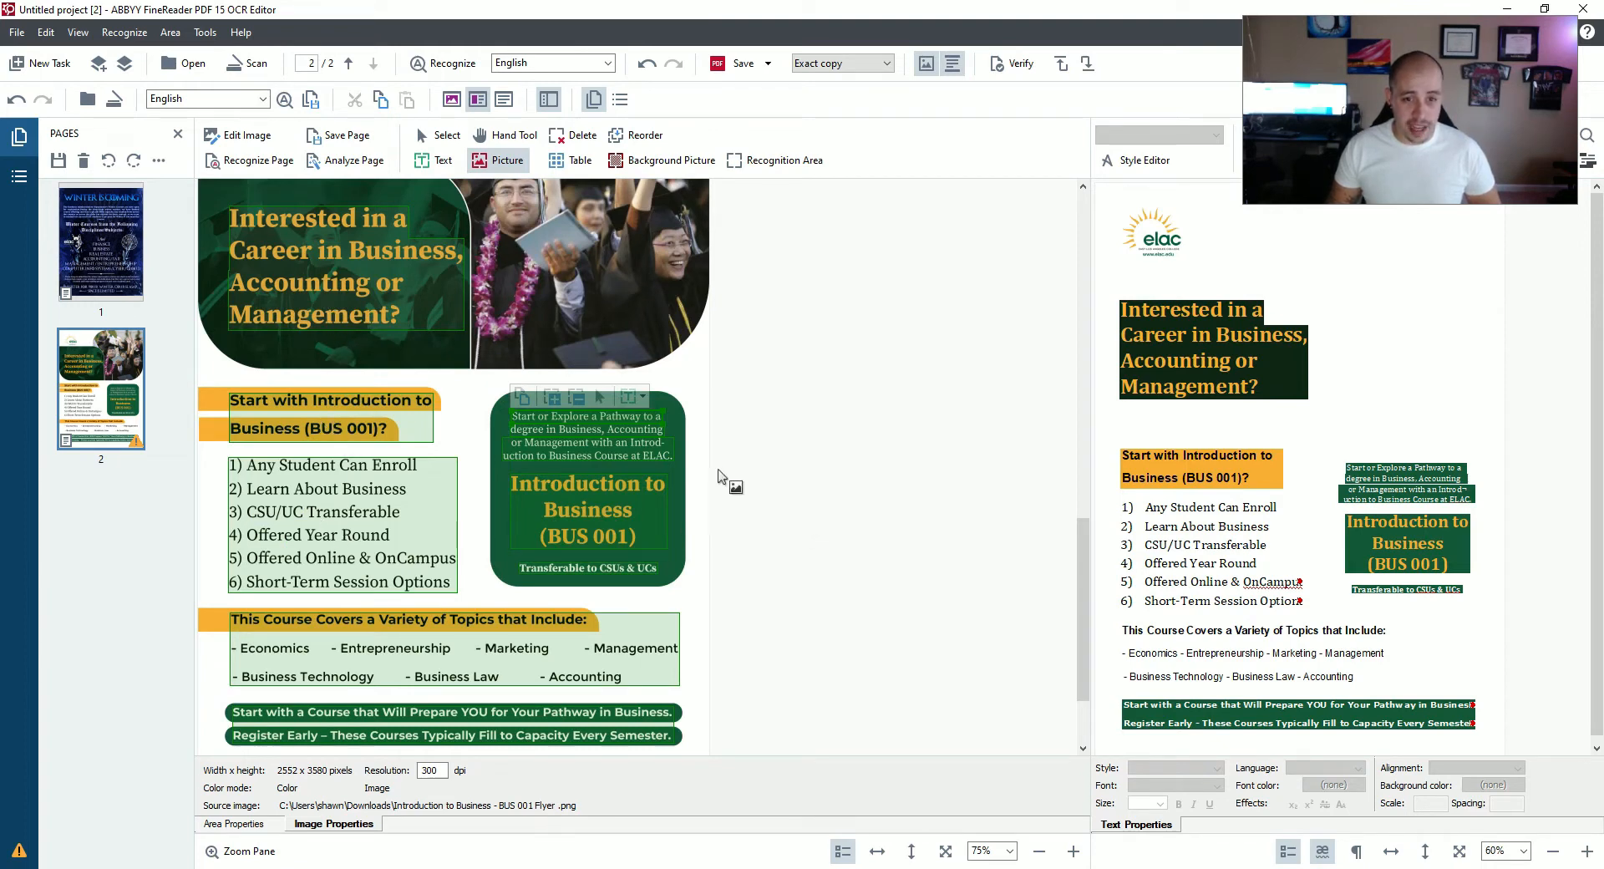
pyautogui.scroll(-1, 489, 725)
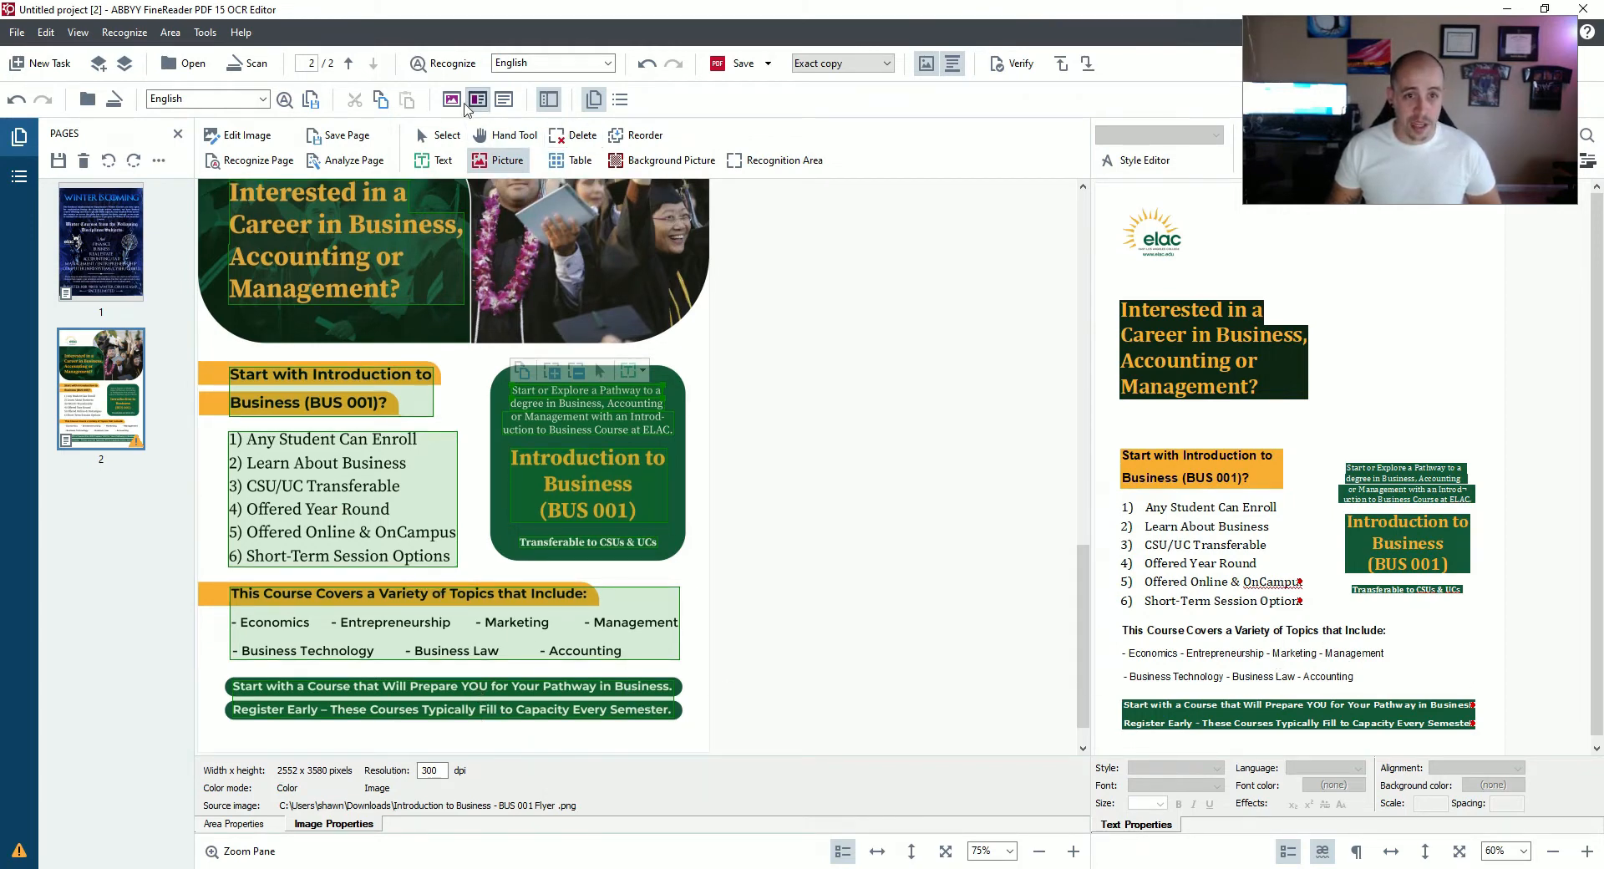
pyautogui.click(253, 160)
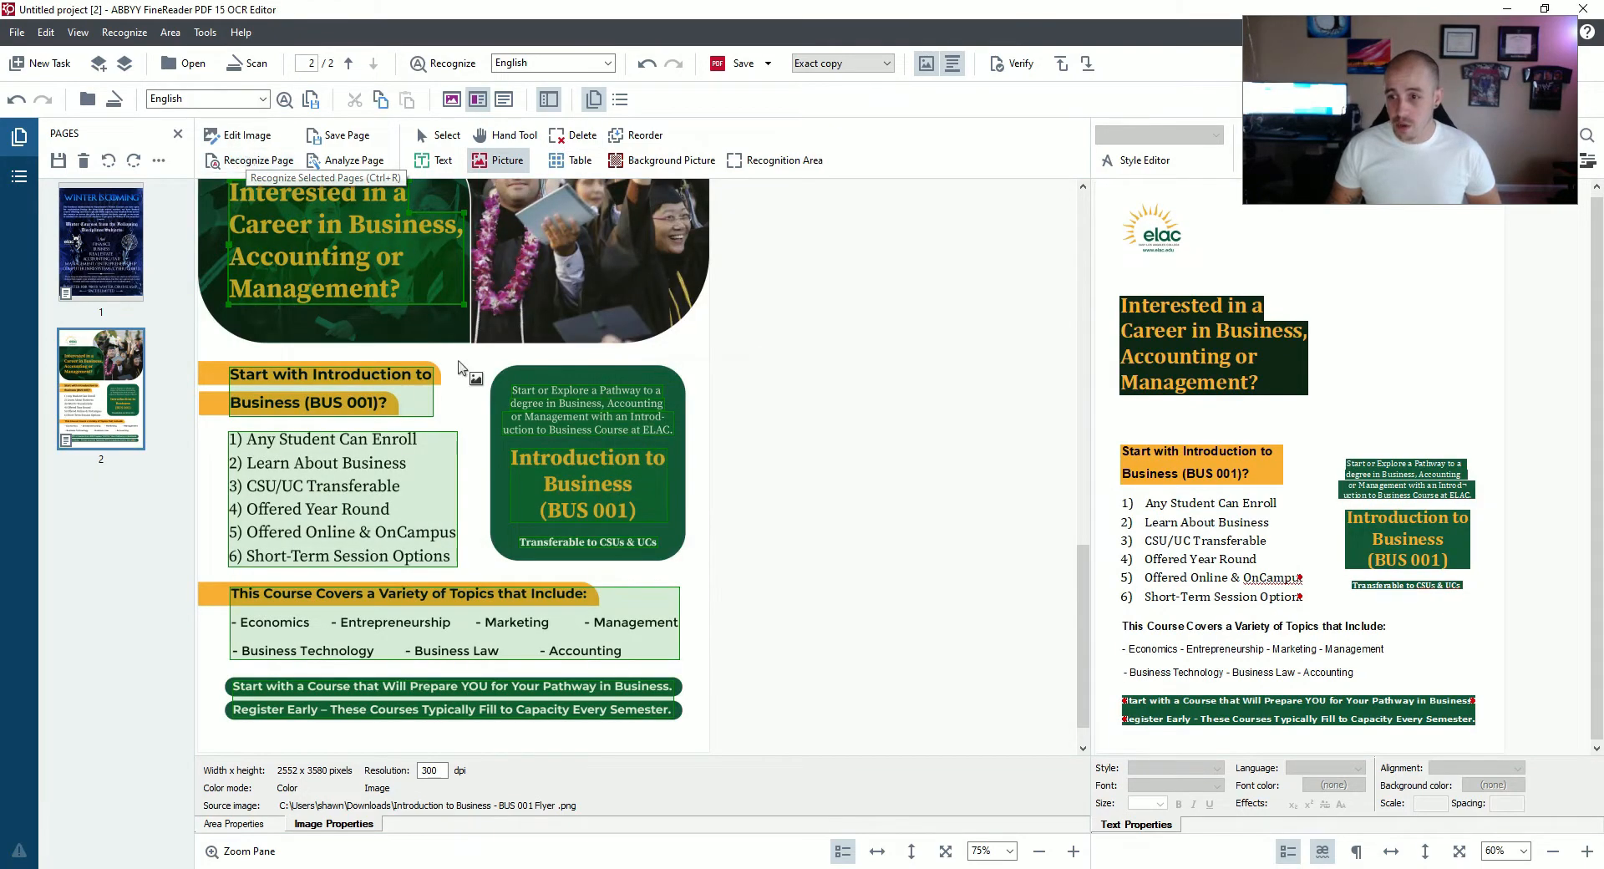
# Reorder the recognition areas so the elac logo picture is number 1 in the reading order.
pyautogui.scroll(3, 602, 439)
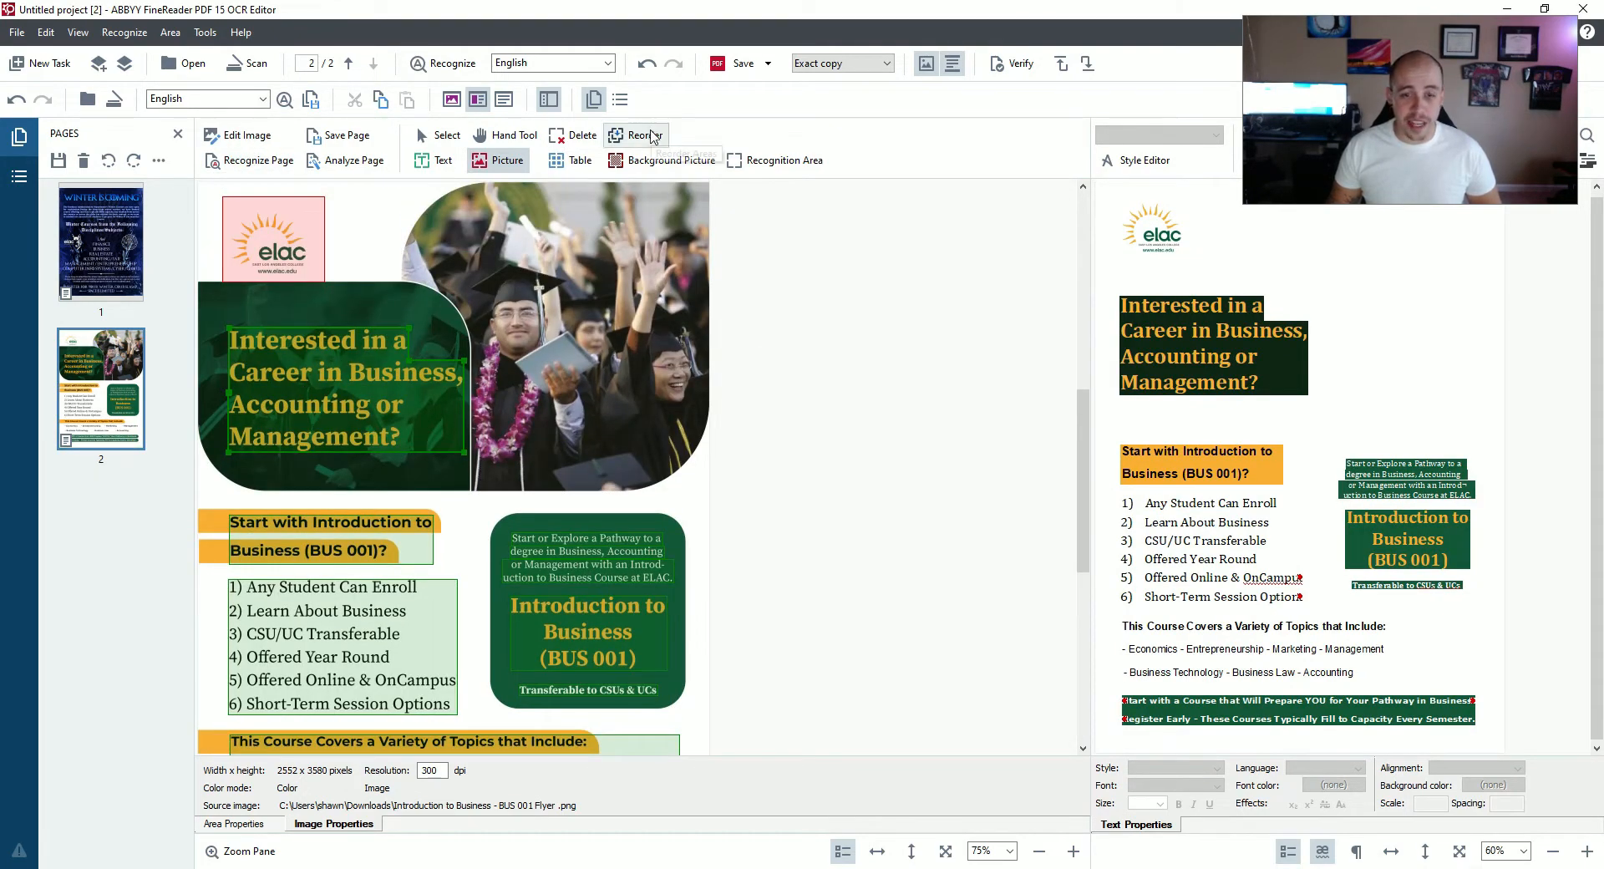
pyautogui.click(652, 135)
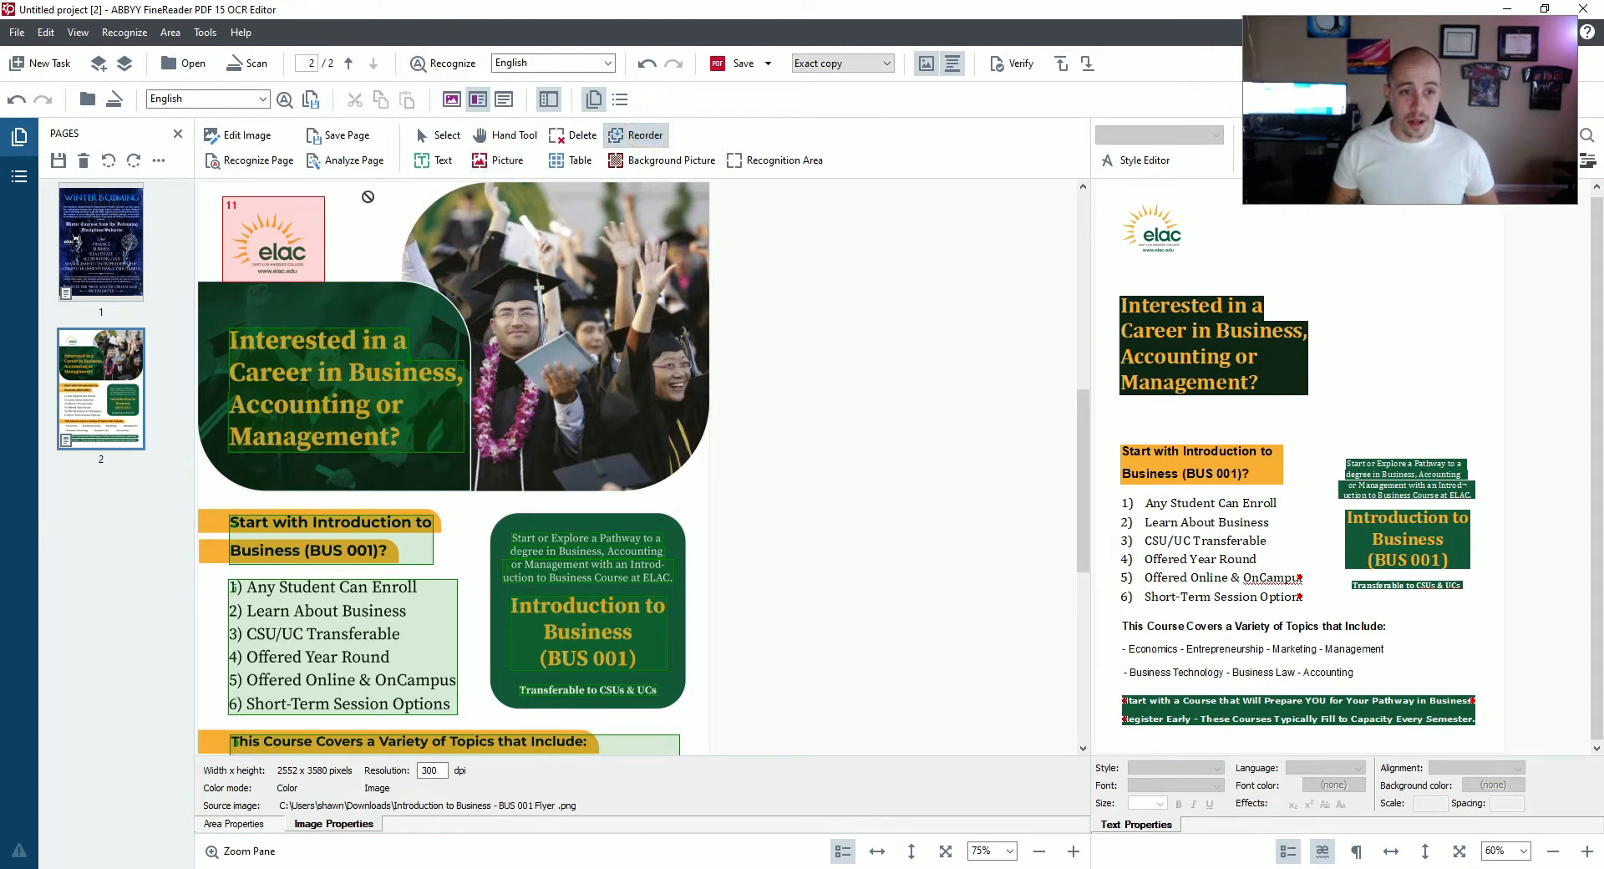
pyautogui.click(273, 238)
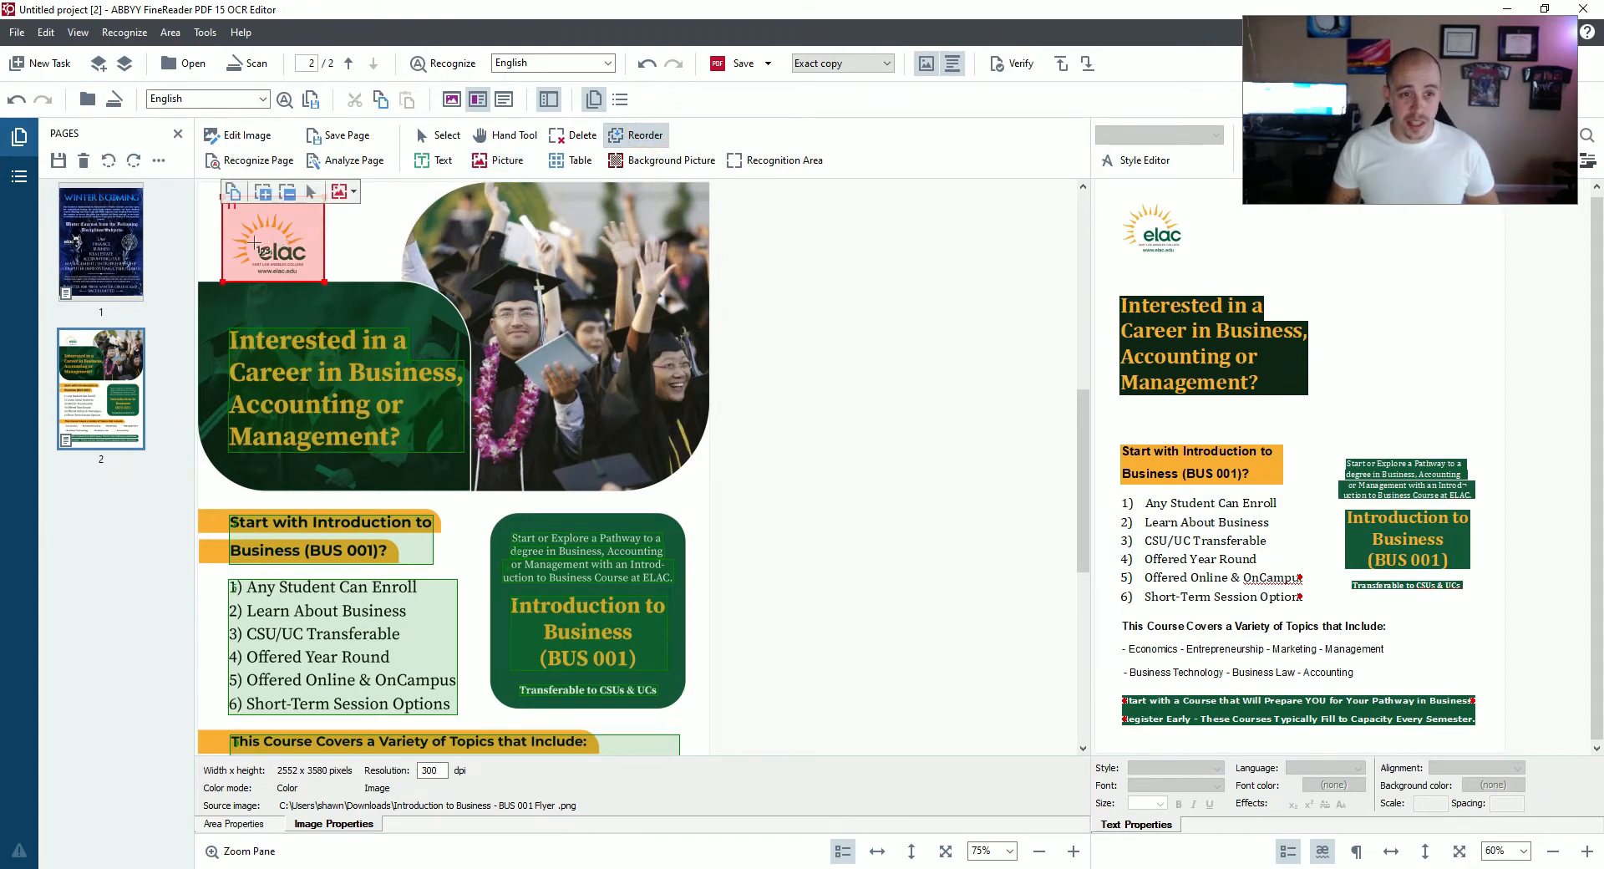
pyautogui.click(236, 222)
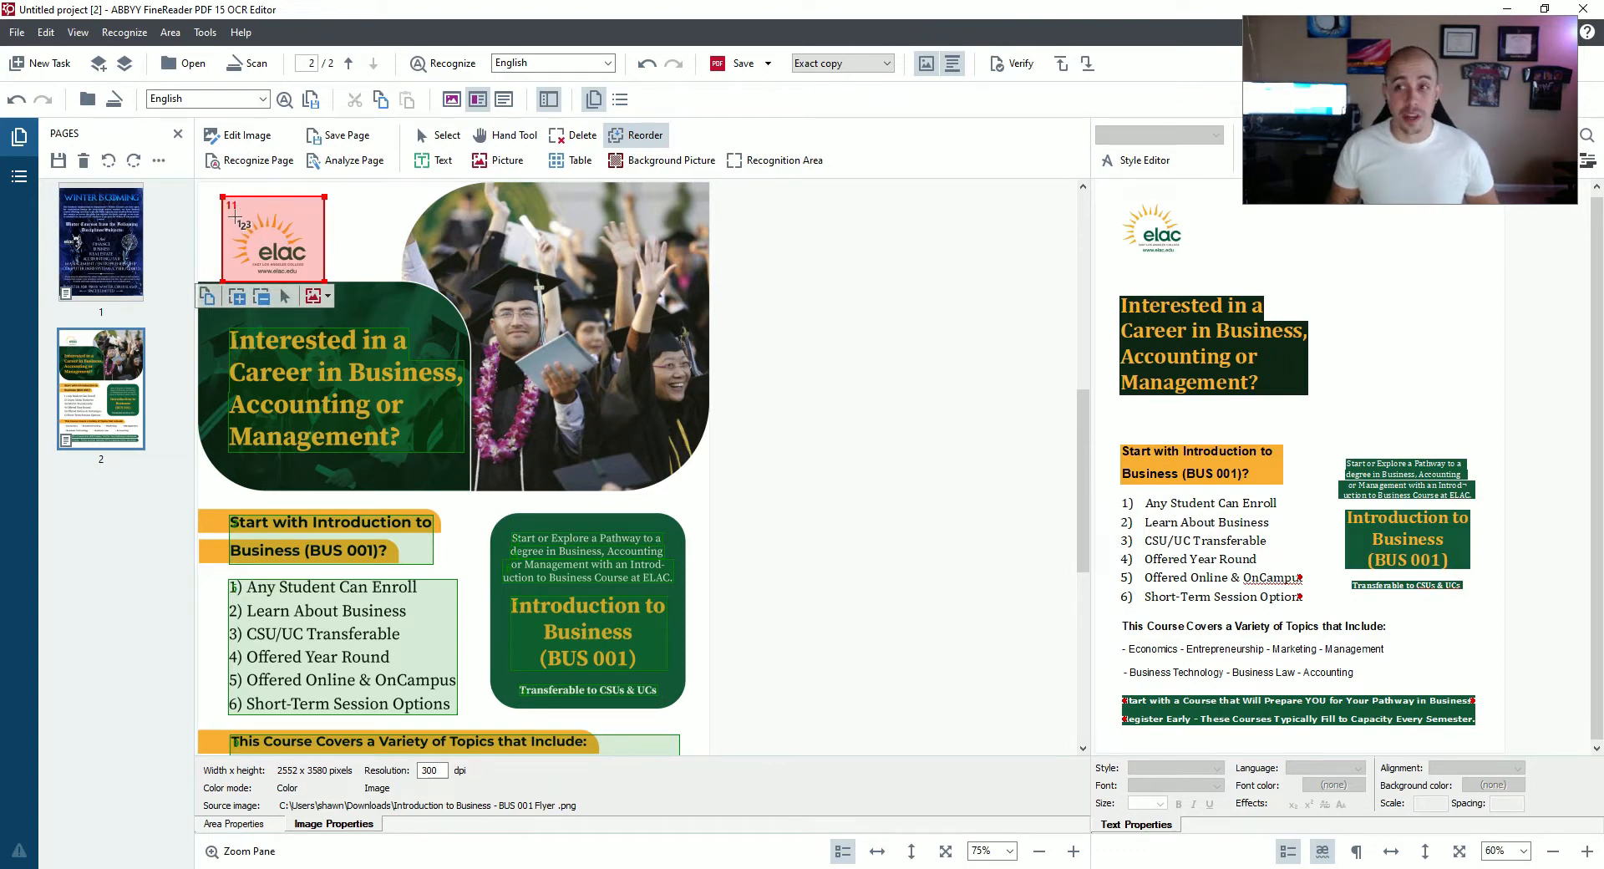
pyautogui.click(236, 217)
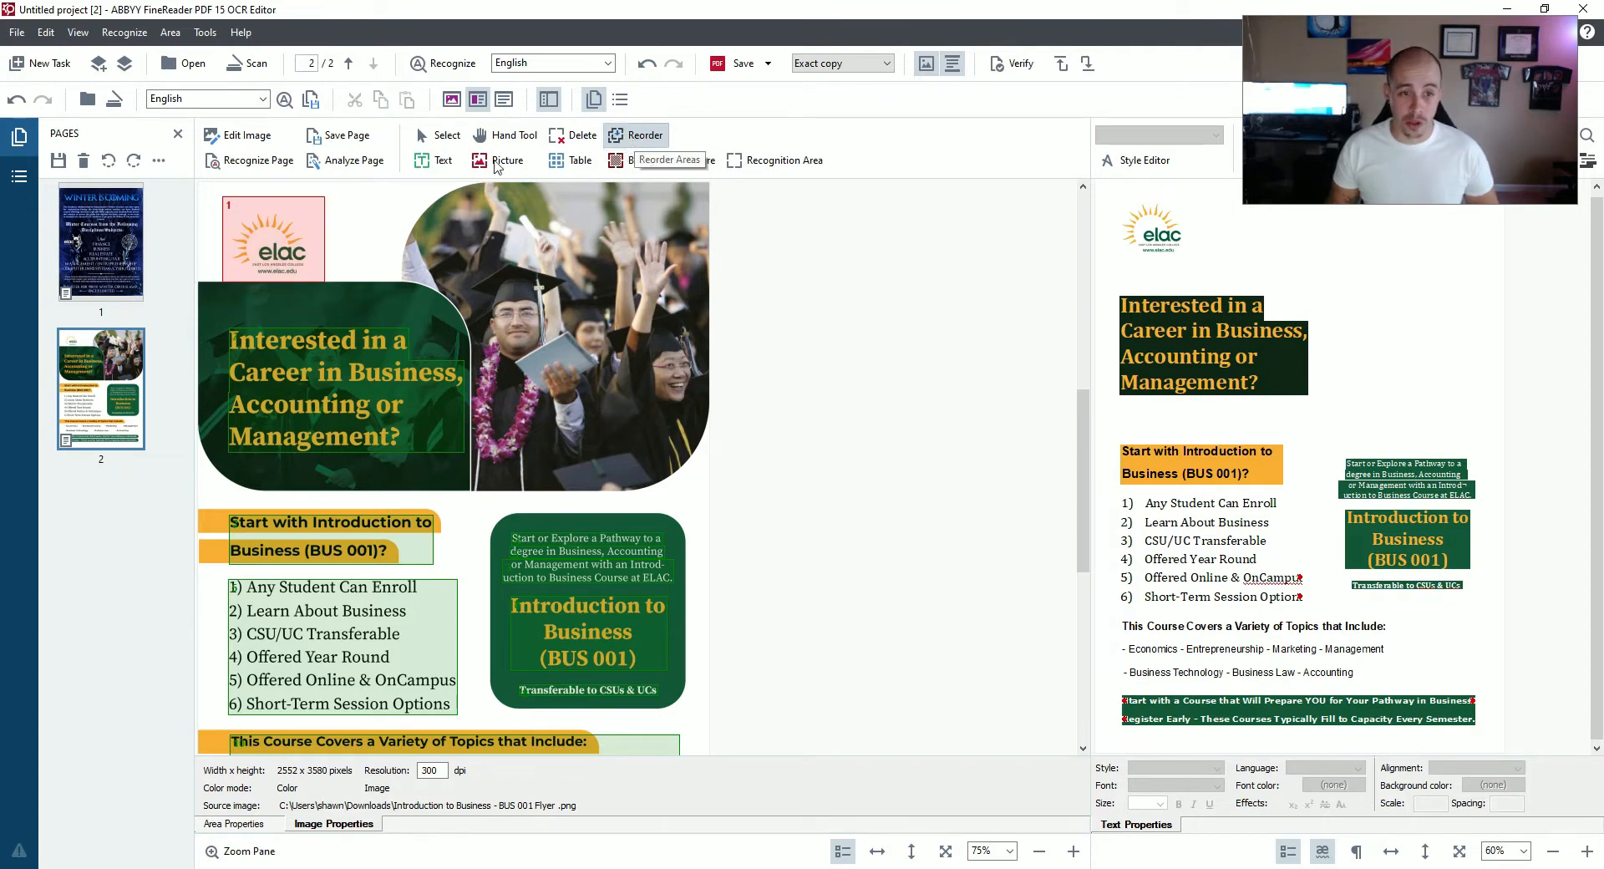
# Review the reading order of the remaining areas on page 2 and examine its recognized list and course topics text.
pyautogui.click(637, 138)
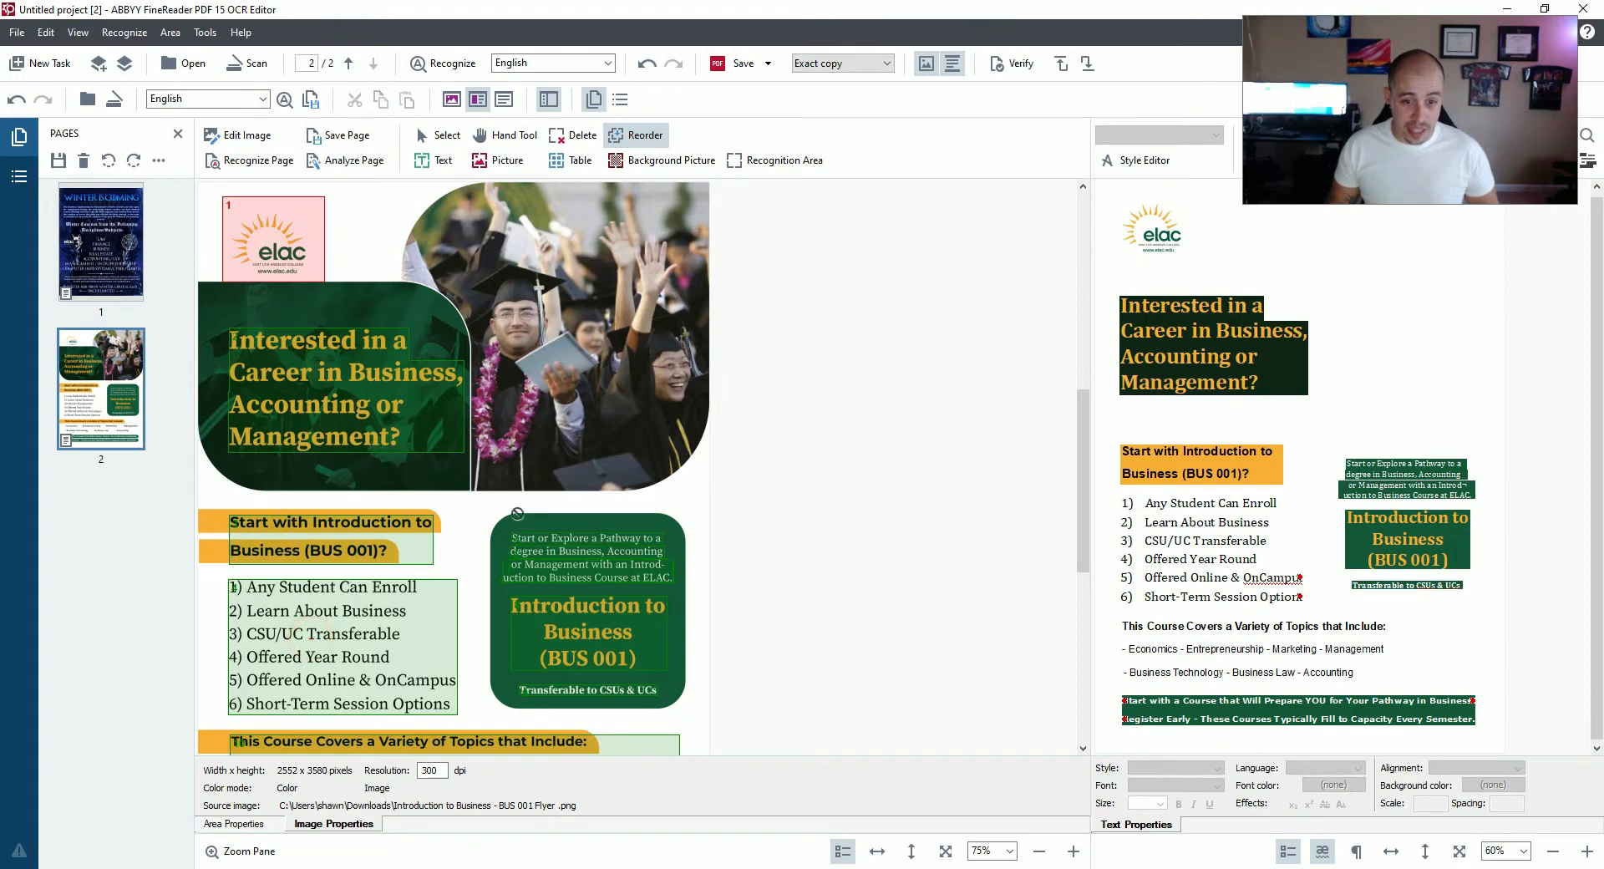
pyautogui.scroll(-1, 555, 612)
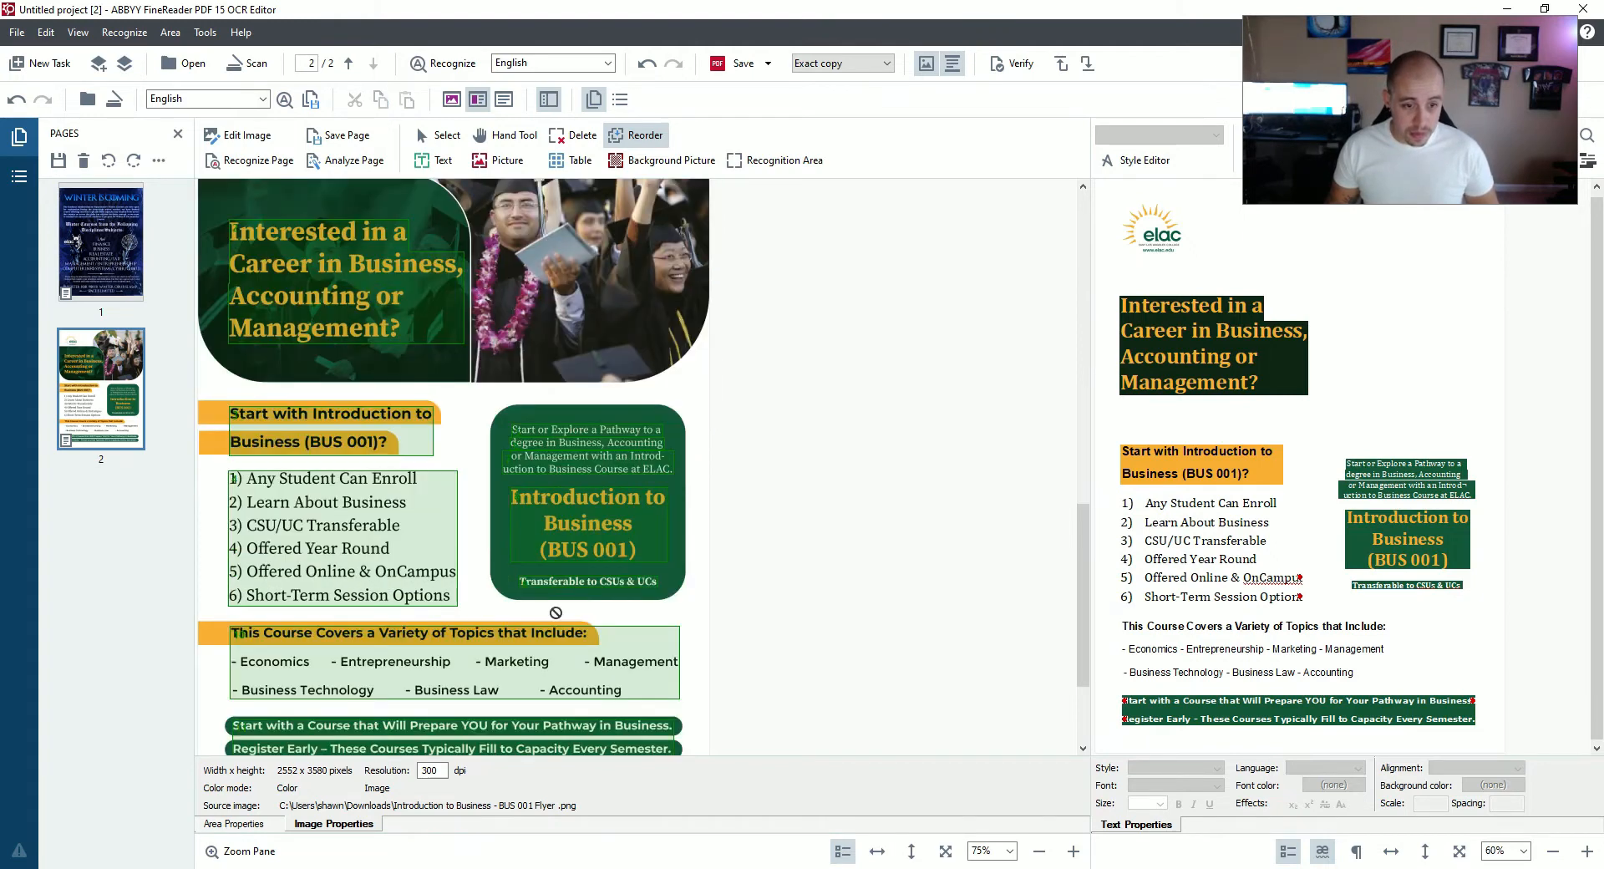
pyautogui.scroll(1, 555, 613)
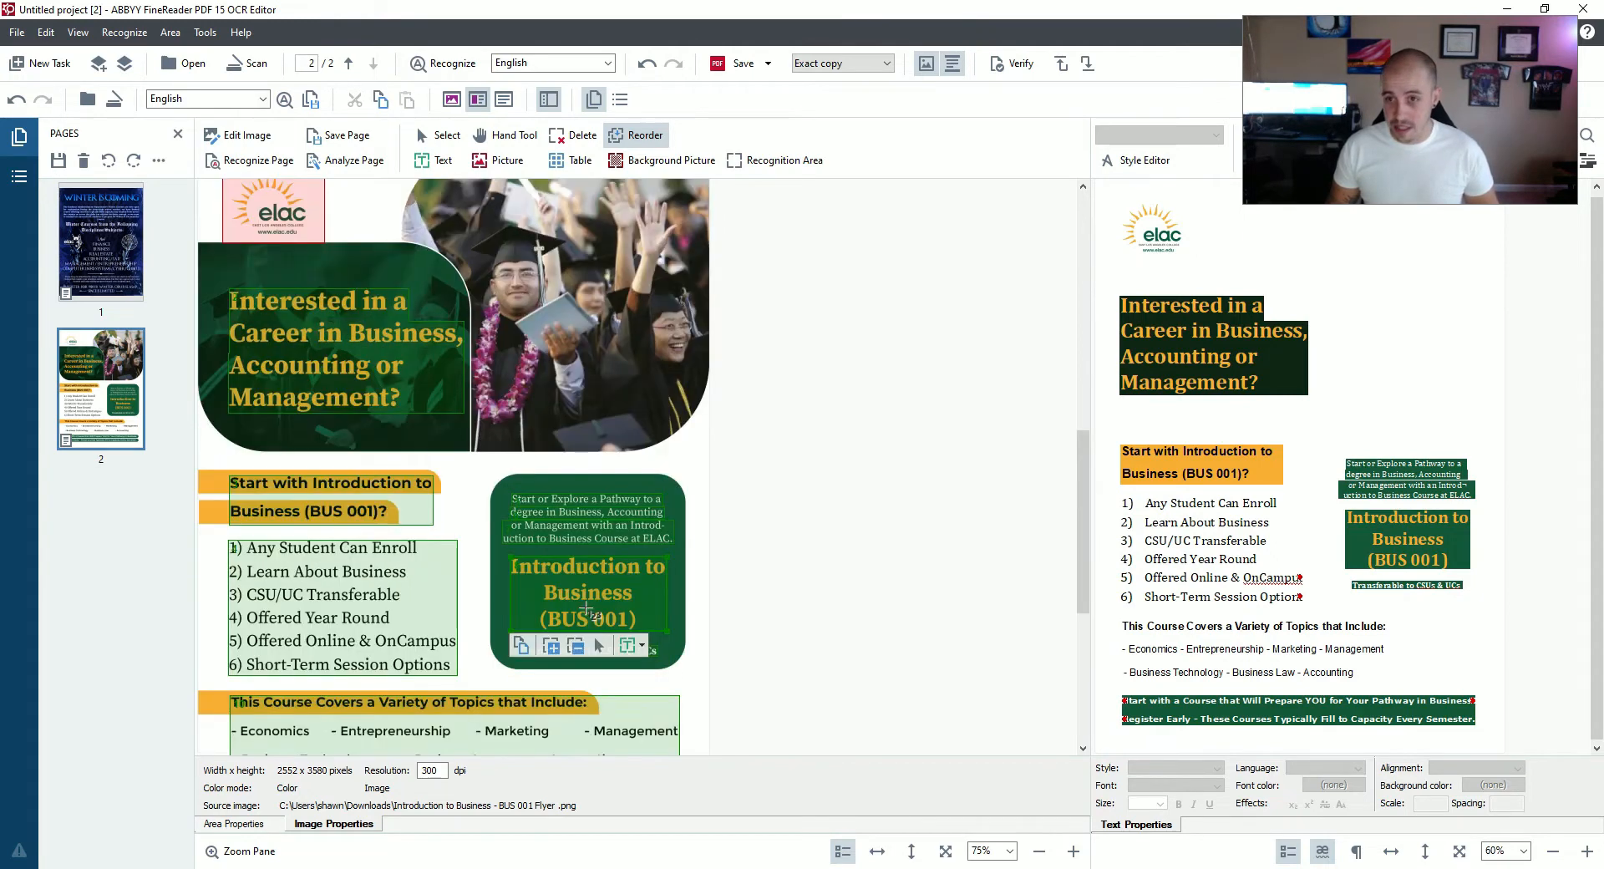
pyautogui.scroll(1, 589, 585)
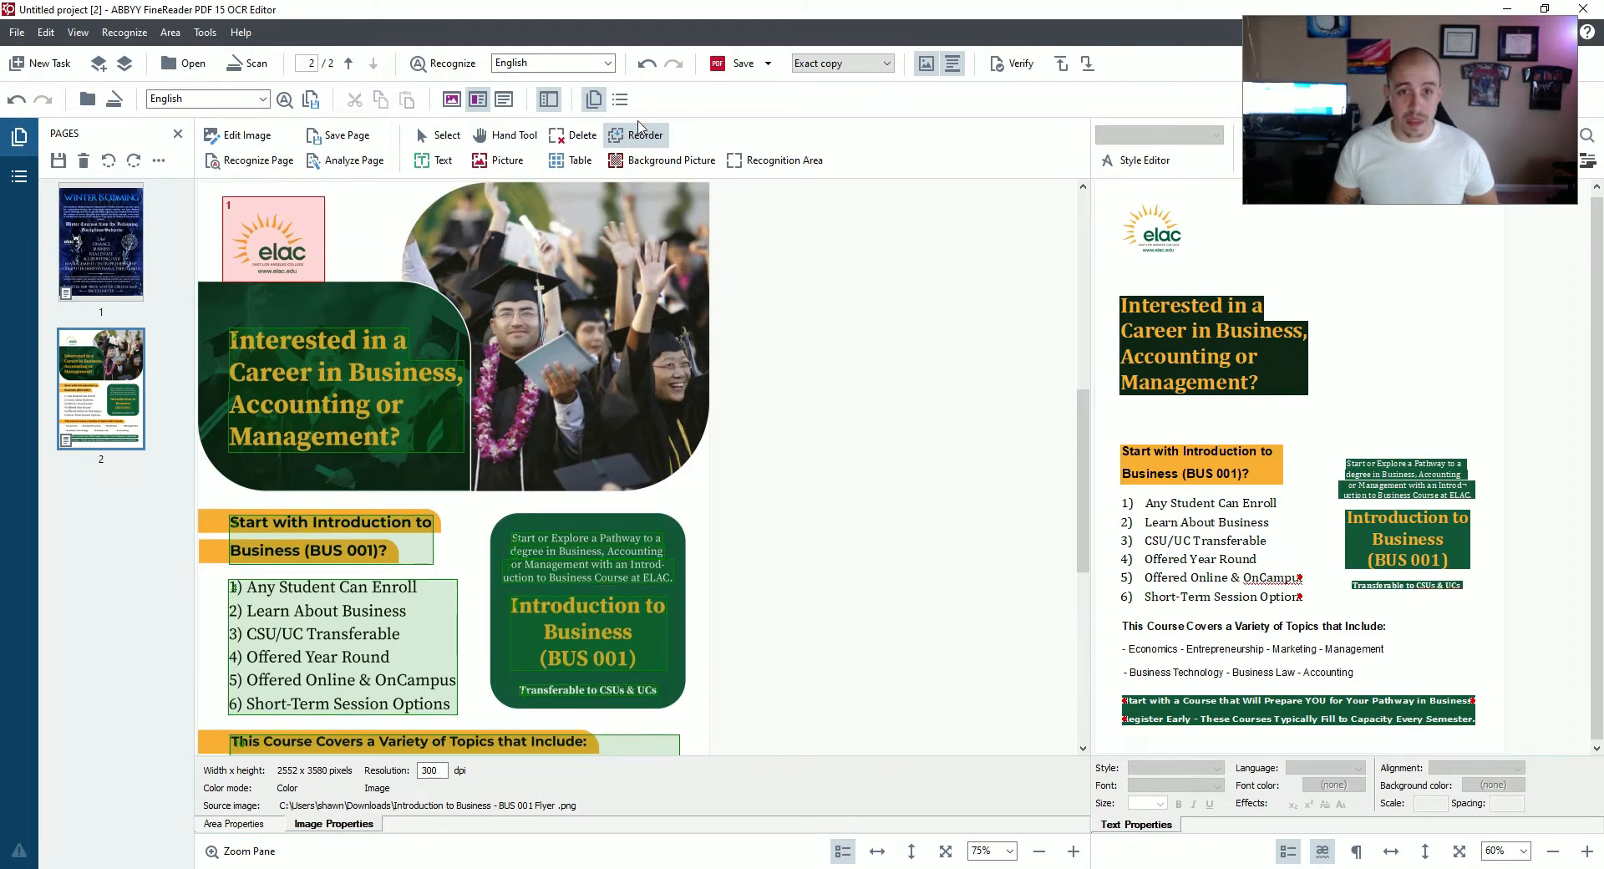
pyautogui.click(643, 137)
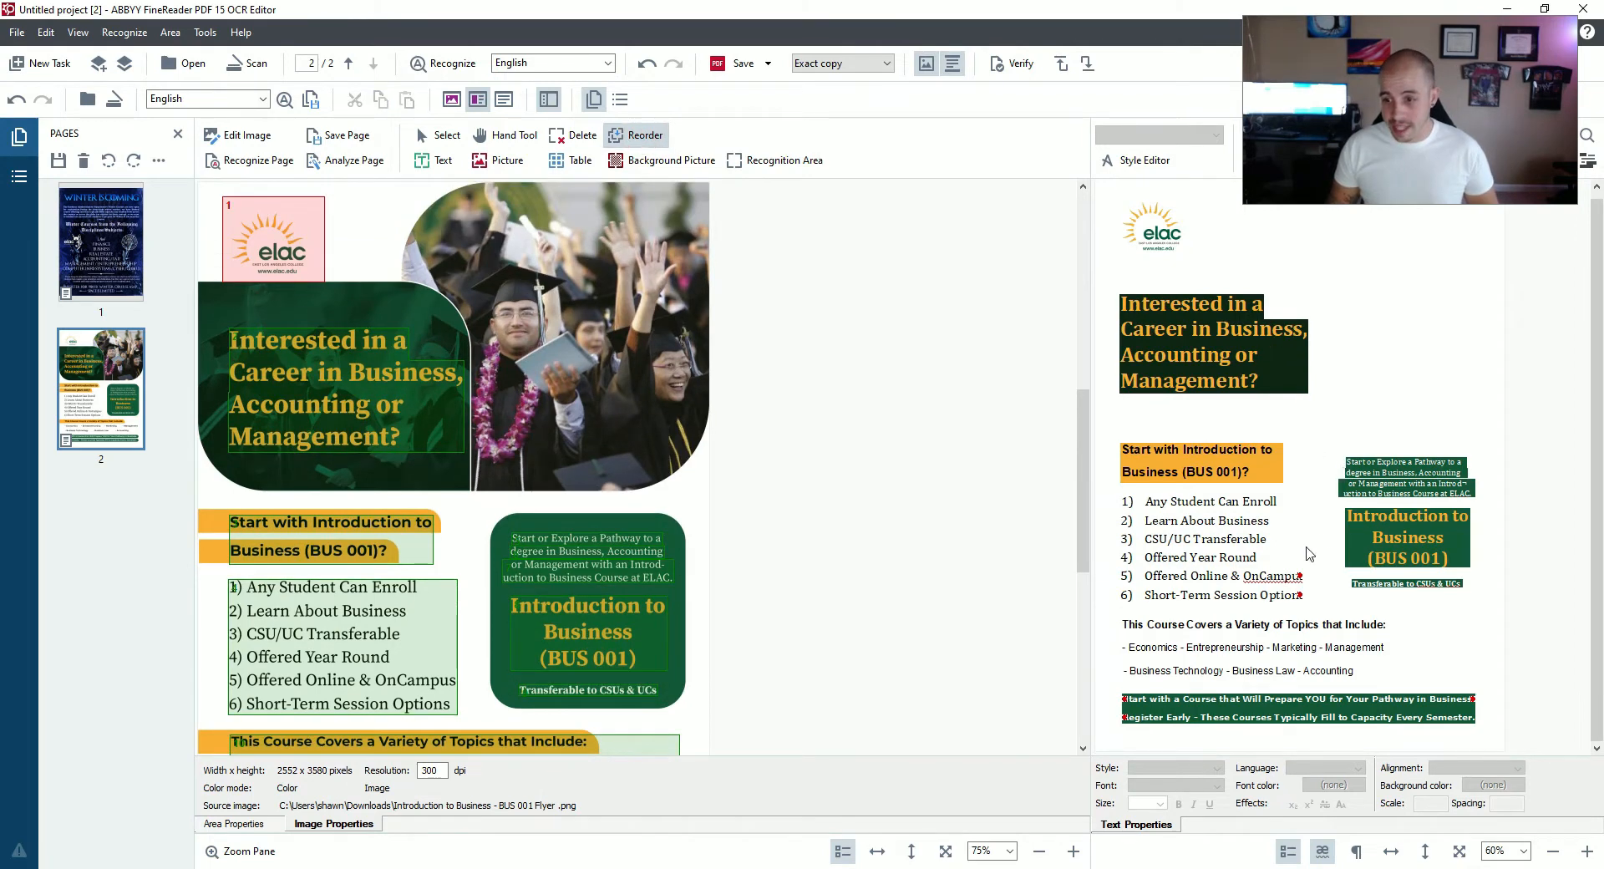
pyautogui.click(1265, 576)
pyautogui.scroll(-1, 1266, 576)
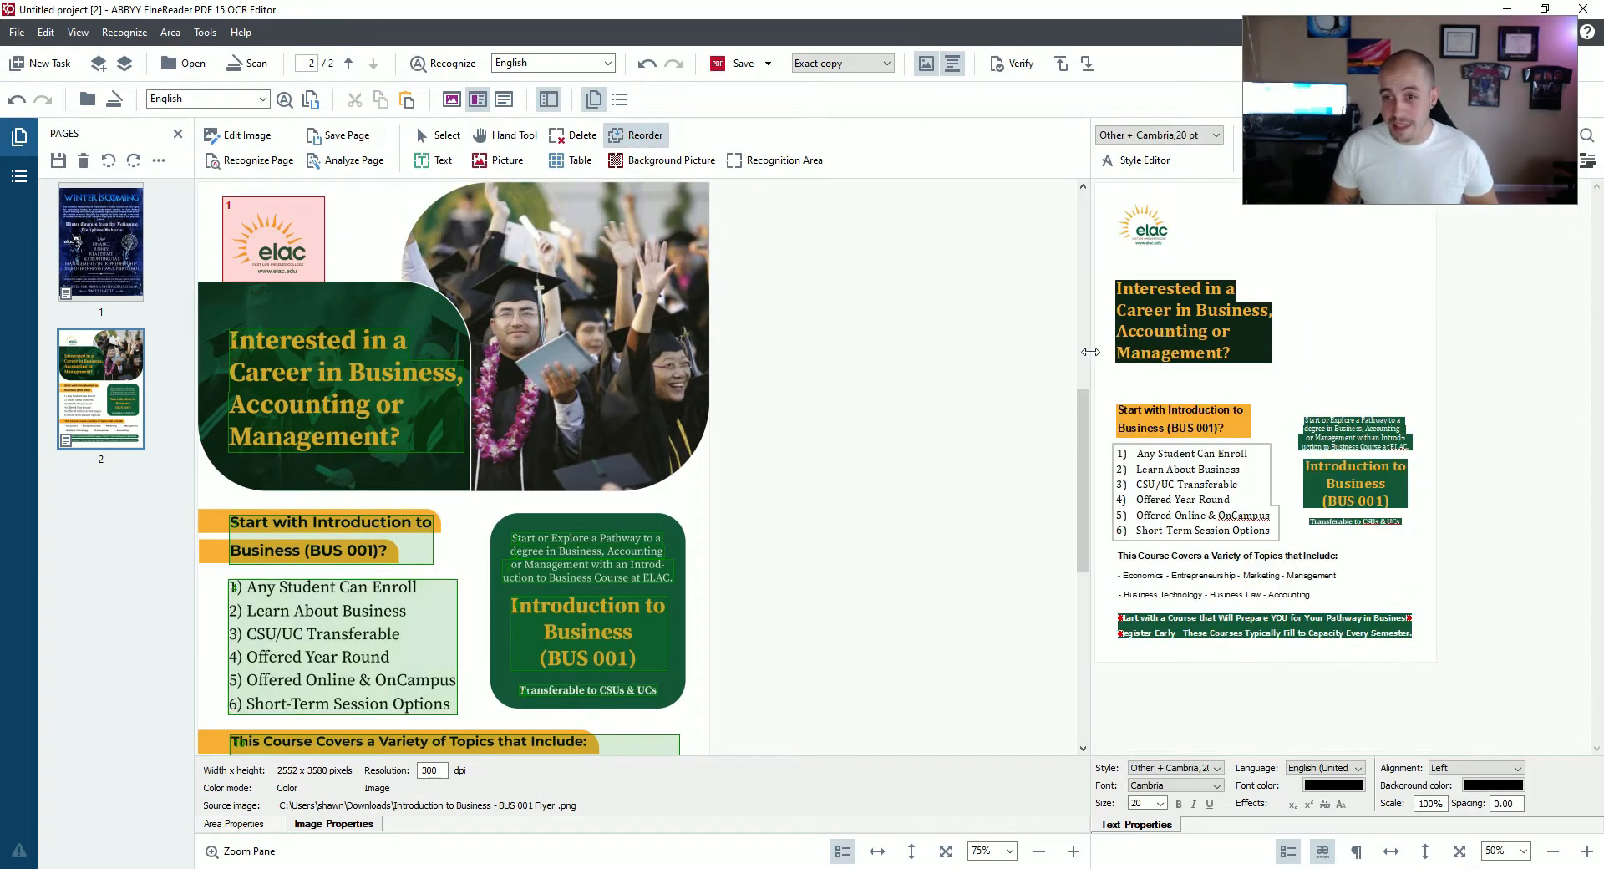
pyautogui.moveTo(1091, 351); pyautogui.dragTo(877, 351)
pyautogui.click(1086, 555)
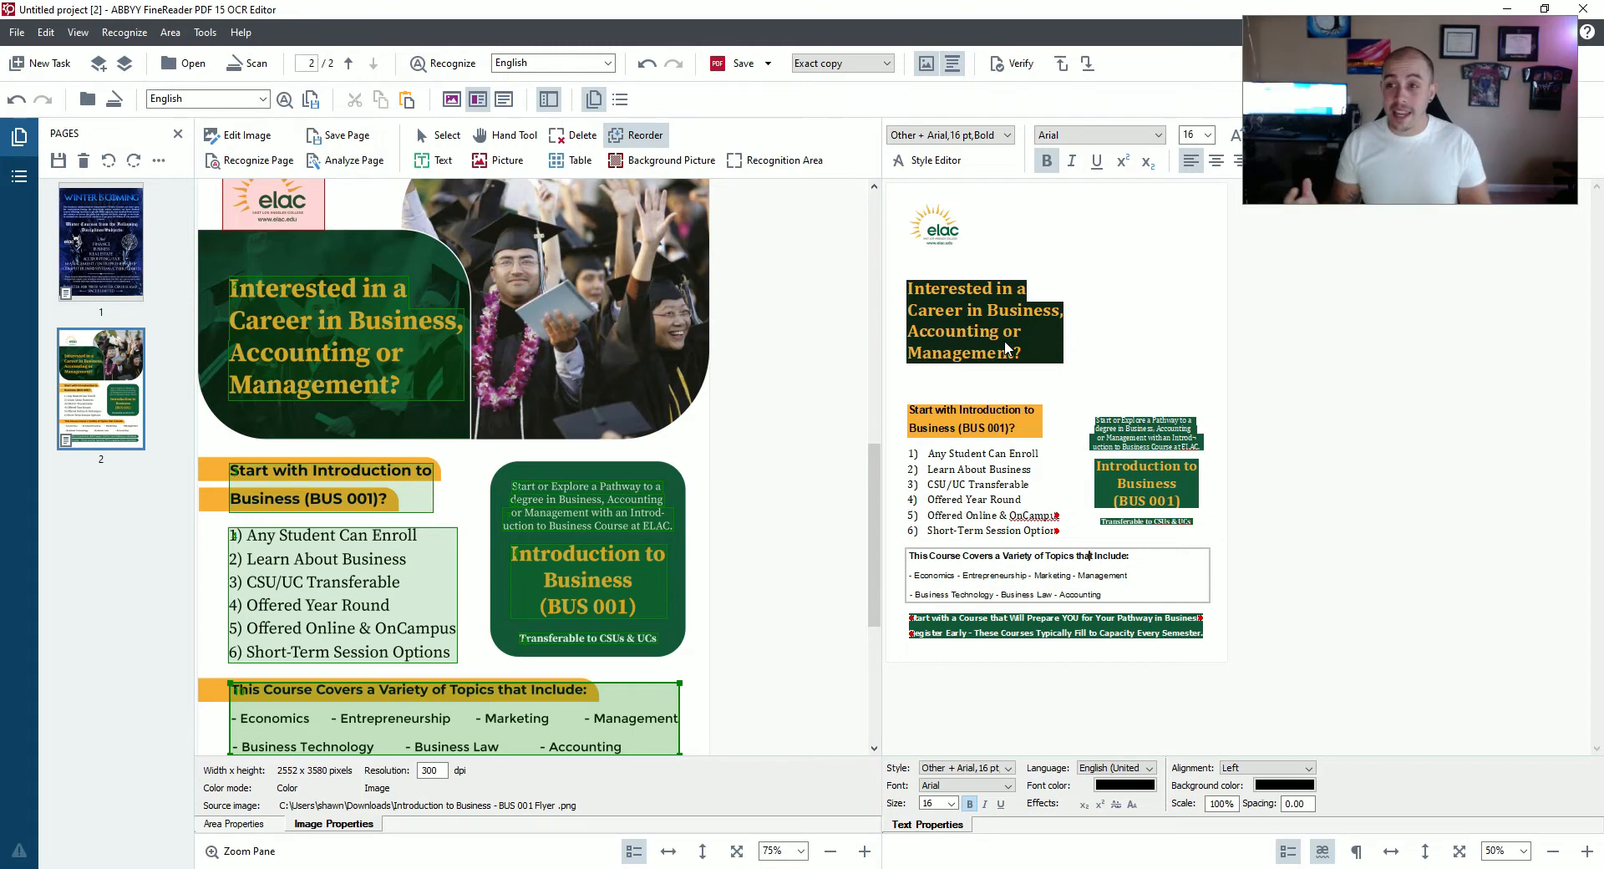
# Set the saving layout to Exact copy and save the recognized flyers as PDF.
pyautogui.click(887, 63)
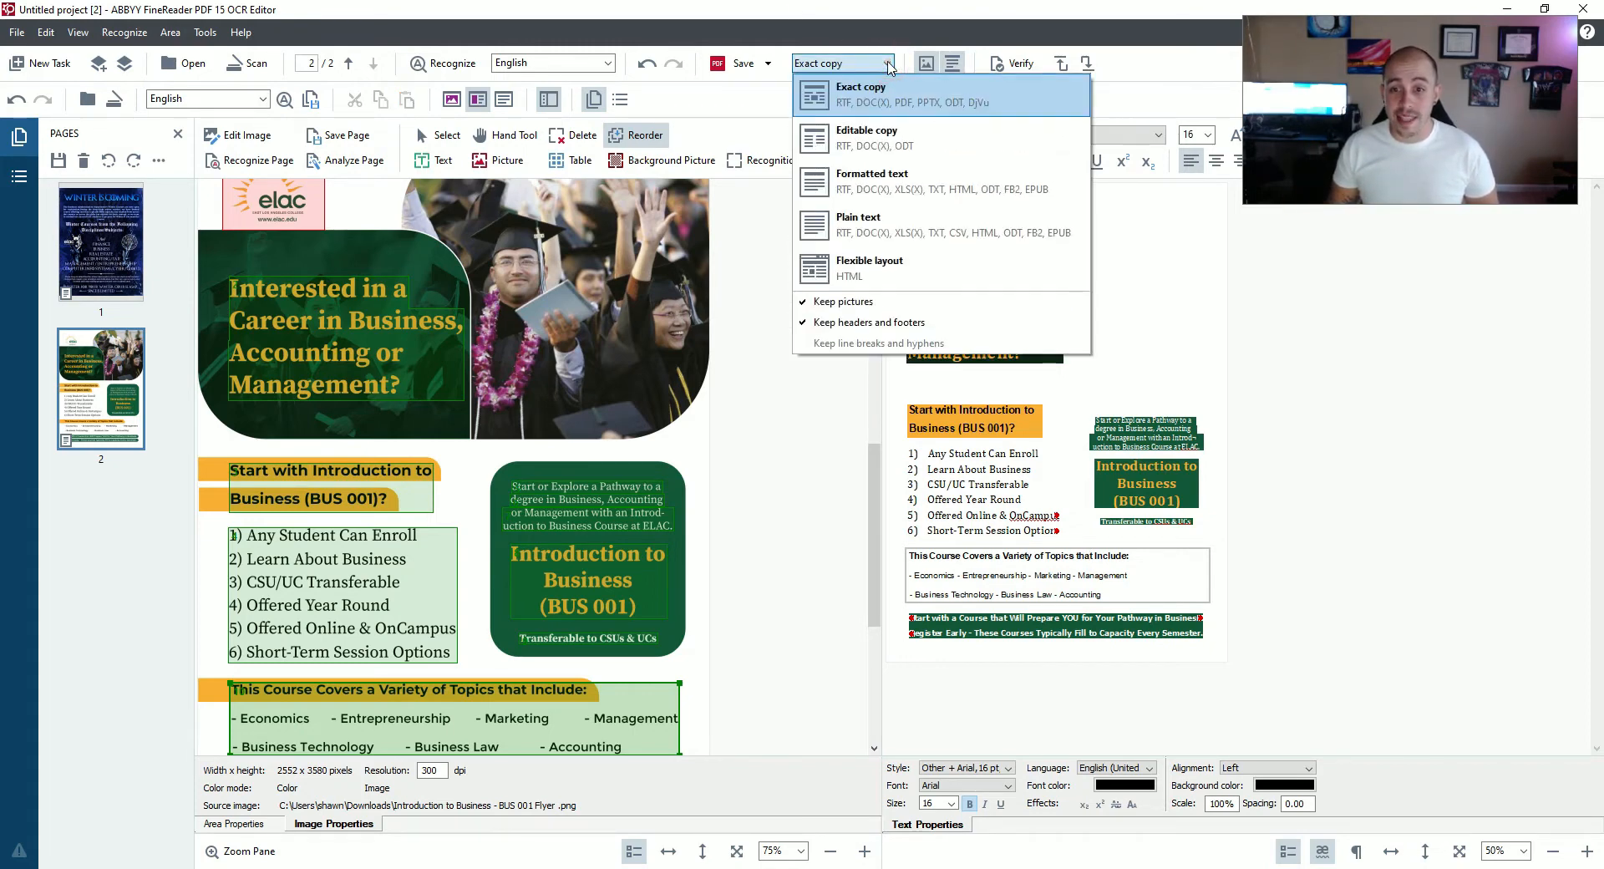
pyautogui.click(871, 179)
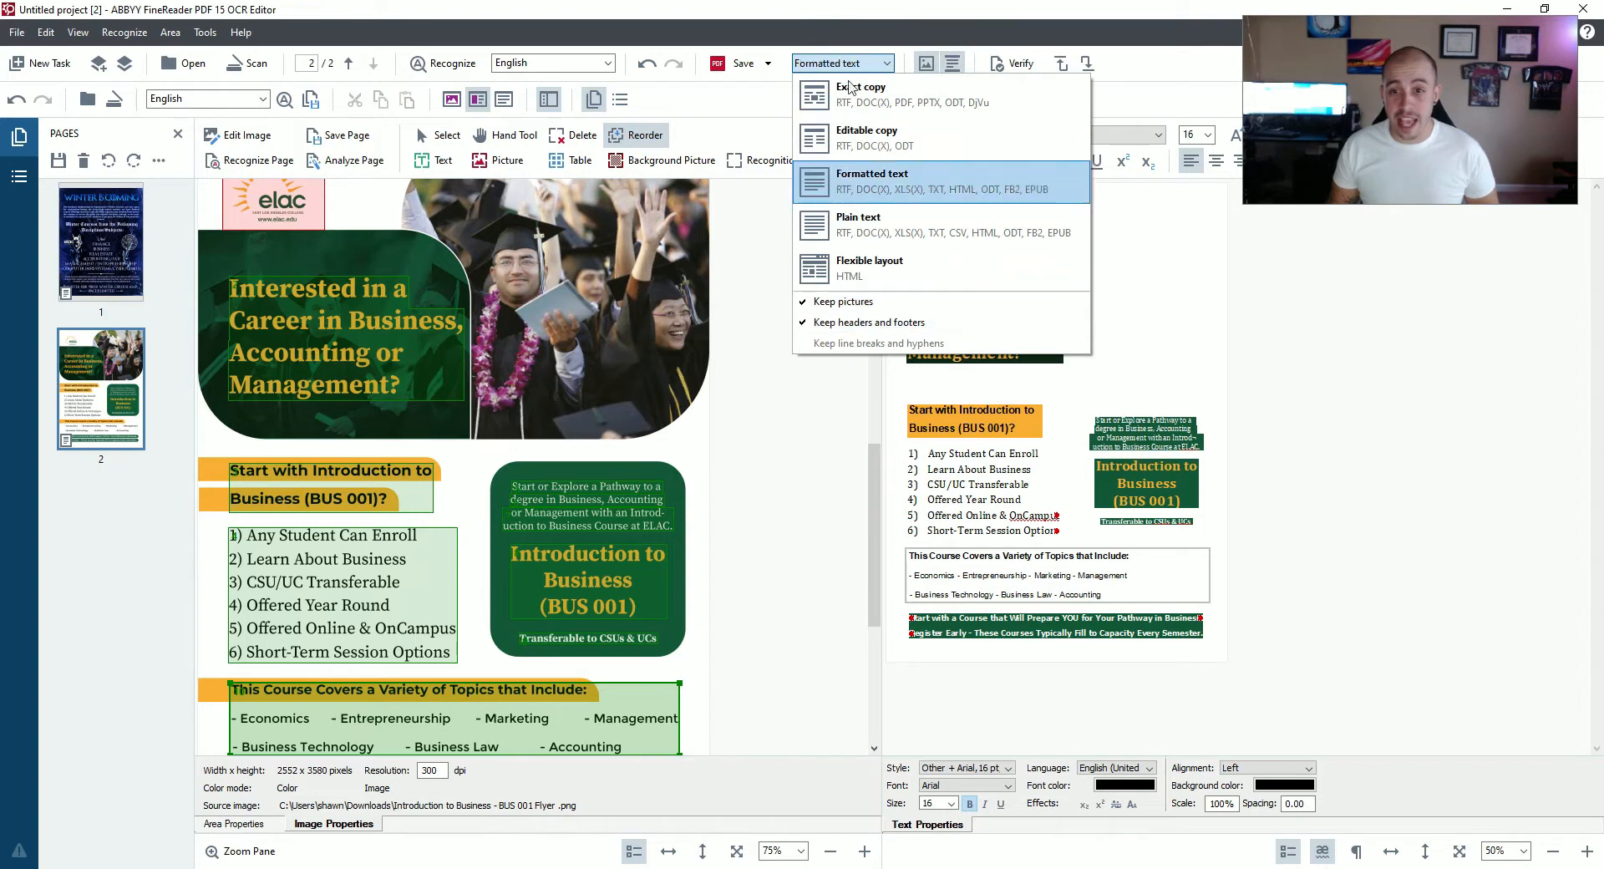
pyautogui.click(852, 88)
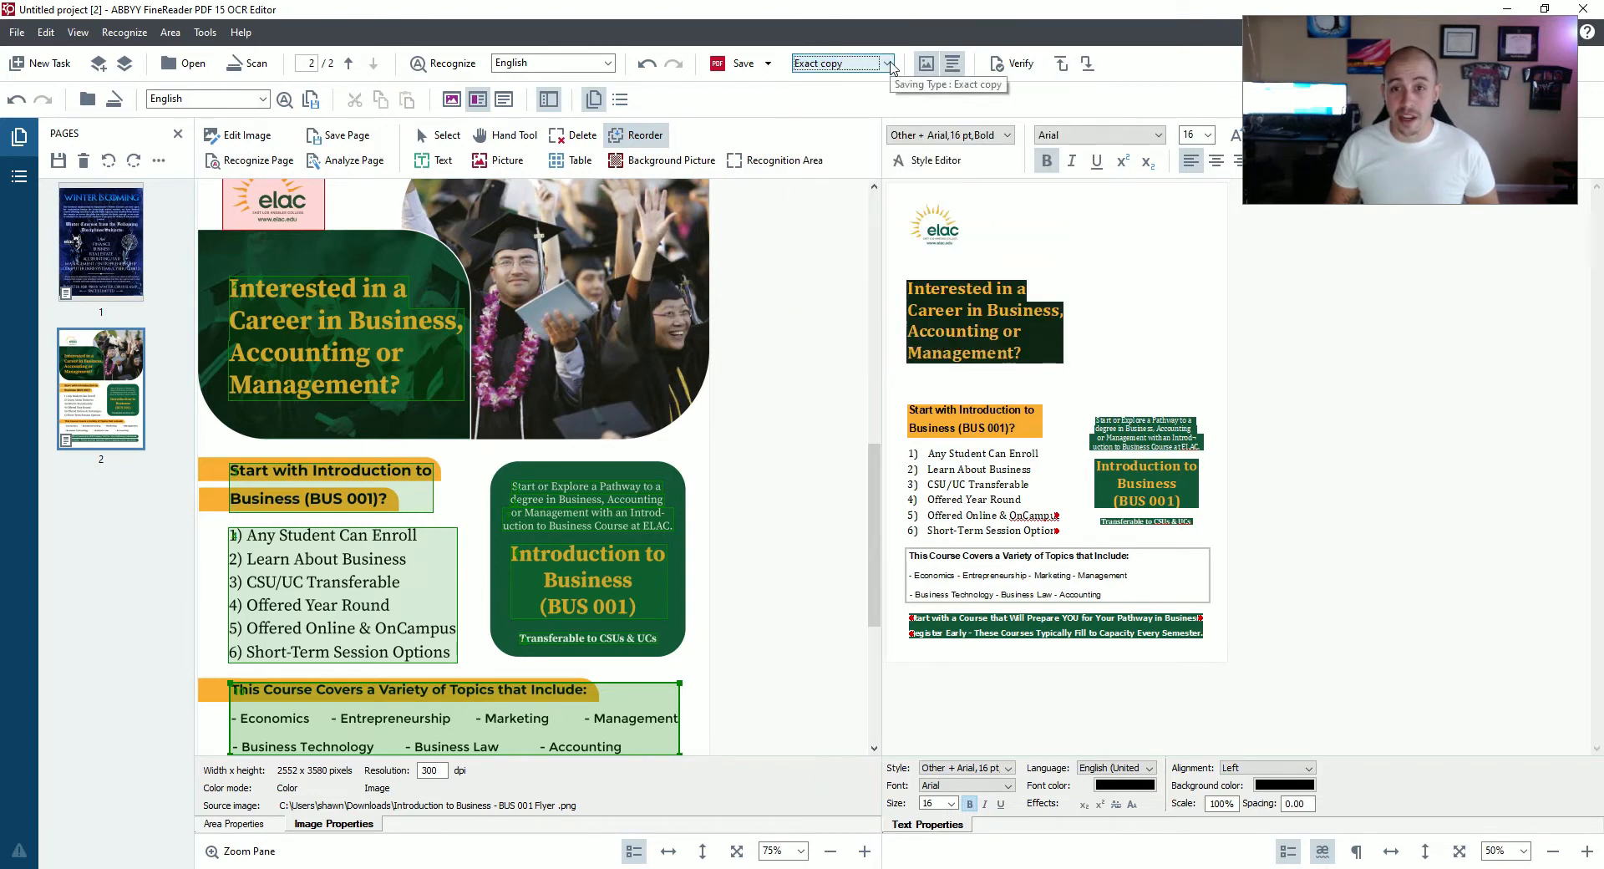
pyautogui.click(735, 63)
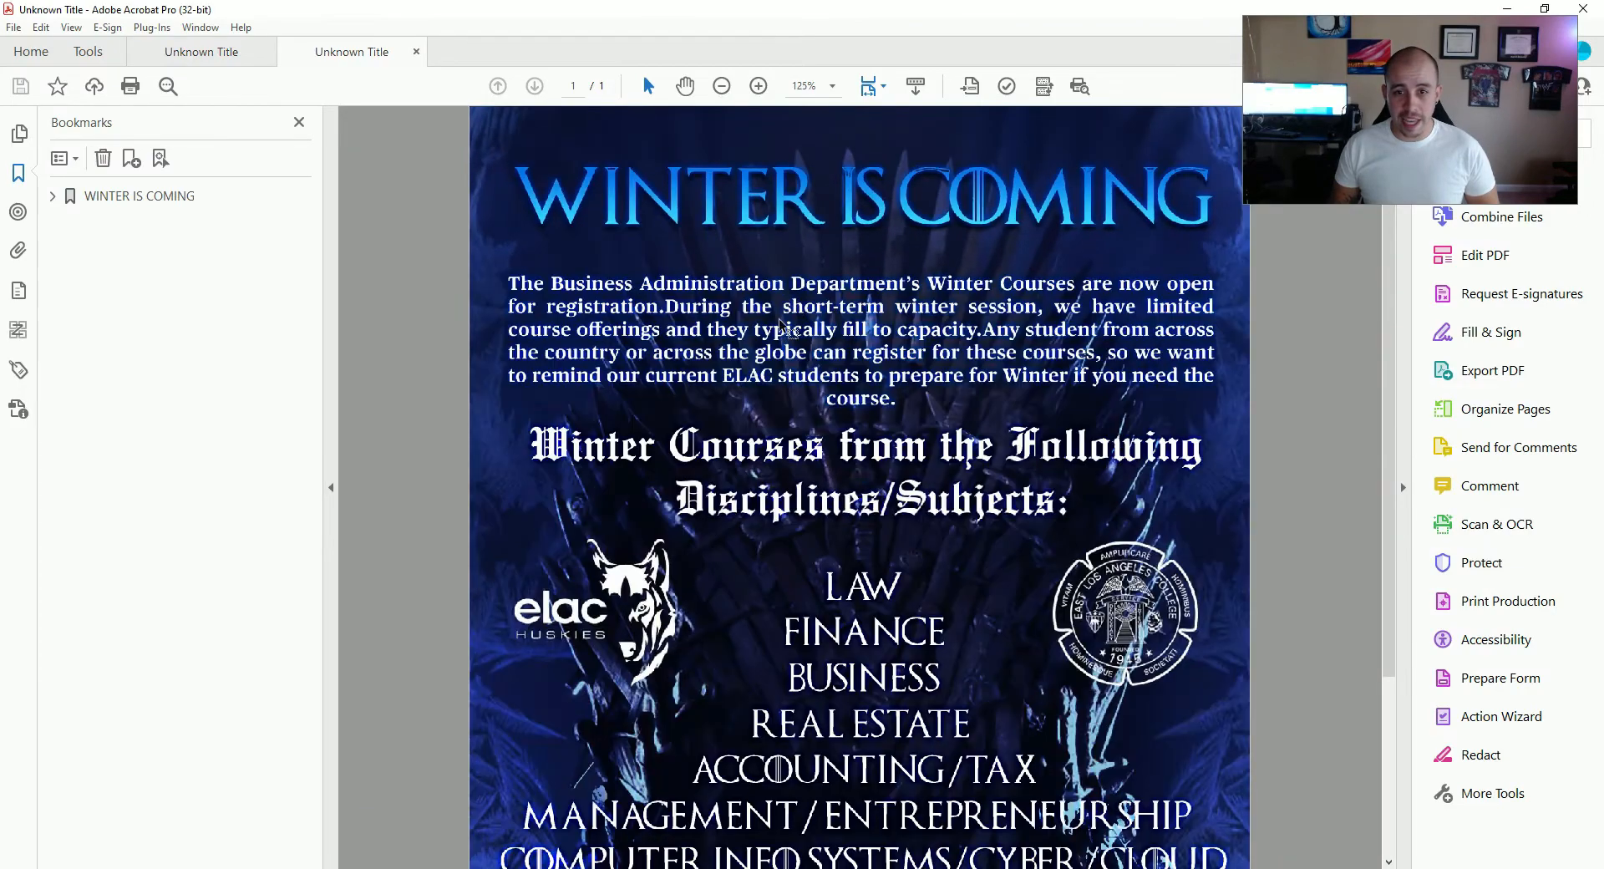
# In Adobe Acrobat Pro, view both exported flyers and show the tag tree of the Introduction to Business flyer.
pyautogui.scroll(-2, 780, 326)
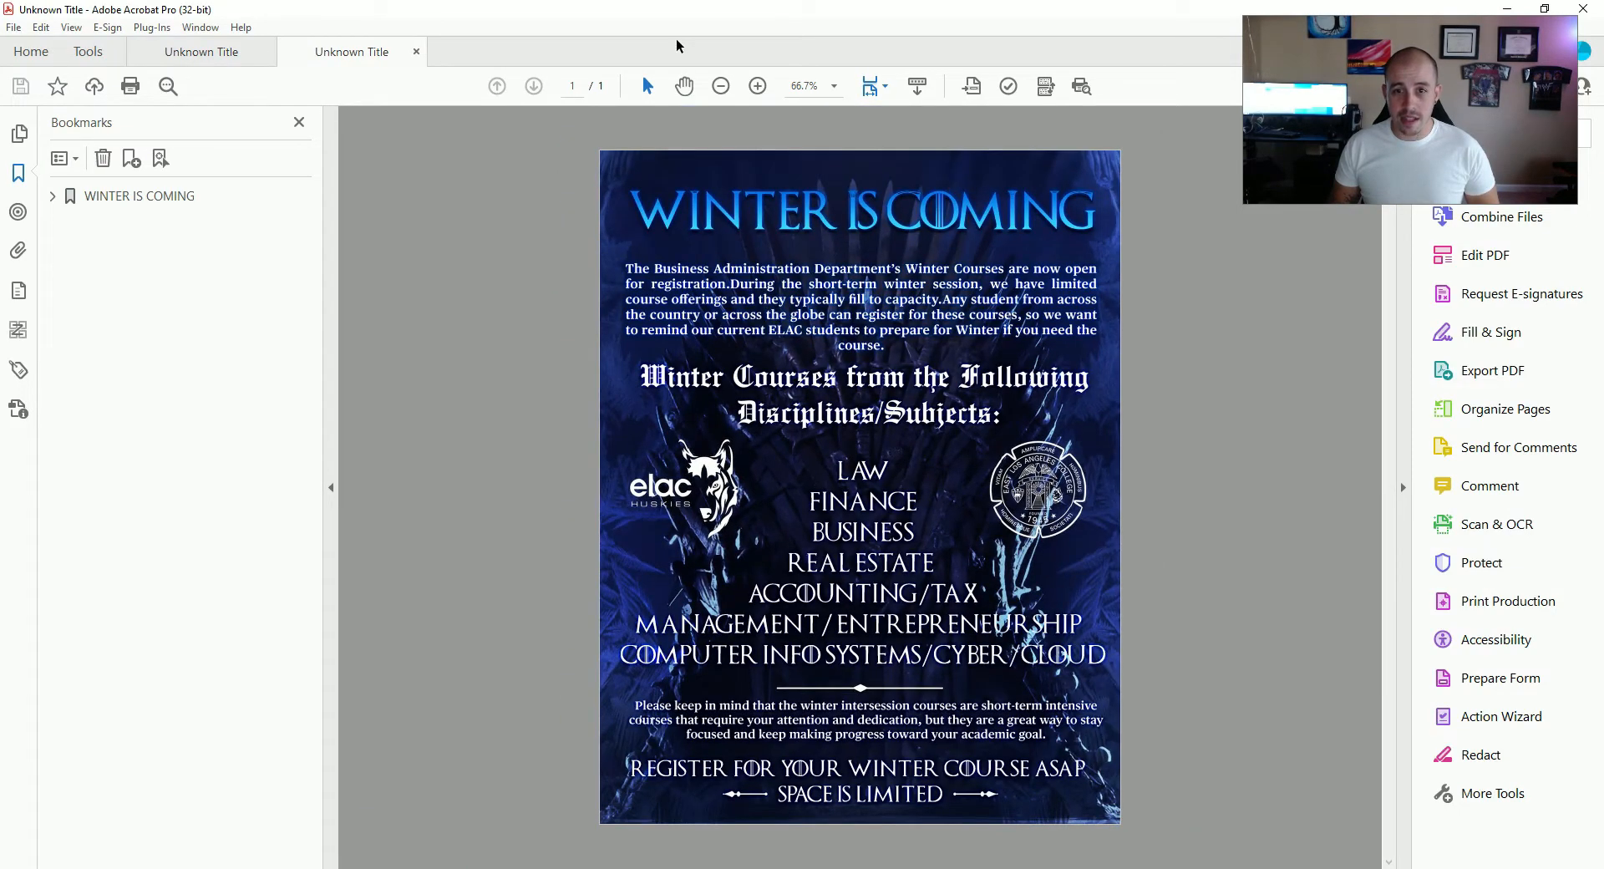
pyautogui.click(208, 50)
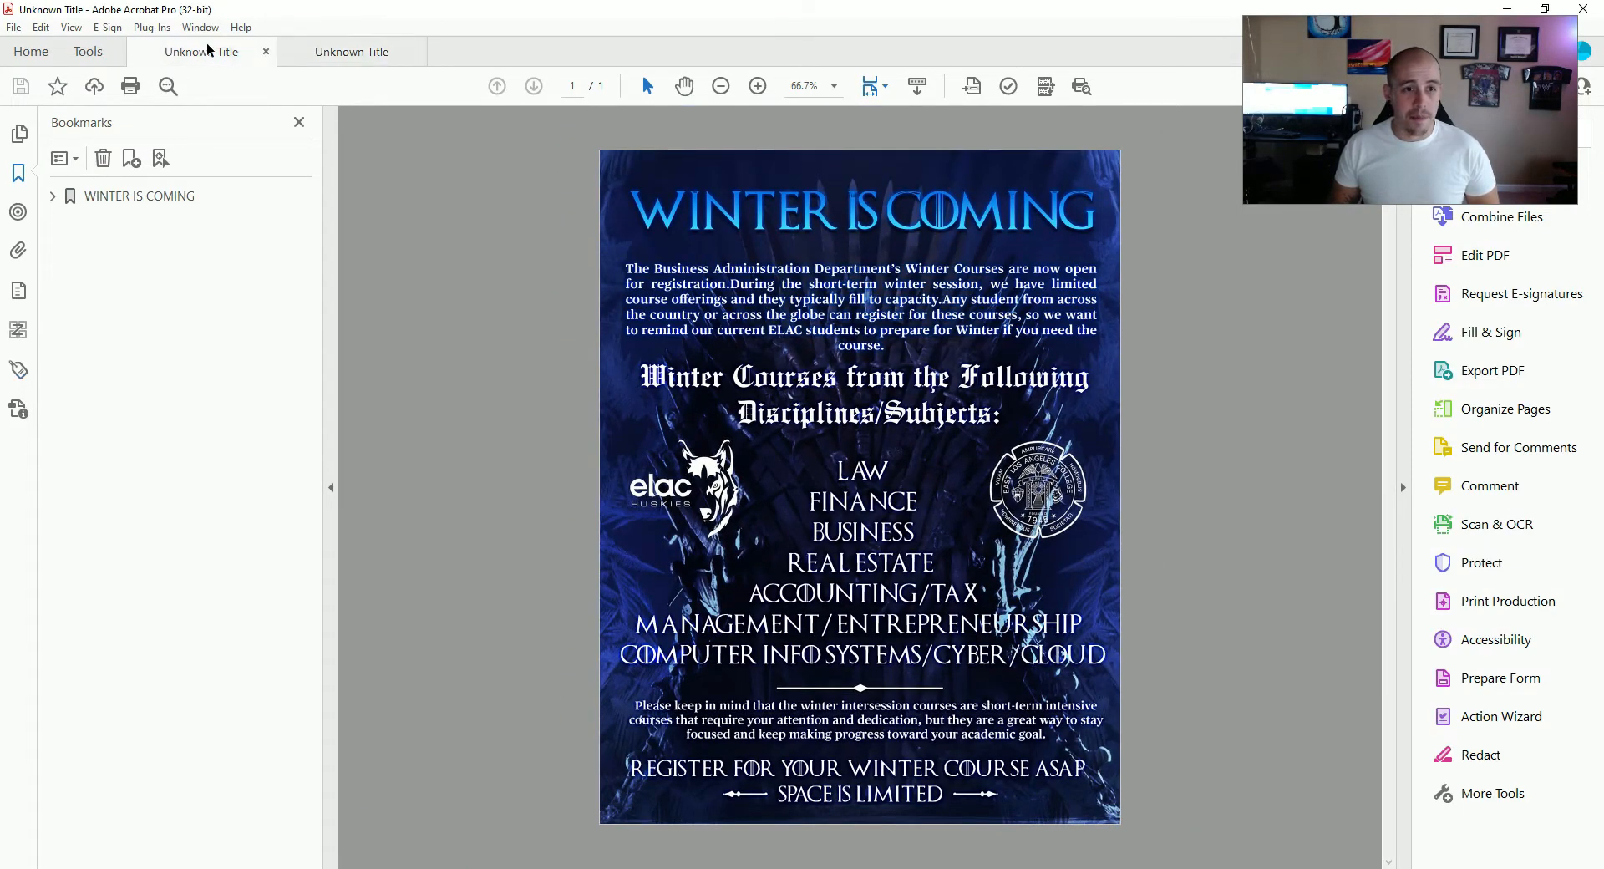
pyautogui.scroll(-4, 635, 297)
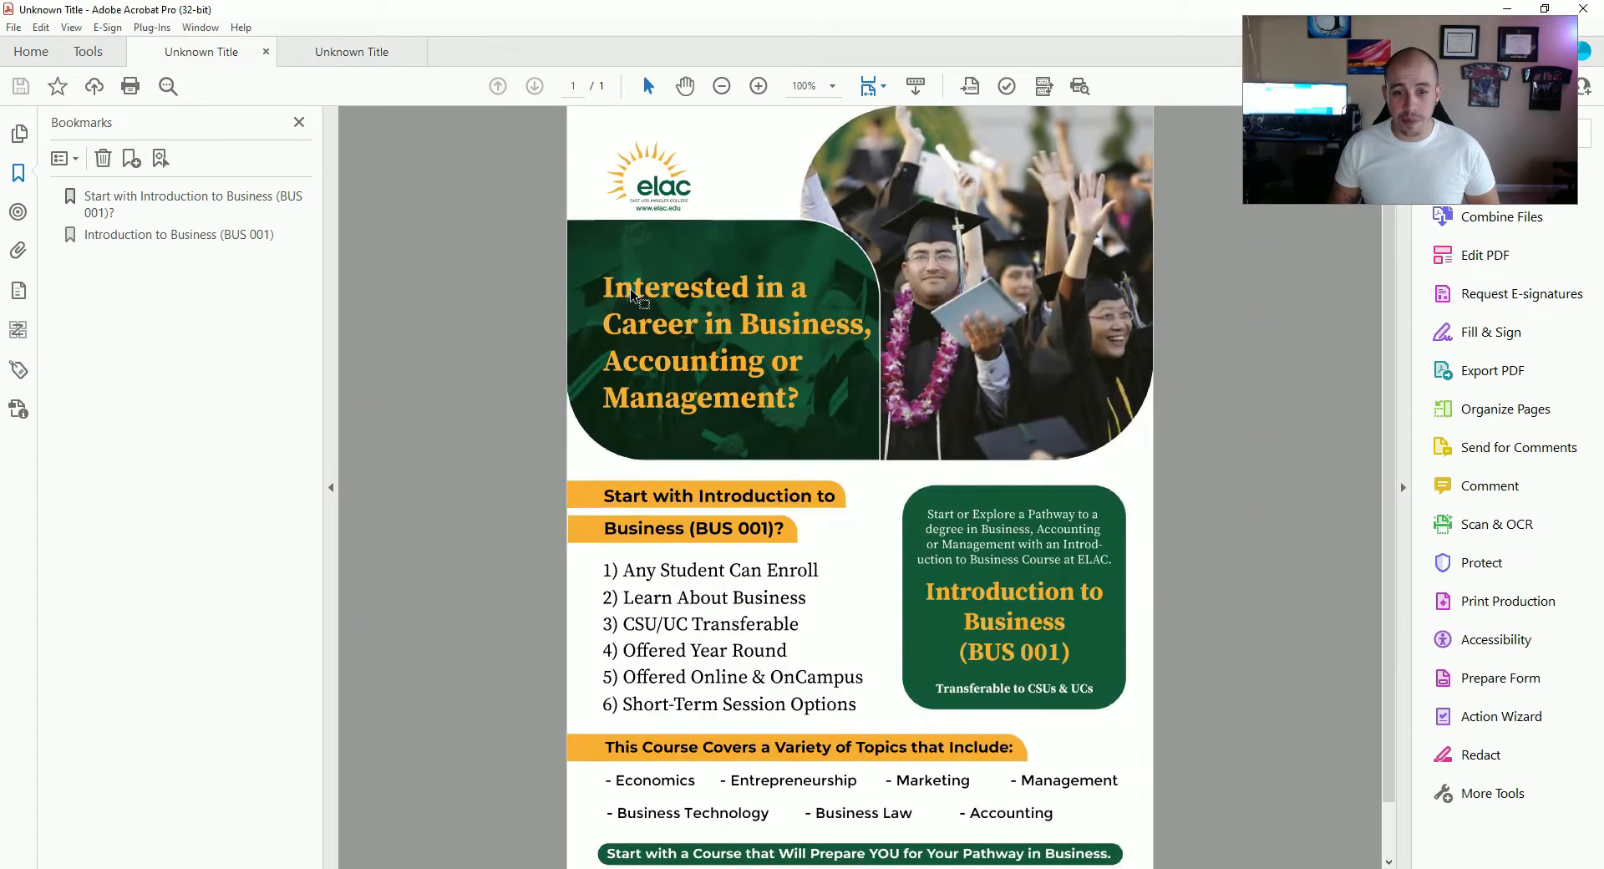
pyautogui.click(25, 365)
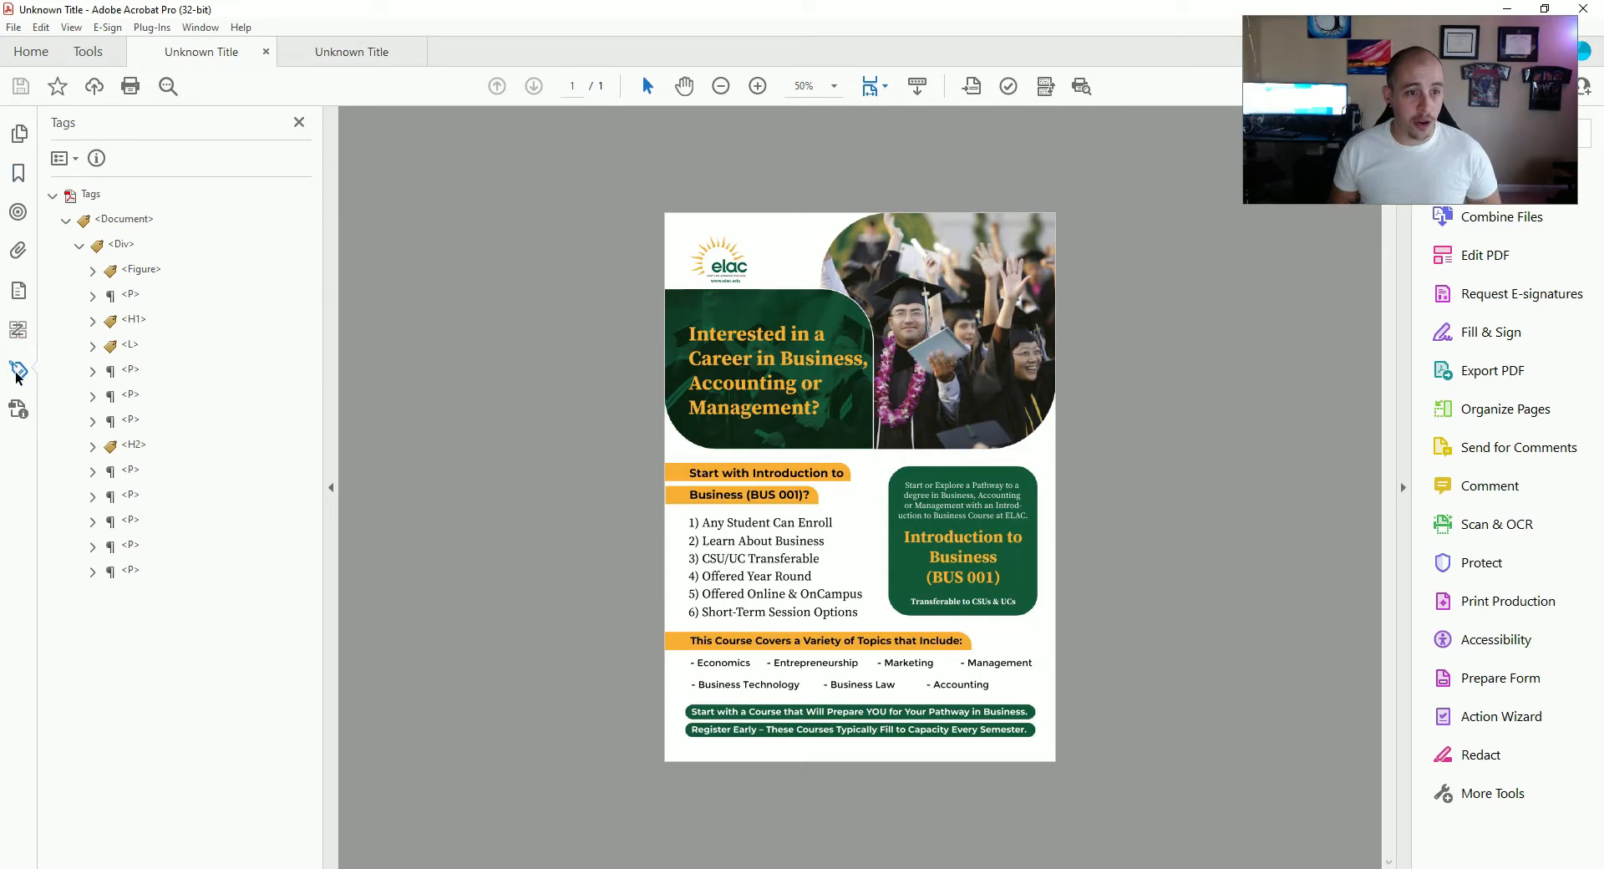
# Walk through the Introduction to Business flyer's tags from the Figure to the last paragraph and back up to the Div, checking the highlighted content.
pyautogui.click(144, 276)
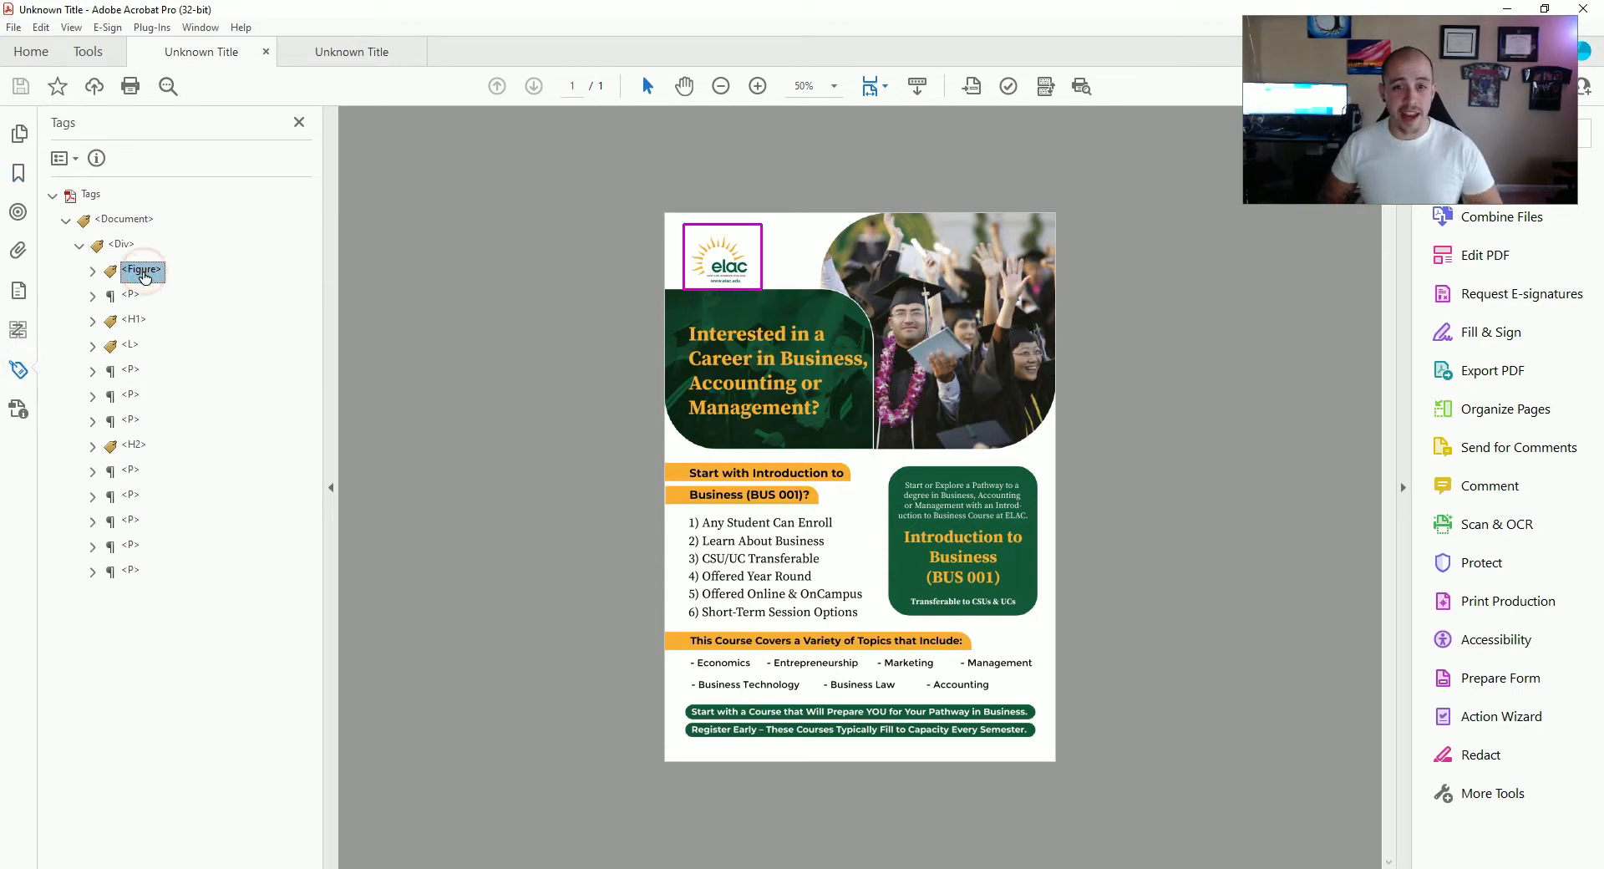
pyautogui.press('Down')
pyautogui.press('Down')
pyautogui.press('Up')
pyautogui.press('Down')
pyautogui.press('Down')
pyautogui.press('Down')
pyautogui.press('Down')
pyautogui.press('Down')
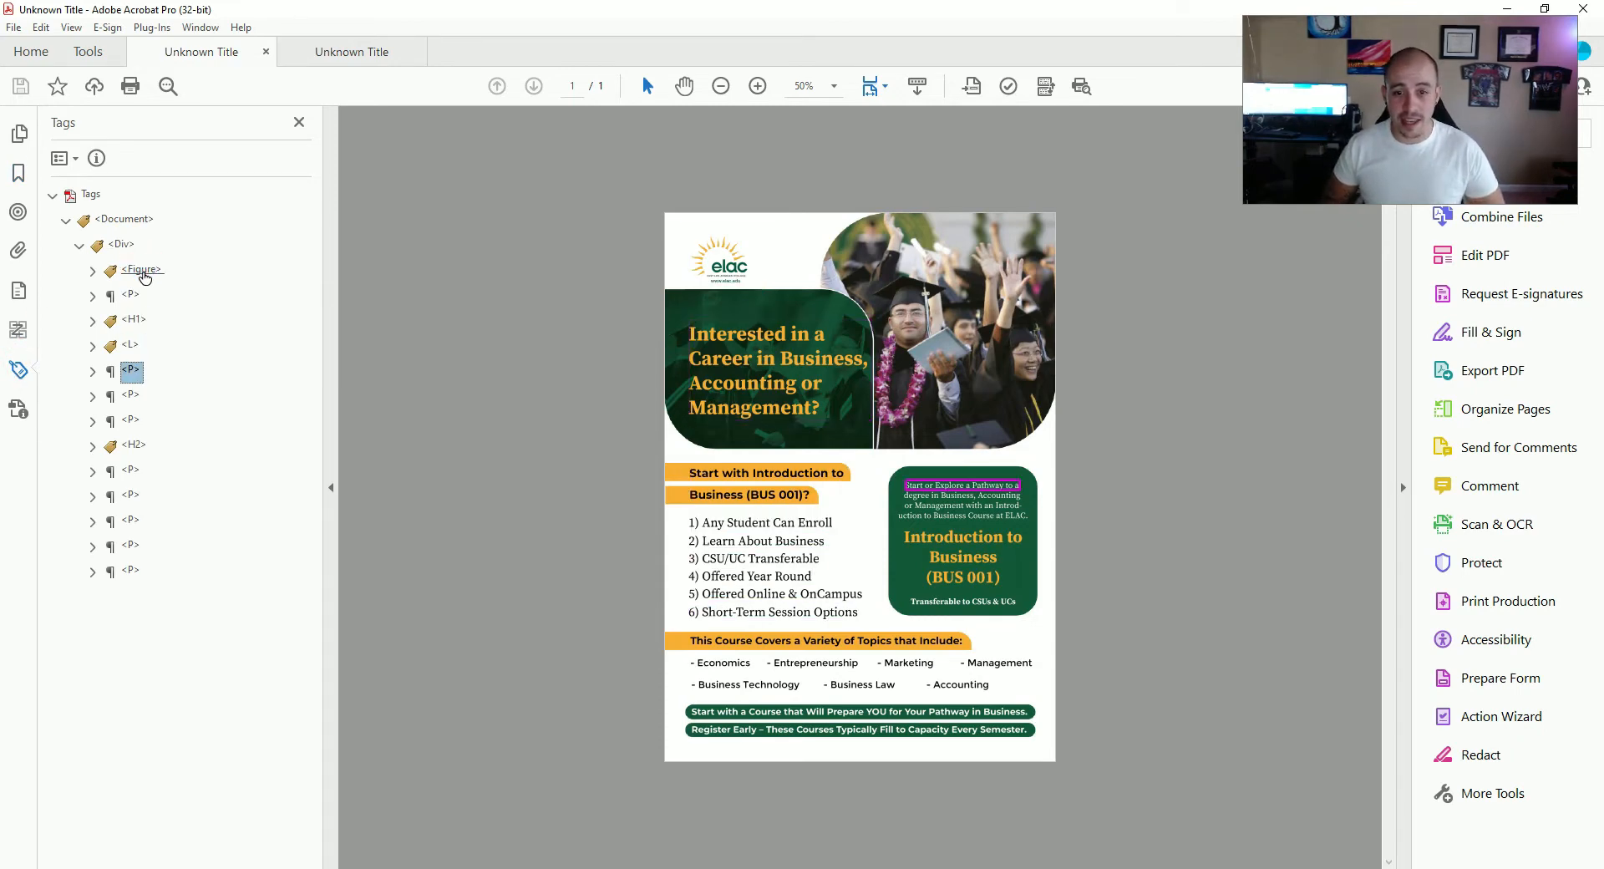
pyautogui.press('Down')
pyautogui.press('Down')
pyautogui.press('Down')
pyautogui.press('Down')
pyautogui.press('Down')
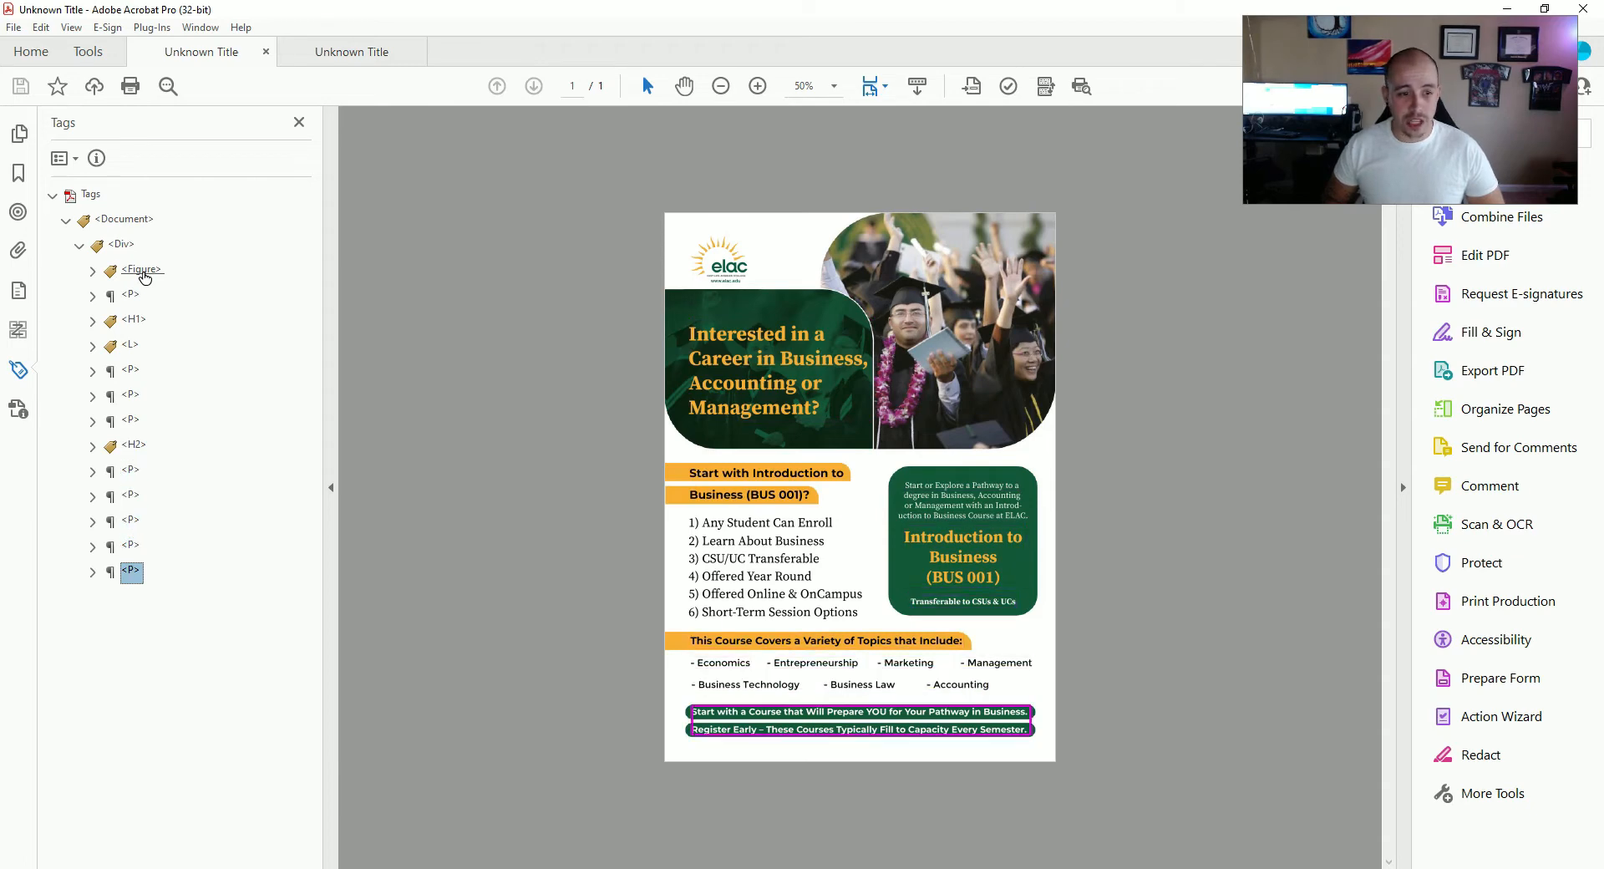
pyautogui.press('Up')
pyautogui.press('Up')
pyautogui.press('Up')
pyautogui.press('Up')
pyautogui.press('Up')
pyautogui.press('Up')
pyautogui.press('Up')
pyautogui.press('Up')
pyautogui.press('Up')
pyautogui.press('Up')
pyautogui.press('Up')
pyautogui.press('Up')
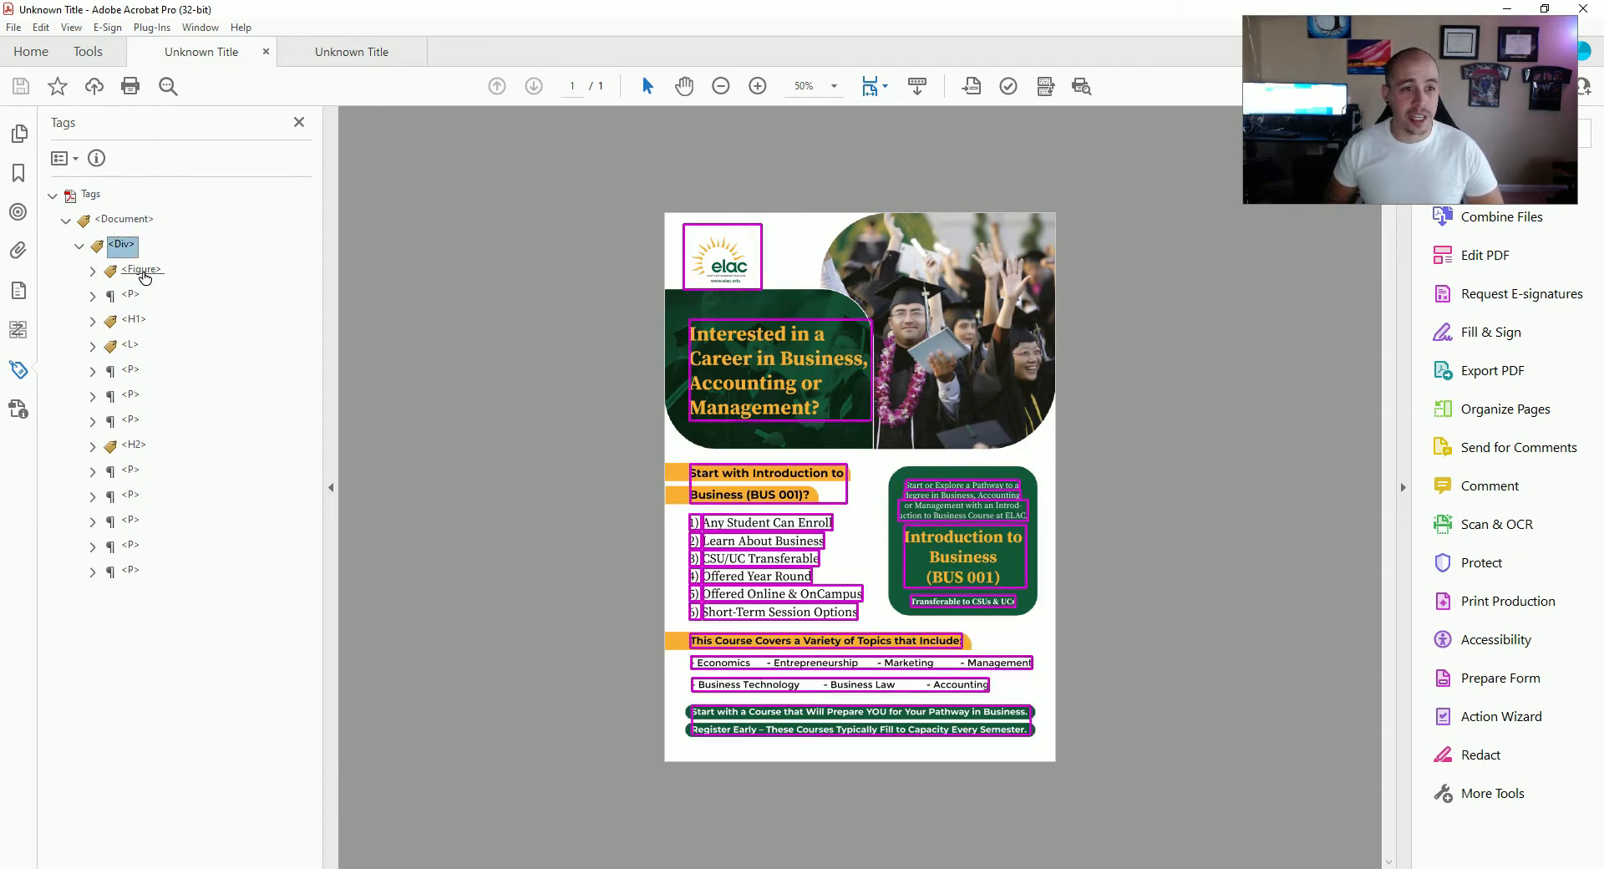
# Show the Winter Is Coming flyer's tag tree and walk through its tags from the H1 to the H3, checking the highlighted content.
pyautogui.click(351, 52)
pyautogui.click(18, 369)
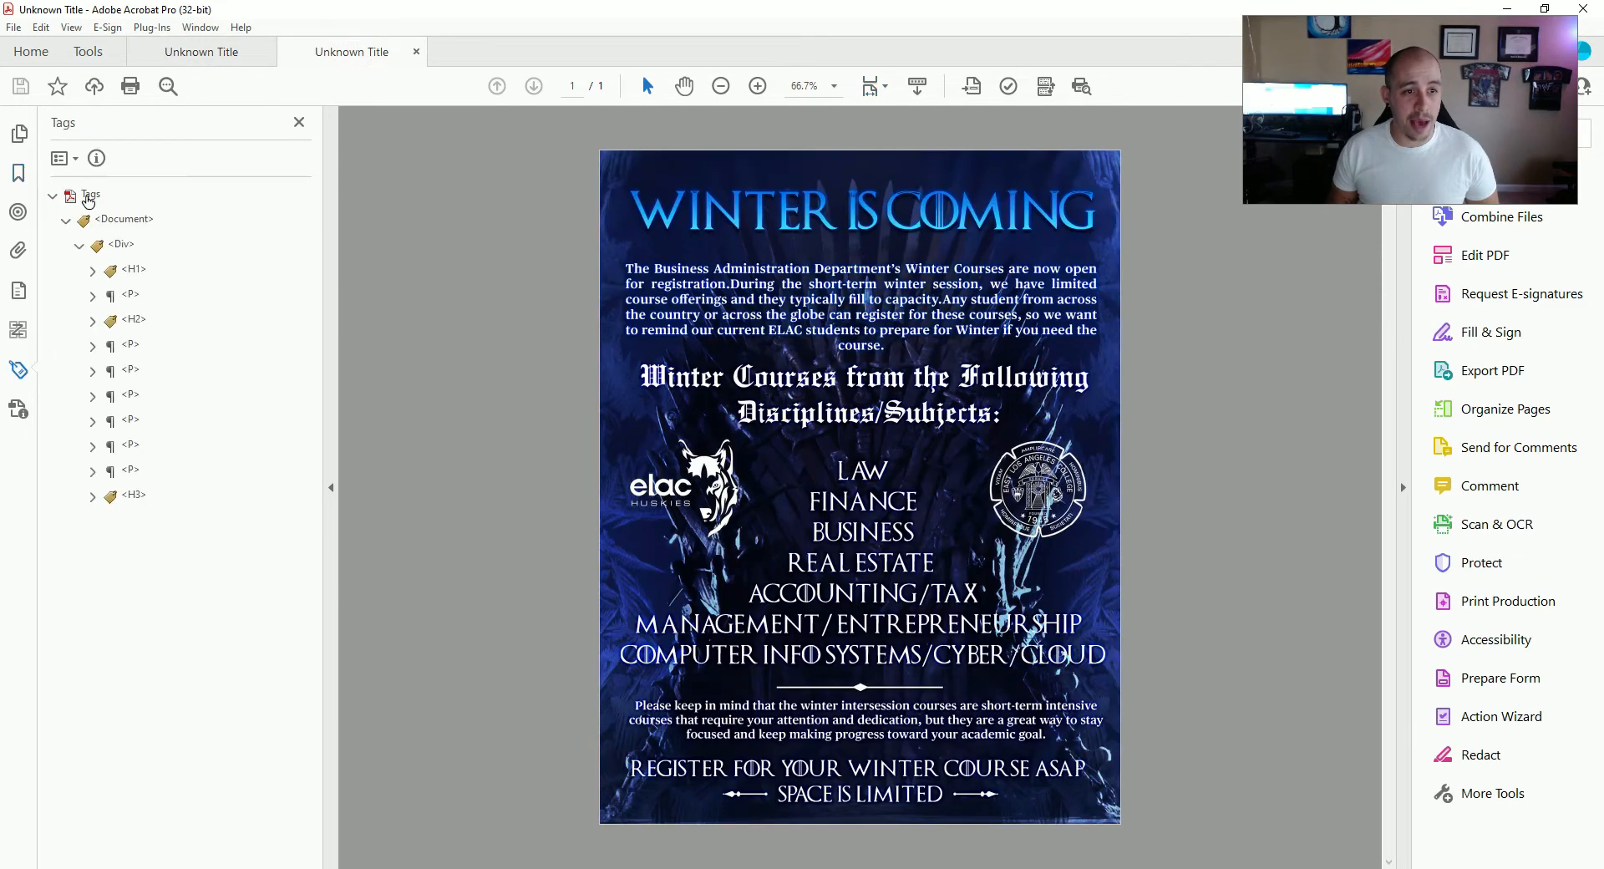
pyautogui.click(134, 271)
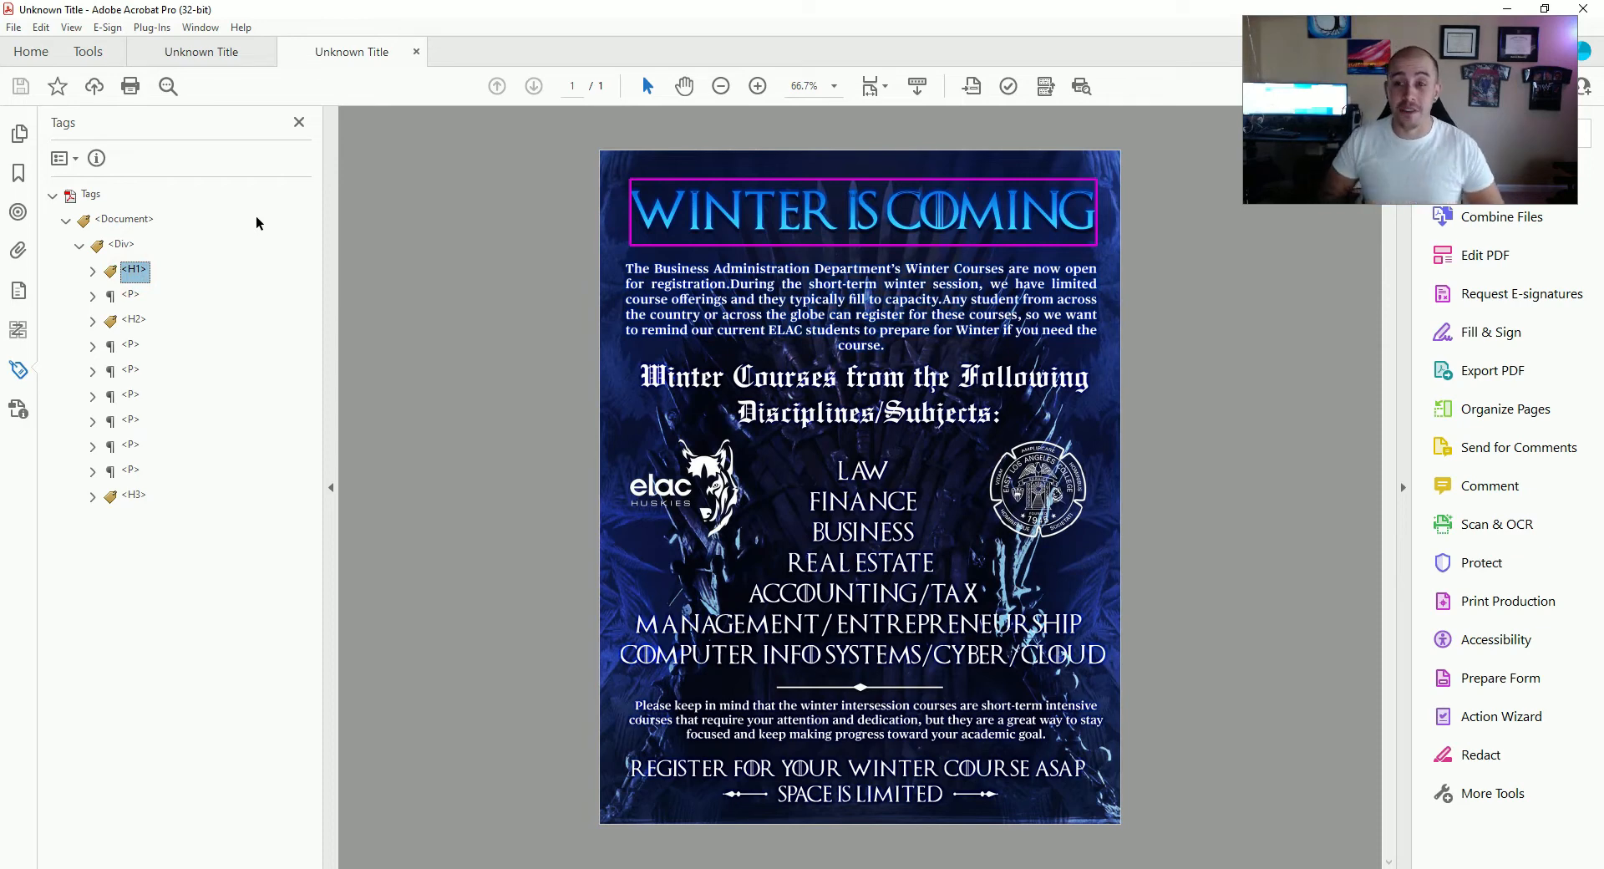
pyautogui.press('Down')
pyautogui.press('Down')
pyautogui.press('Down')
pyautogui.press('Down')
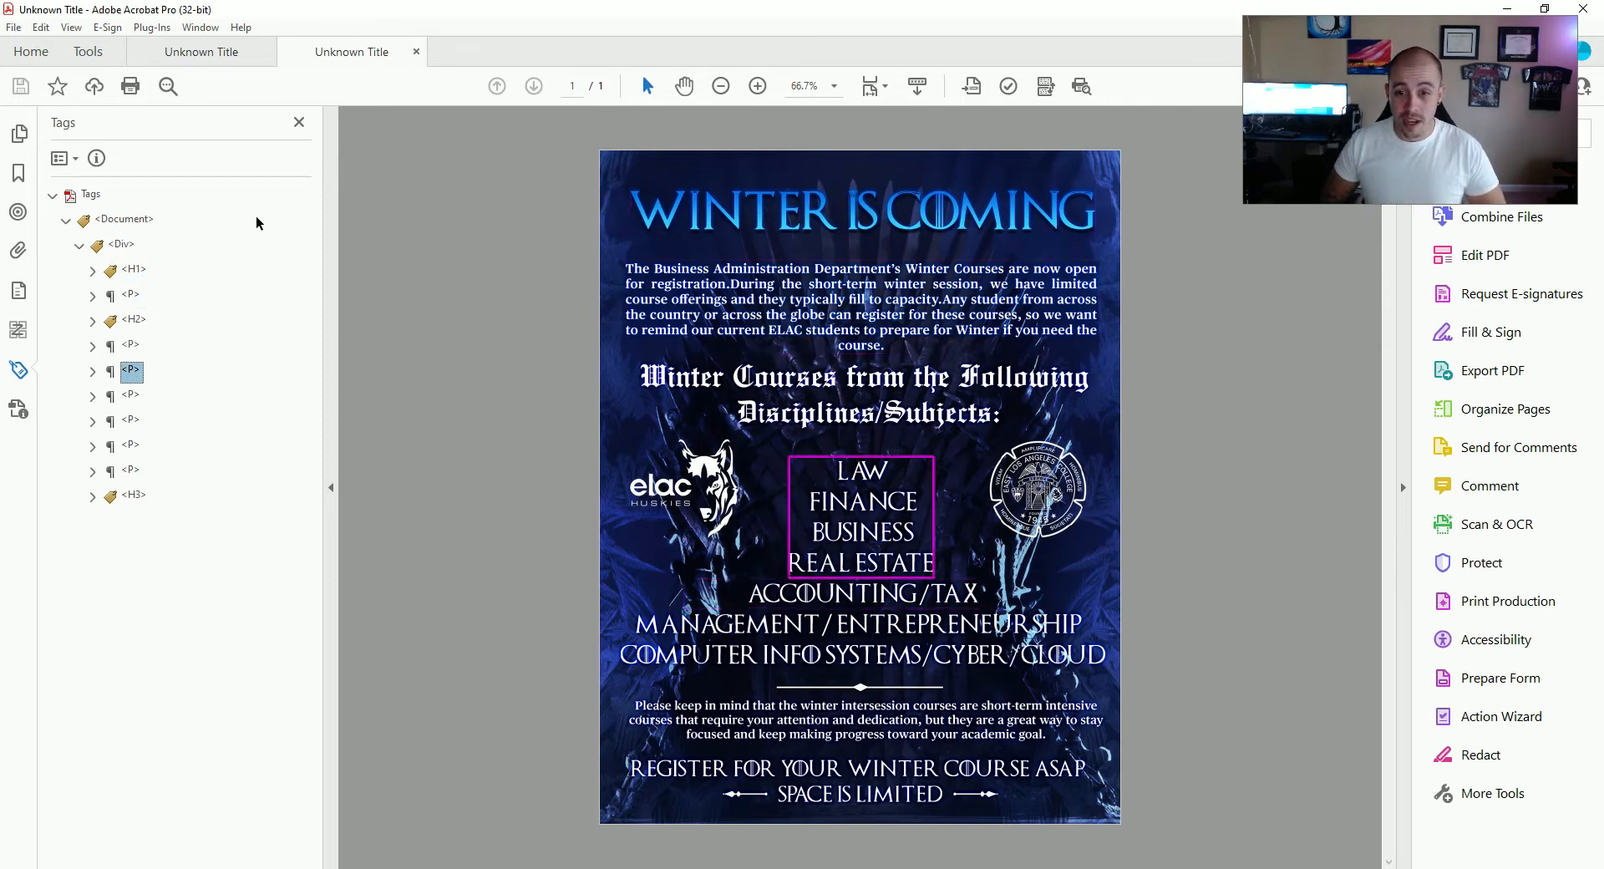
pyautogui.press('Down')
pyautogui.press('Down')
pyautogui.press('Down')
pyautogui.press('Down')
pyautogui.press('Down')
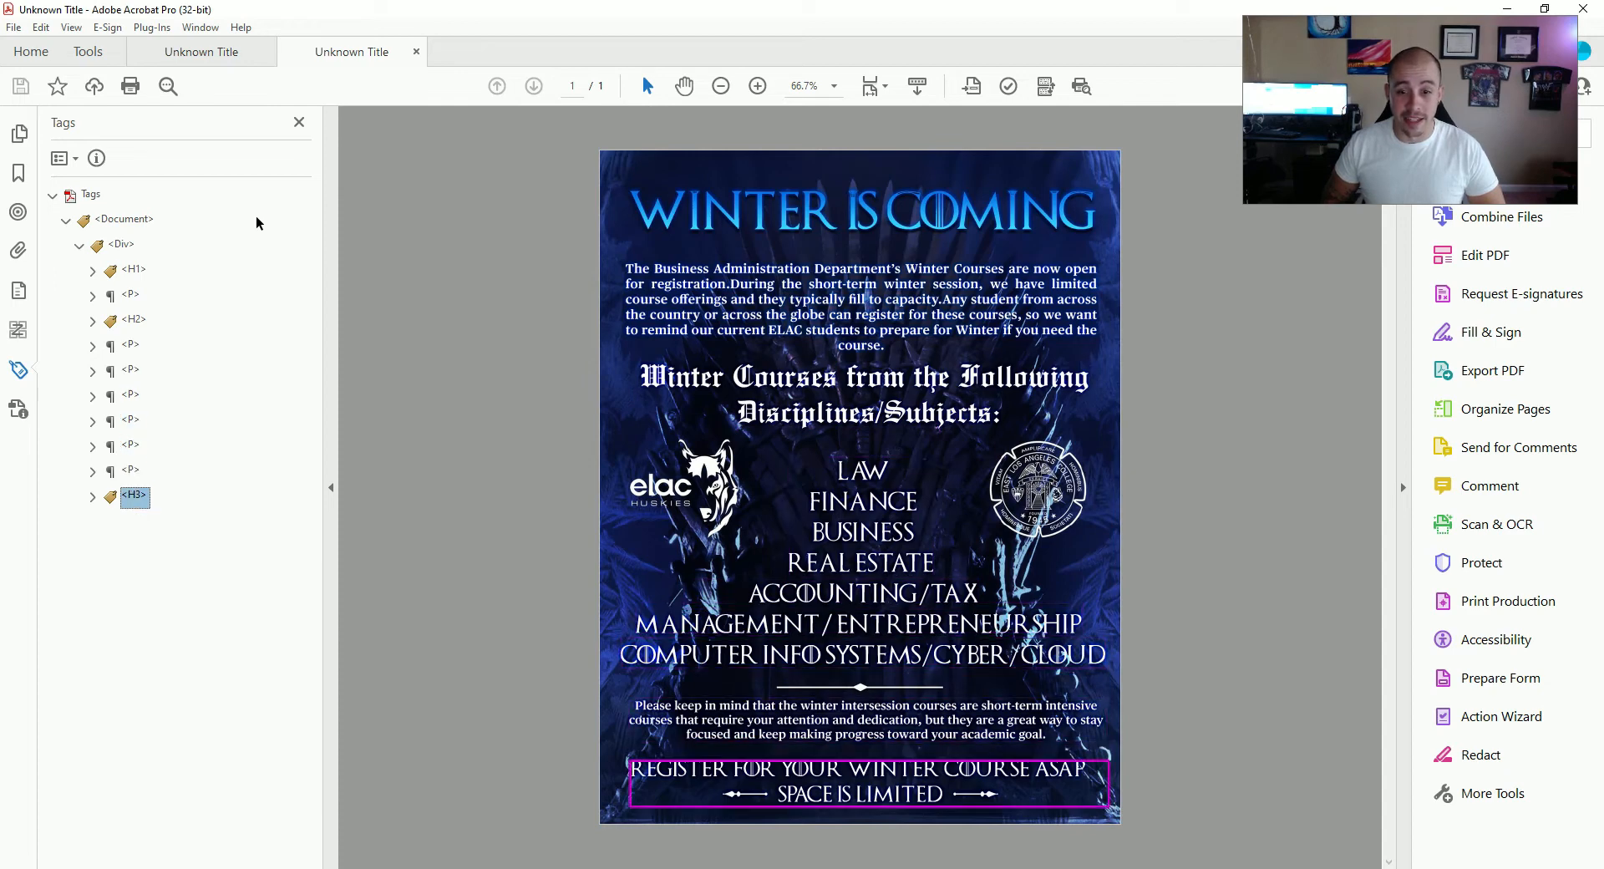
# Expand the H3 tag and its Span to examine the text content of the winter course registration line.
pyautogui.press('Right')
pyautogui.press('Right')
pyautogui.press('Right')
pyautogui.press('Right')
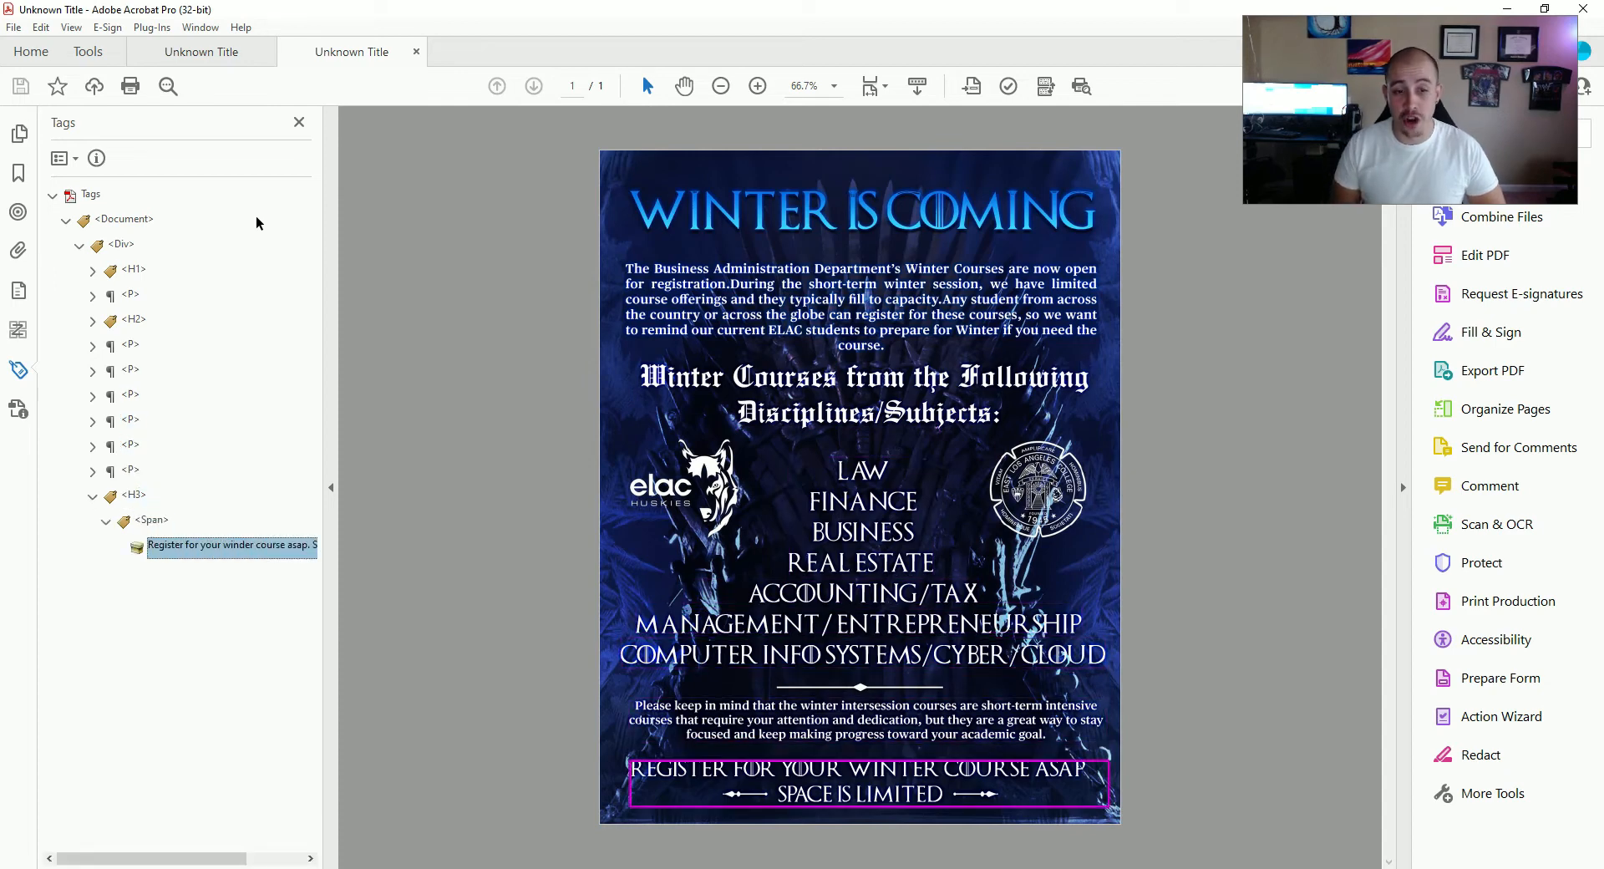